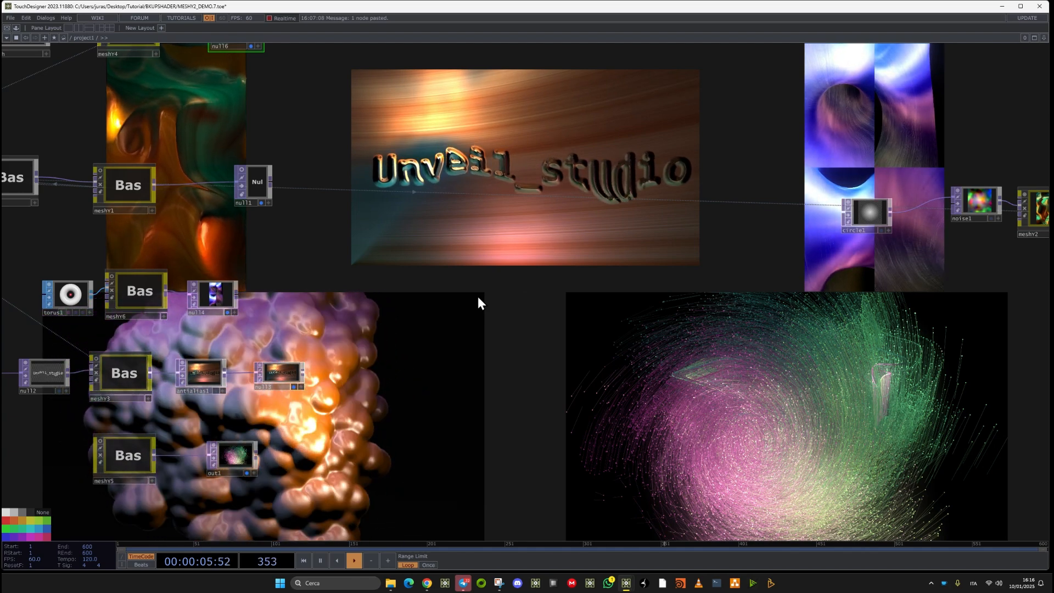
Survey the project's component chains, from the depth and swirl networks across to the circle and noise chain
{"action": "left_click_drag", "start_coordinate": [696, 158], "coordinate": [475, 183]}
{"action": "right_click_drag", "start_coordinate": [620, 142], "coordinate": [988, 301]}
{"action": "left_click", "coordinate": [805, 236]}
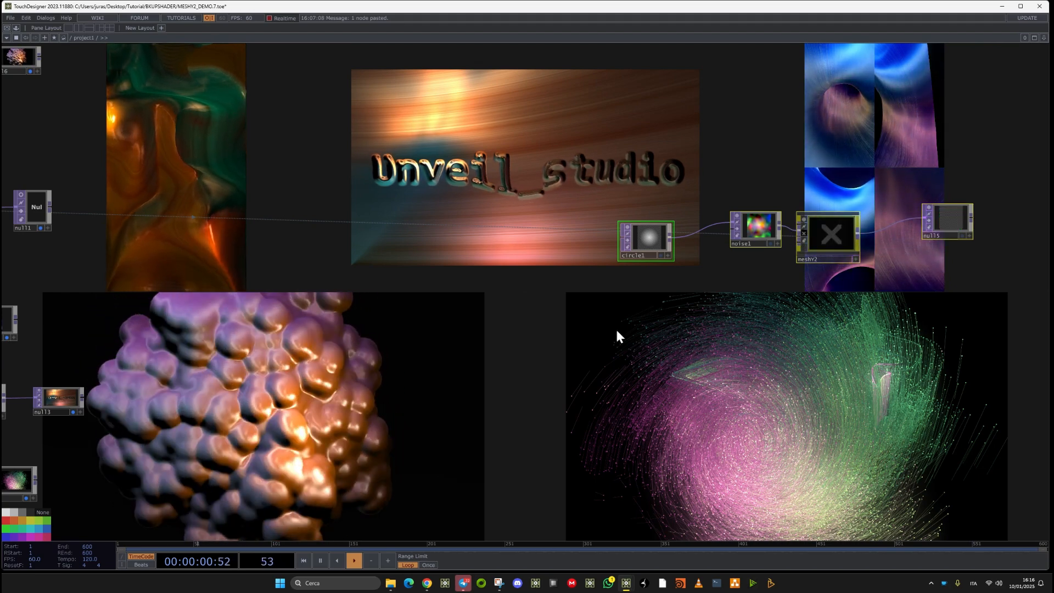
{"action": "right_click_drag", "start_coordinate": [614, 166], "coordinate": [725, 277]}
{"action": "left_click_drag", "start_coordinate": [599, 392], "coordinate": [1024, 575]}
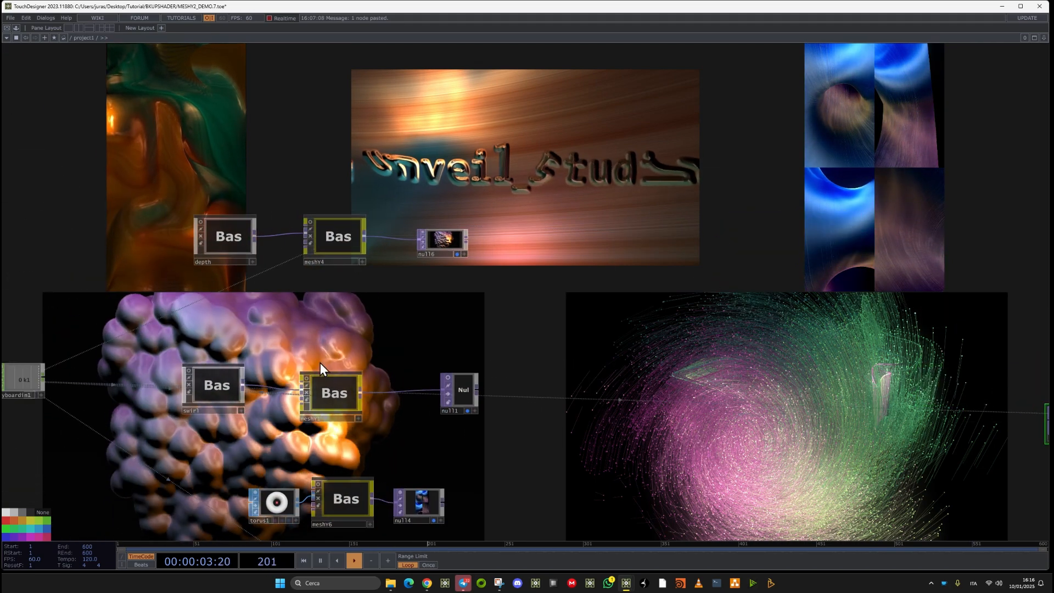
{"action": "scroll", "coordinate": [432, 257], "scroll_direction": "up", "scroll_amount": 2}
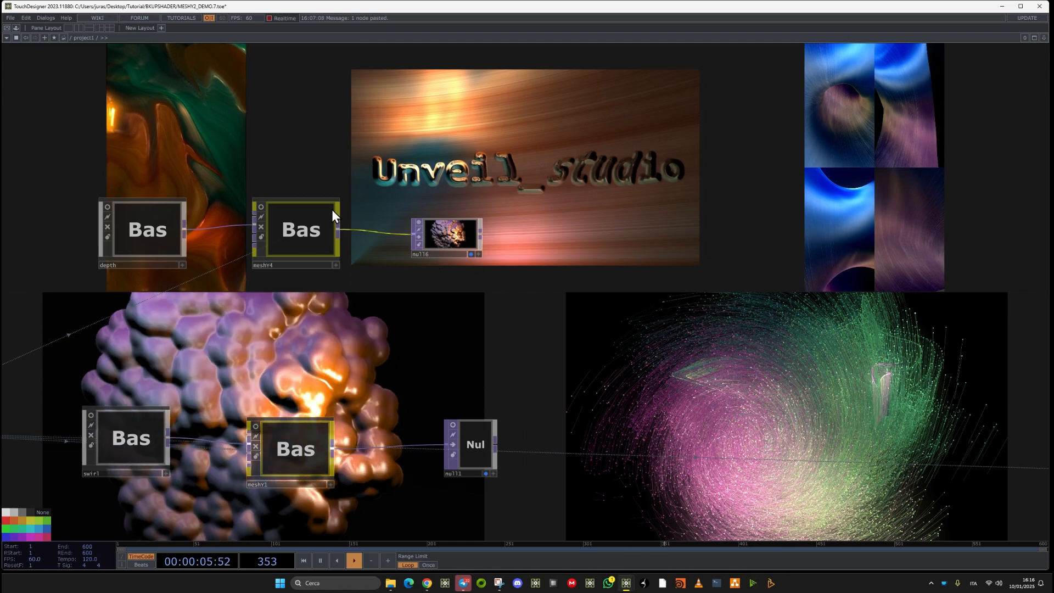
{"action": "scroll", "coordinate": [478, 264], "scroll_direction": "down", "scroll_amount": 6}
{"action": "right_click_drag", "start_coordinate": [302, 301], "coordinate": [543, 540]}
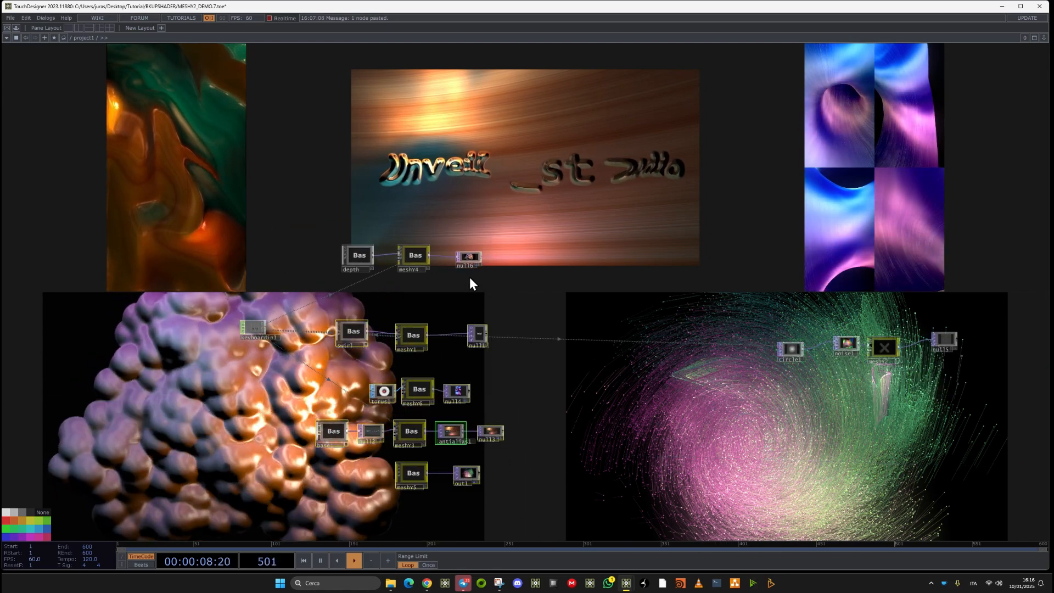
Open the depth component that feeds meshY4 and examine its depth render chain through to out1
{"action": "scroll", "coordinate": [489, 406], "scroll_direction": "up", "scroll_amount": 6}
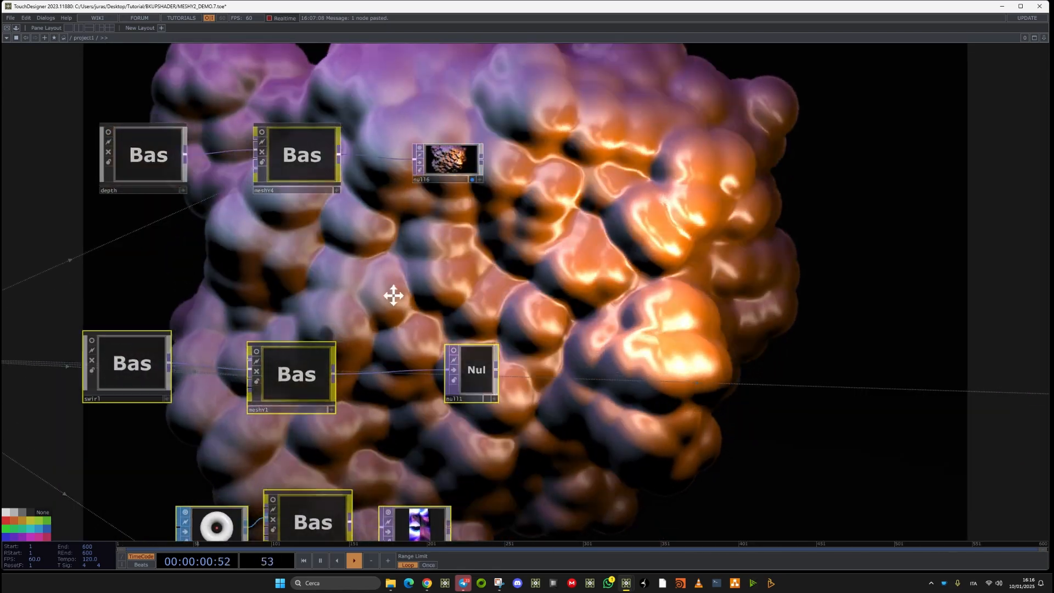
{"action": "left_click_drag", "start_coordinate": [393, 297], "coordinate": [616, 435]}
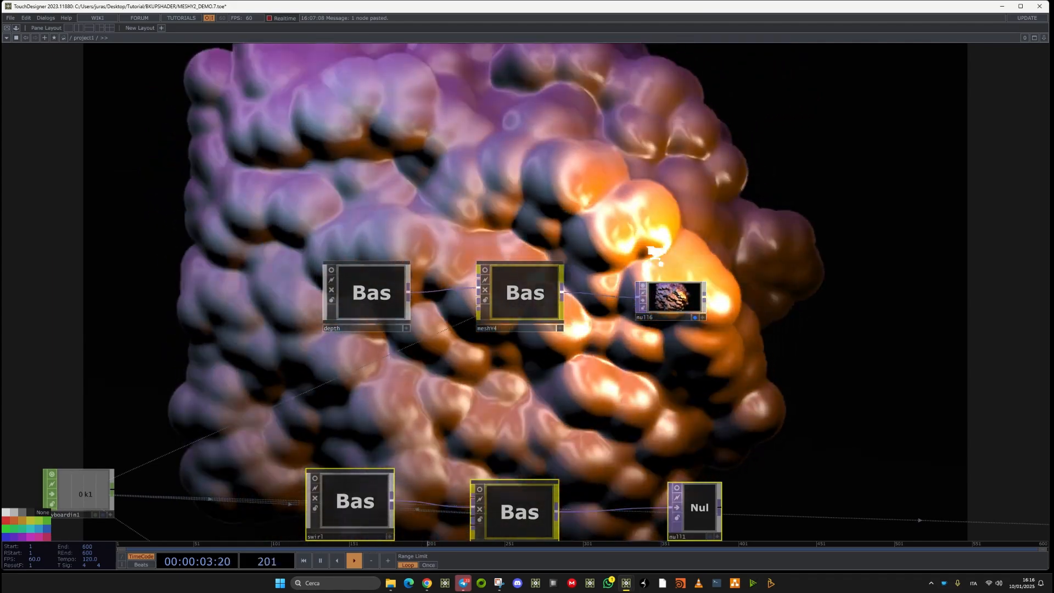
{"action": "scroll", "coordinate": [648, 236], "scroll_direction": "up", "scroll_amount": 4}
{"action": "scroll", "coordinate": [683, 350], "scroll_direction": "up", "scroll_amount": 2}
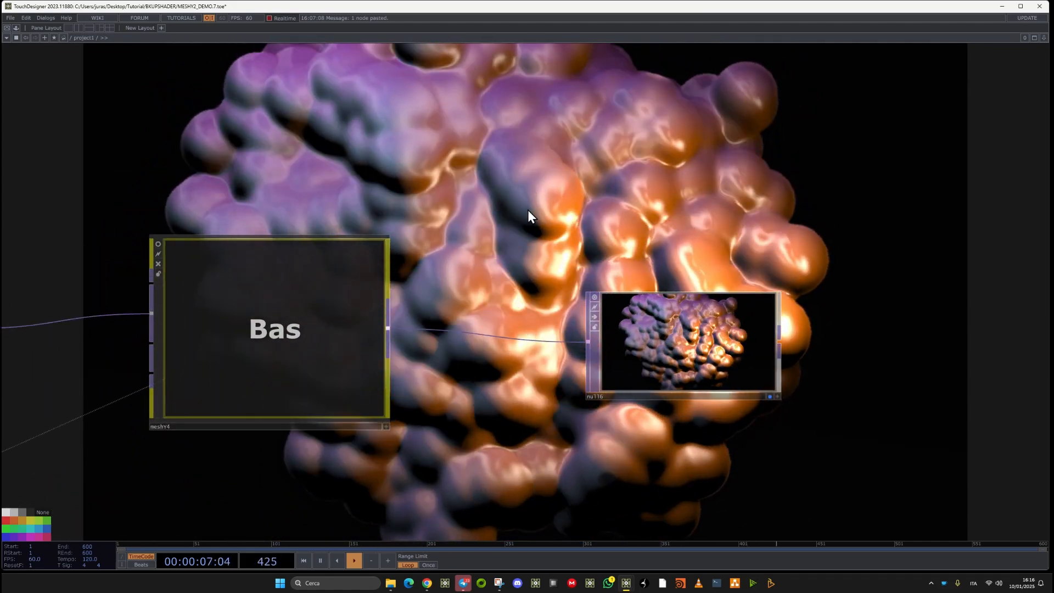
{"action": "left_click_drag", "start_coordinate": [395, 209], "coordinate": [799, 165]}
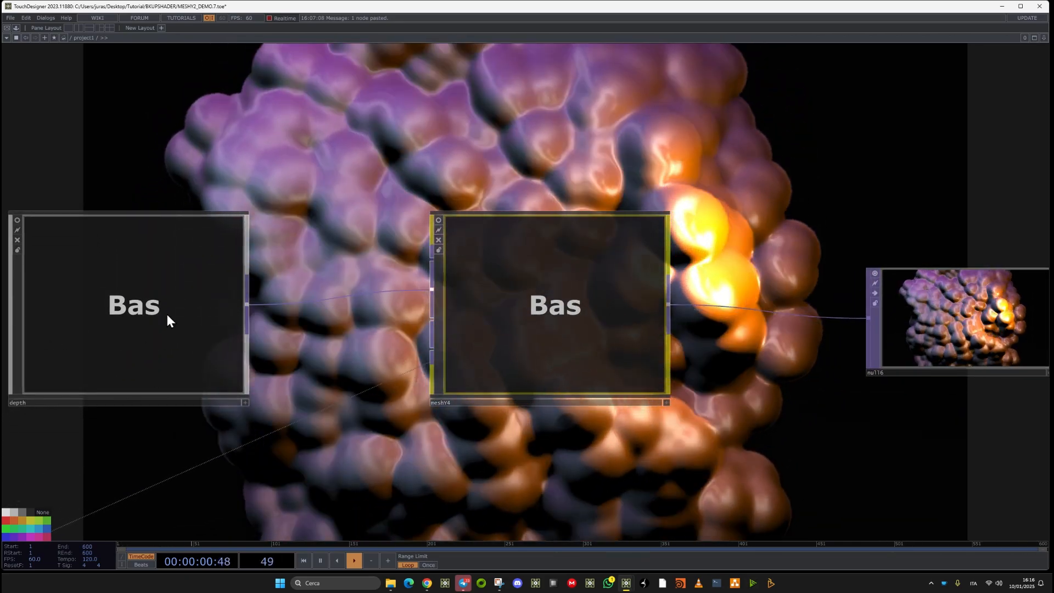
{"action": "left_click", "coordinate": [166, 309]}
{"action": "key", "text": "i"}
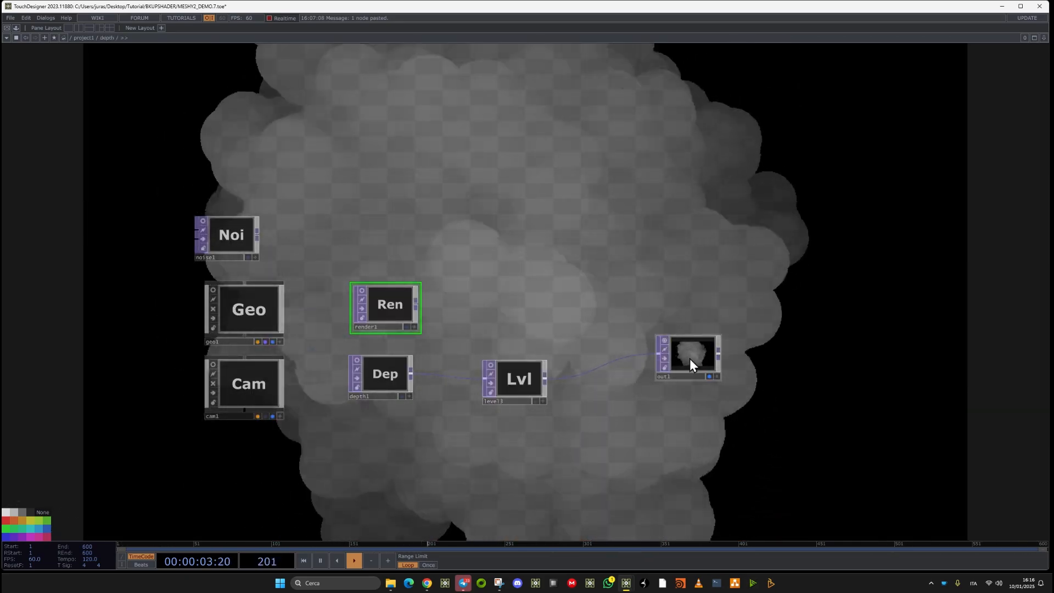
{"action": "scroll", "coordinate": [690, 374], "scroll_direction": "up", "scroll_amount": 4}
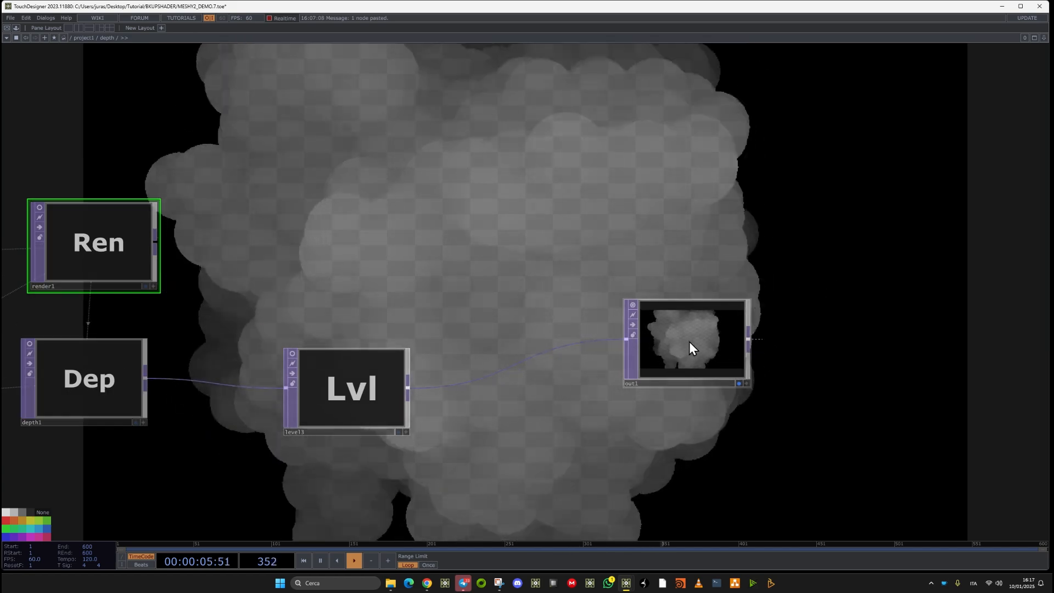
{"action": "scroll", "coordinate": [330, 270], "scroll_direction": "down", "scroll_amount": 4}
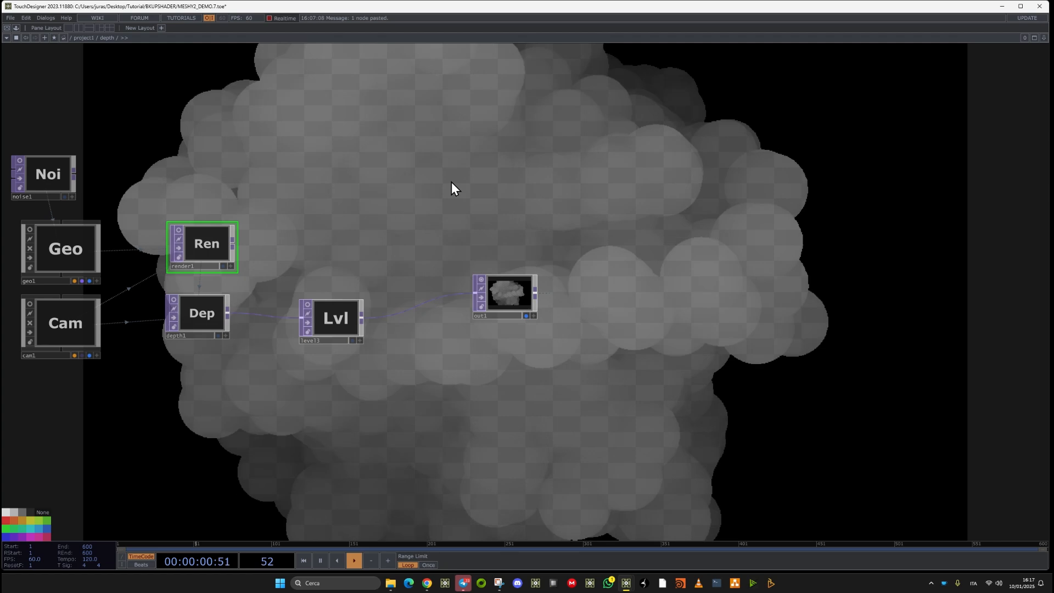
Inside meshY4, open the parameters of blur1 in the Normals pipes group and set its Filter Size to 1
{"action": "key", "text": "u"}
{"action": "key", "text": "i"}
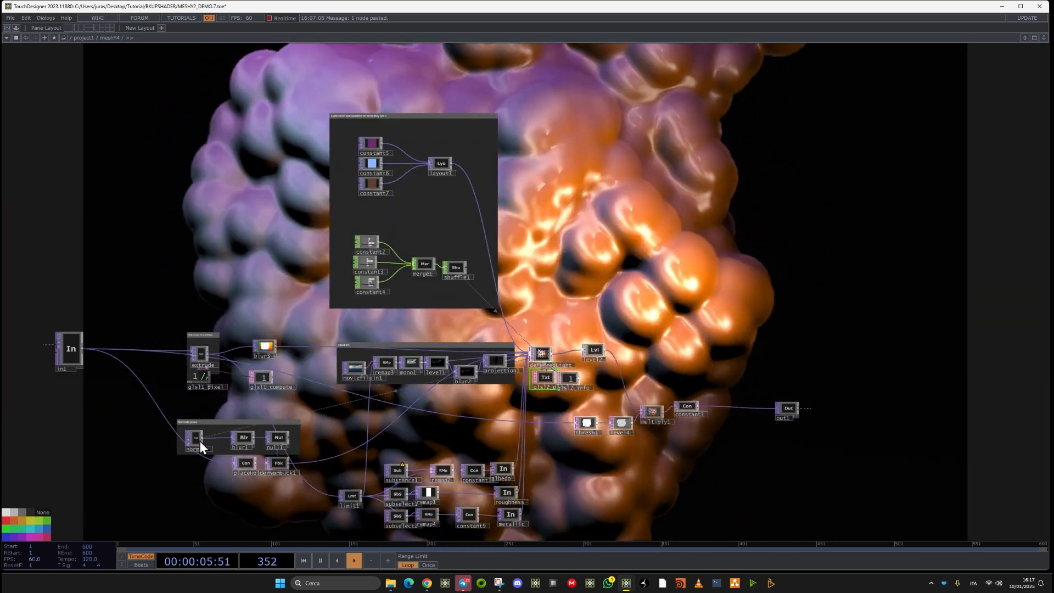
{"action": "scroll", "coordinate": [259, 423], "scroll_direction": "up", "scroll_amount": 4}
{"action": "right_click", "coordinate": [286, 431]}
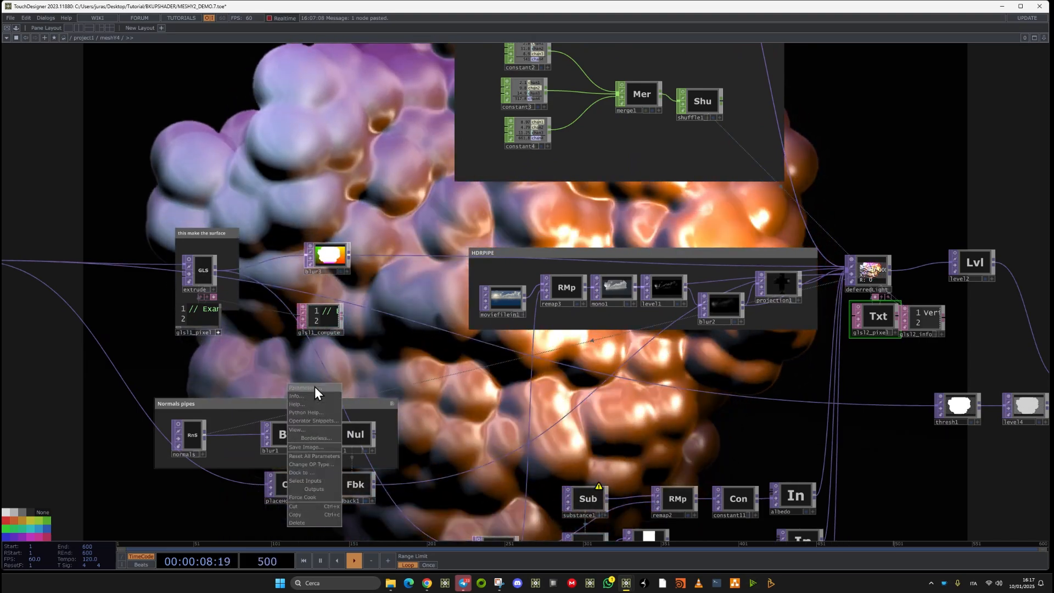
{"action": "left_click", "coordinate": [308, 388]}
{"action": "left_click_drag", "start_coordinate": [384, 400], "coordinate": [269, 403]}
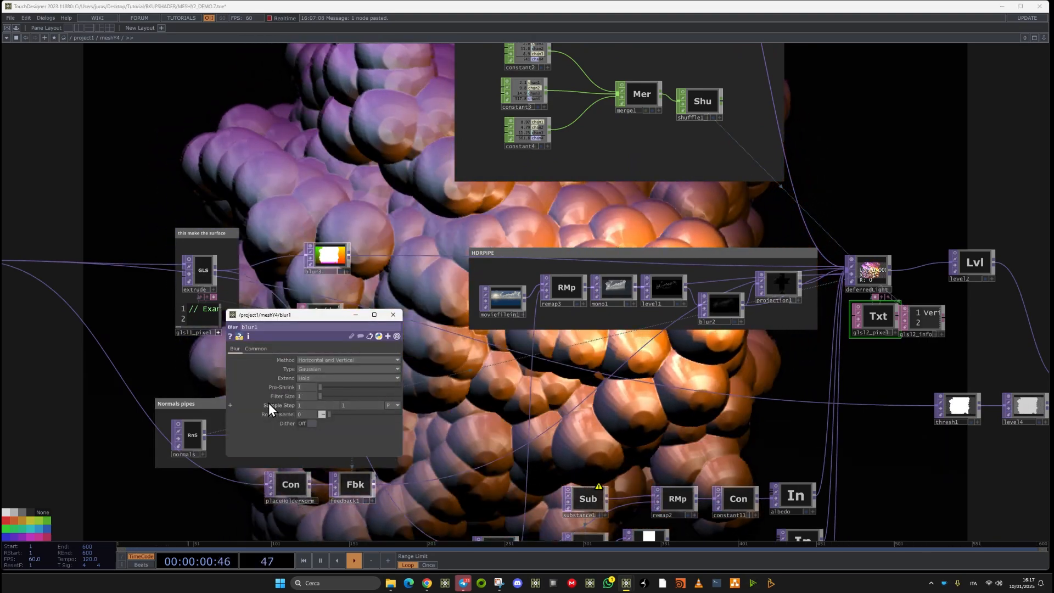
{"action": "left_click_drag", "start_coordinate": [504, 313], "coordinate": [520, 566]}
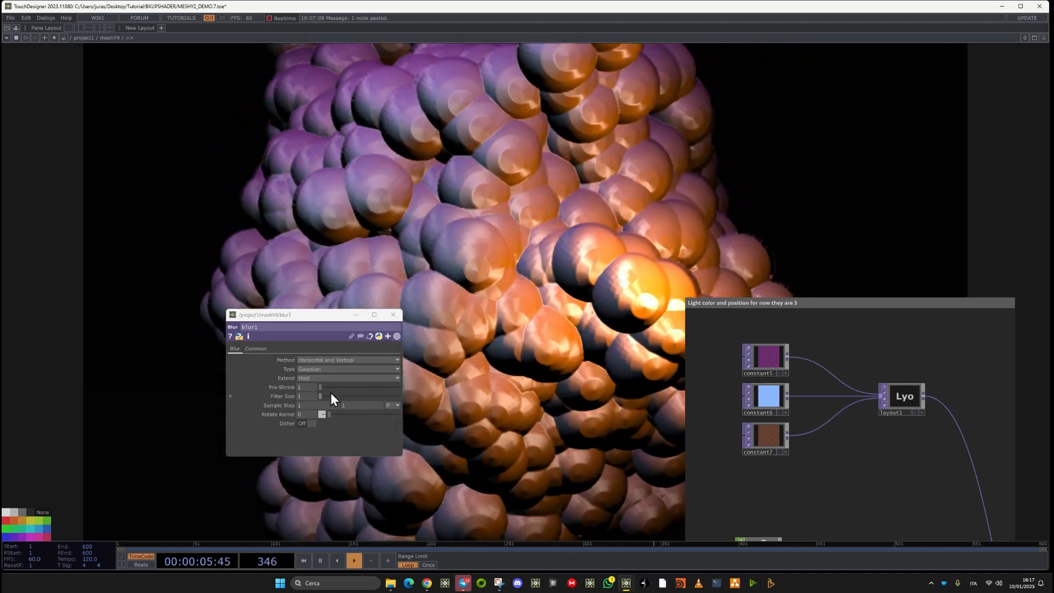
Set blur1's Filter Size to 24, return to the project network and close the blur parameters
{"action": "left_click_drag", "start_coordinate": [322, 398], "coordinate": [391, 410]}
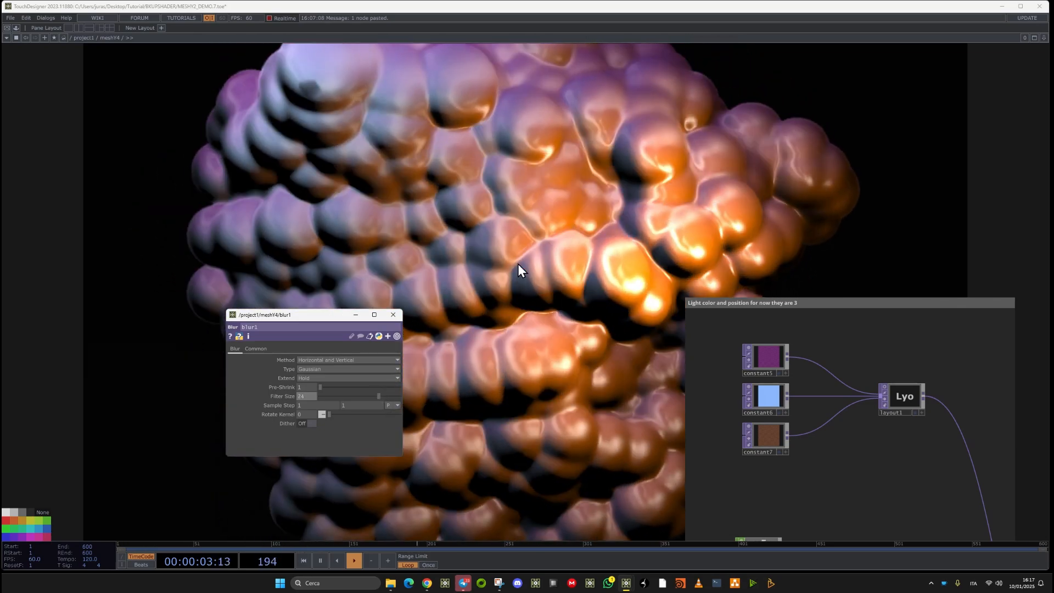
{"action": "scroll", "coordinate": [513, 266], "scroll_direction": "down", "scroll_amount": 5}
{"action": "scroll", "coordinate": [513, 266], "scroll_direction": "down", "scroll_amount": 3}
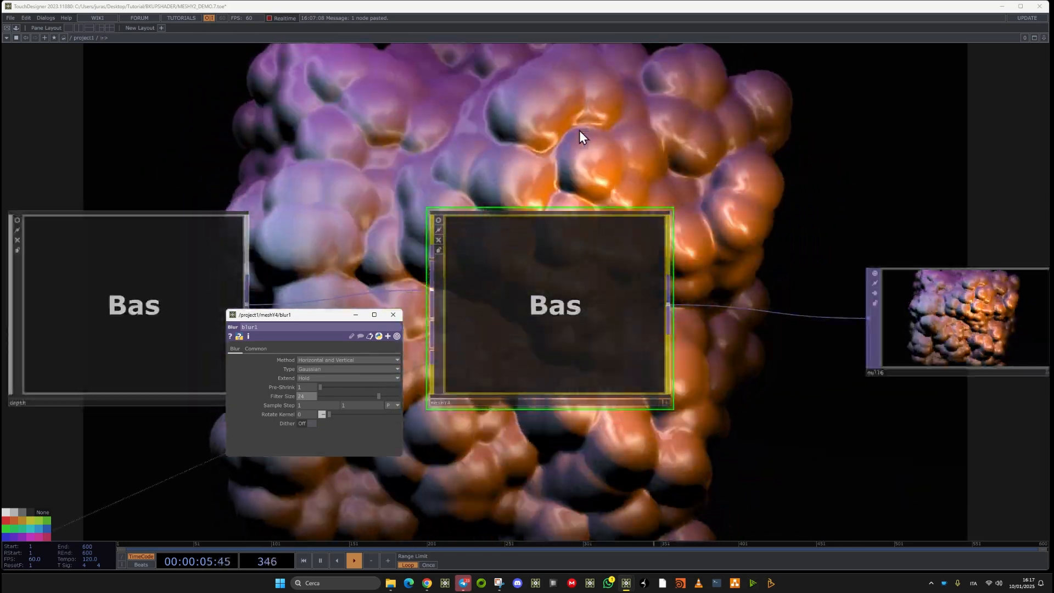
{"action": "scroll", "coordinate": [431, 134], "scroll_direction": "down", "scroll_amount": 2}
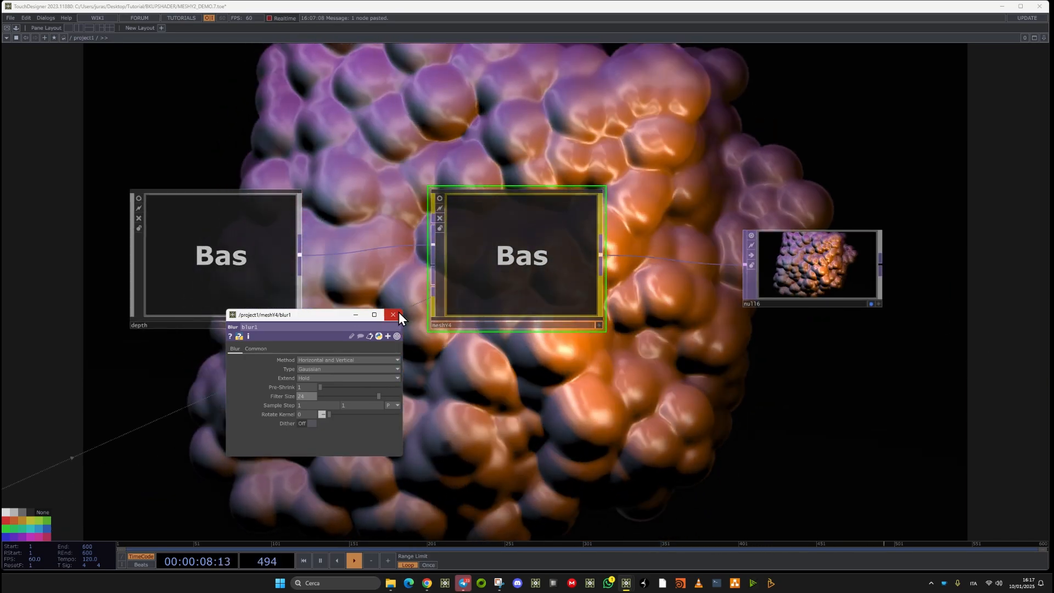
{"action": "left_click", "coordinate": [393, 314]}
Reopen meshY4 and examine the constants that define the colors and positions of its three lights
{"action": "scroll", "coordinate": [538, 160], "scroll_direction": "down", "scroll_amount": 3}
{"action": "left_click_drag", "start_coordinate": [489, 204], "coordinate": [393, 263]}
{"action": "scroll", "coordinate": [363, 270], "scroll_direction": "up", "scroll_amount": 3}
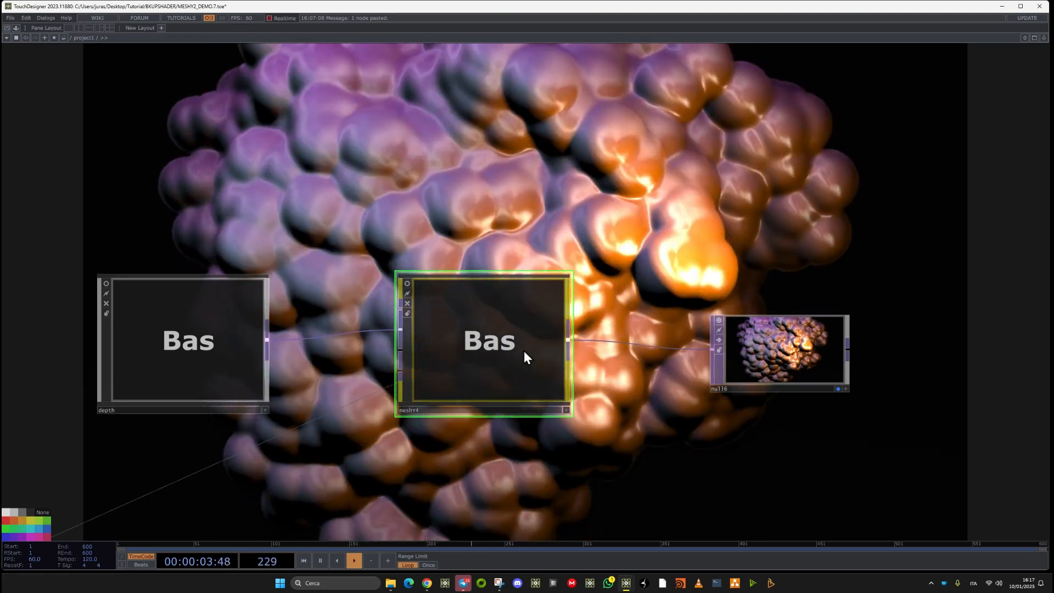
{"action": "double_click", "coordinate": [524, 351]}
{"action": "scroll", "coordinate": [461, 329], "scroll_direction": "up", "scroll_amount": 7}
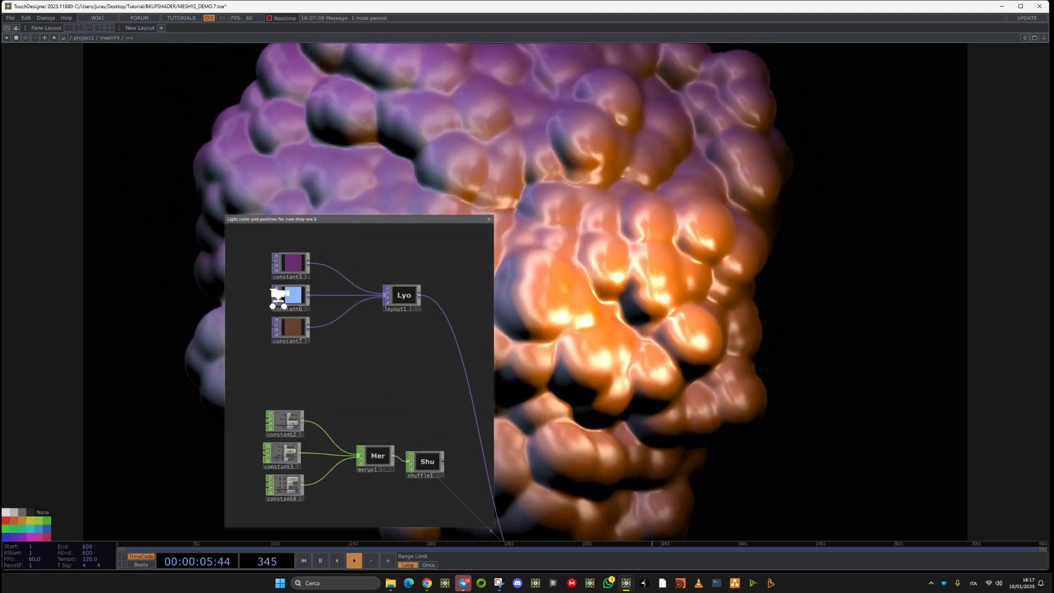
{"action": "left_click_drag", "start_coordinate": [635, 265], "coordinate": [607, 264]}
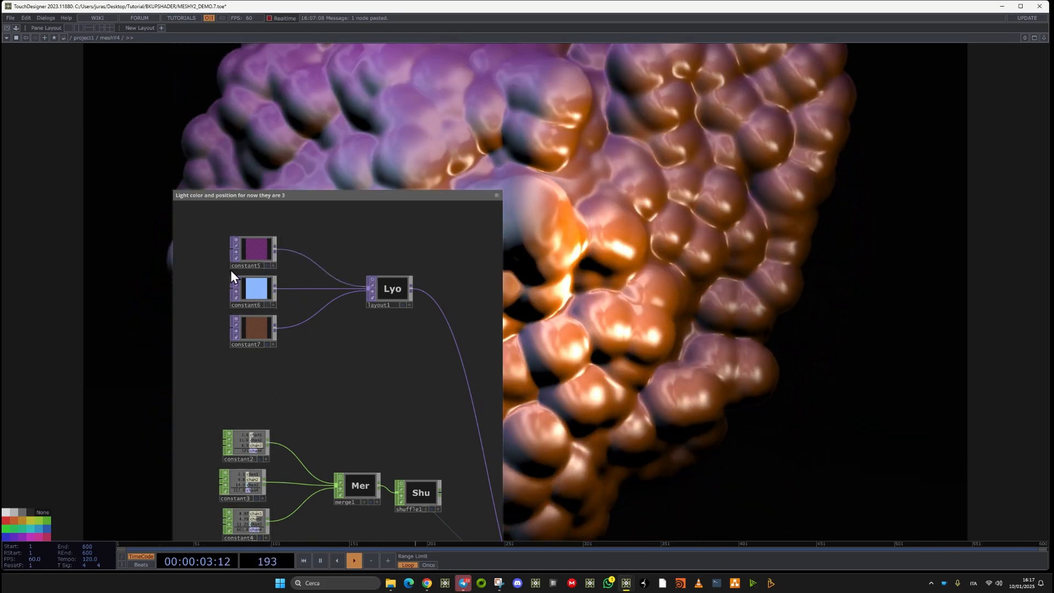
{"action": "scroll", "coordinate": [249, 274], "scroll_direction": "up", "scroll_amount": 4}
{"action": "left_click", "coordinate": [265, 238]}
{"action": "scroll", "coordinate": [265, 238], "scroll_direction": "down", "scroll_amount": 5}
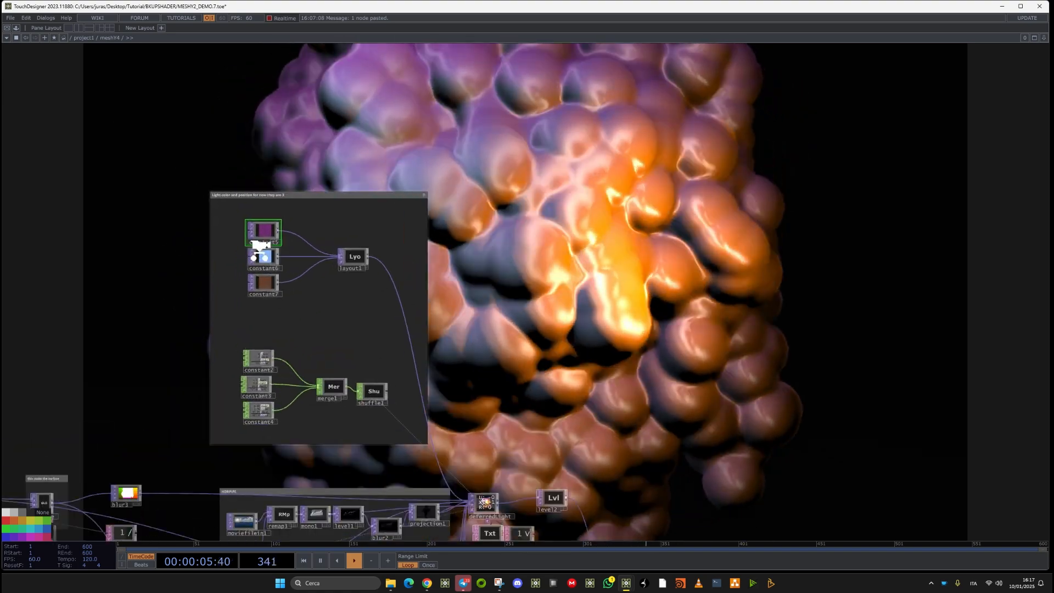
{"action": "scroll", "coordinate": [276, 191], "scroll_direction": "up", "scroll_amount": 3}
{"action": "left_click", "coordinate": [241, 421]}
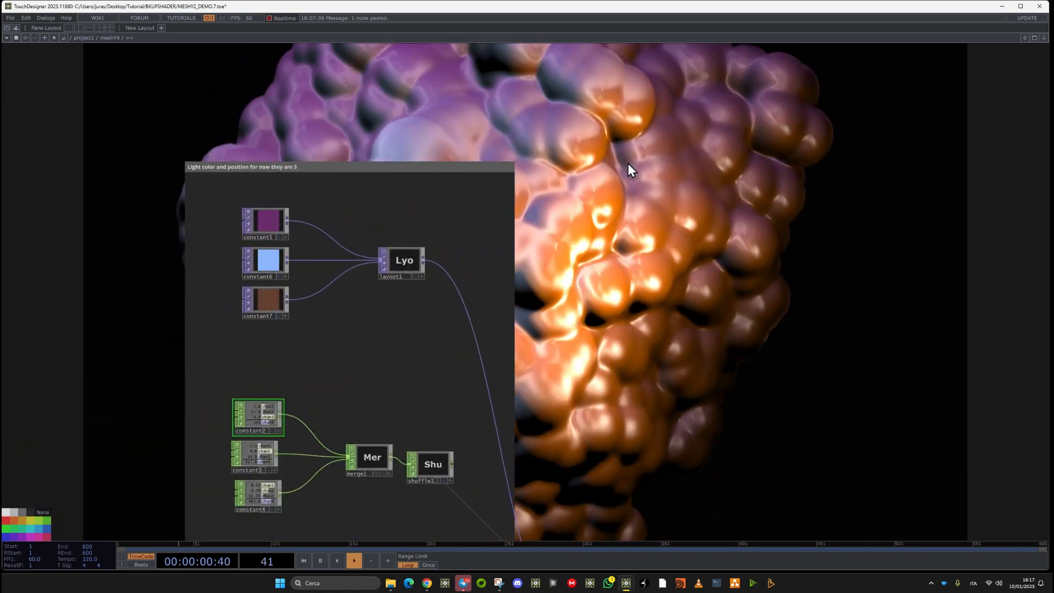
Return to the project network and turn off the background display of null6
{"action": "key", "text": "u"}
{"action": "scroll", "coordinate": [374, 311], "scroll_direction": "down", "scroll_amount": 5}
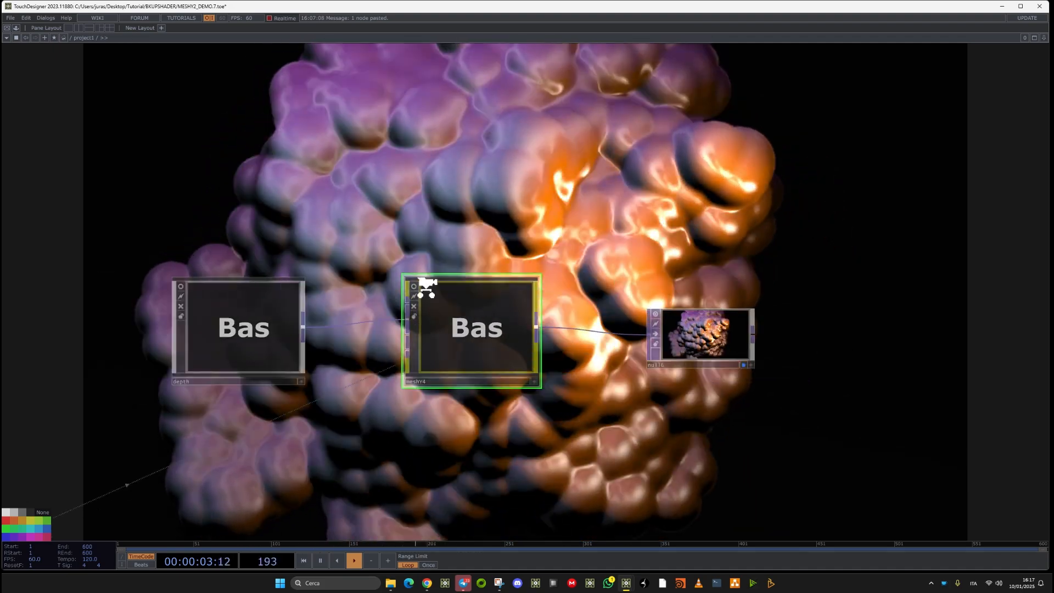
{"action": "scroll", "coordinate": [390, 354], "scroll_direction": "up", "scroll_amount": 5}
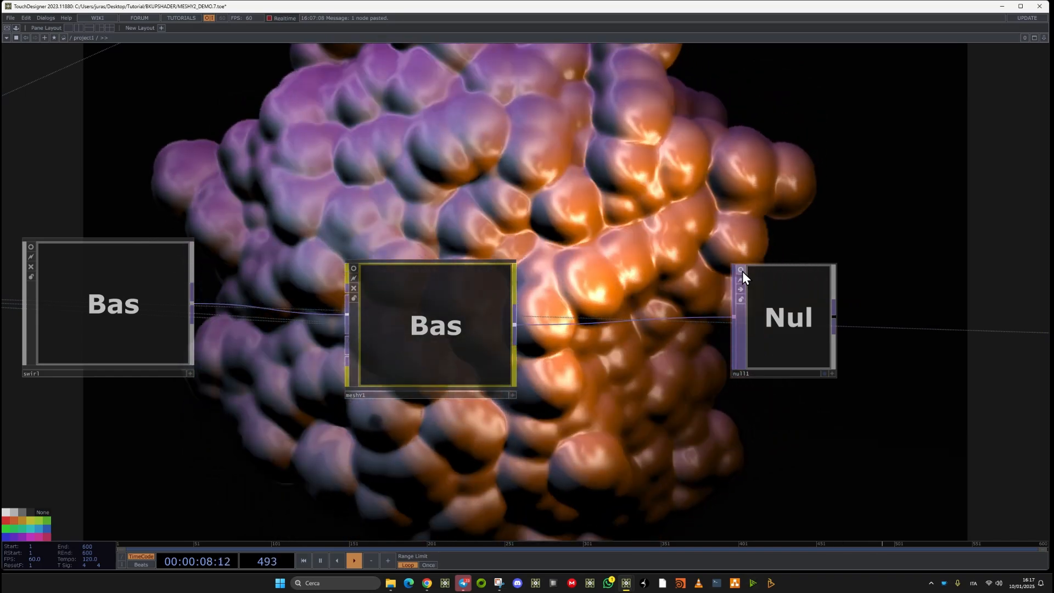
{"action": "scroll", "coordinate": [475, 267], "scroll_direction": "down", "scroll_amount": 4}
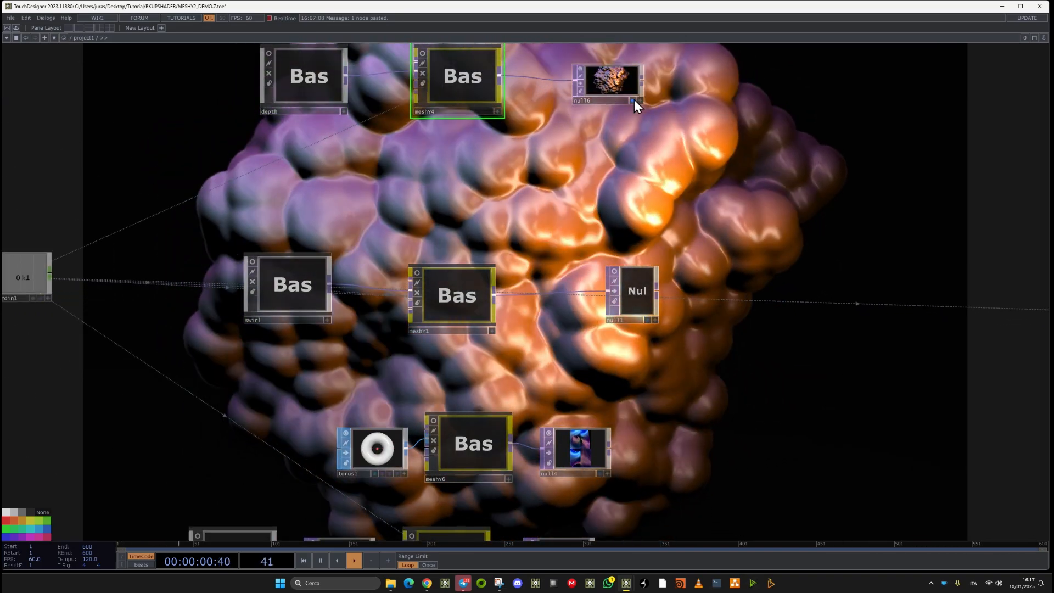
{"action": "left_click", "coordinate": [633, 101]}
Turn on the background display of null1, the output of the meshY1 chain
{"action": "scroll", "coordinate": [268, 270], "scroll_direction": "up", "scroll_amount": 2}
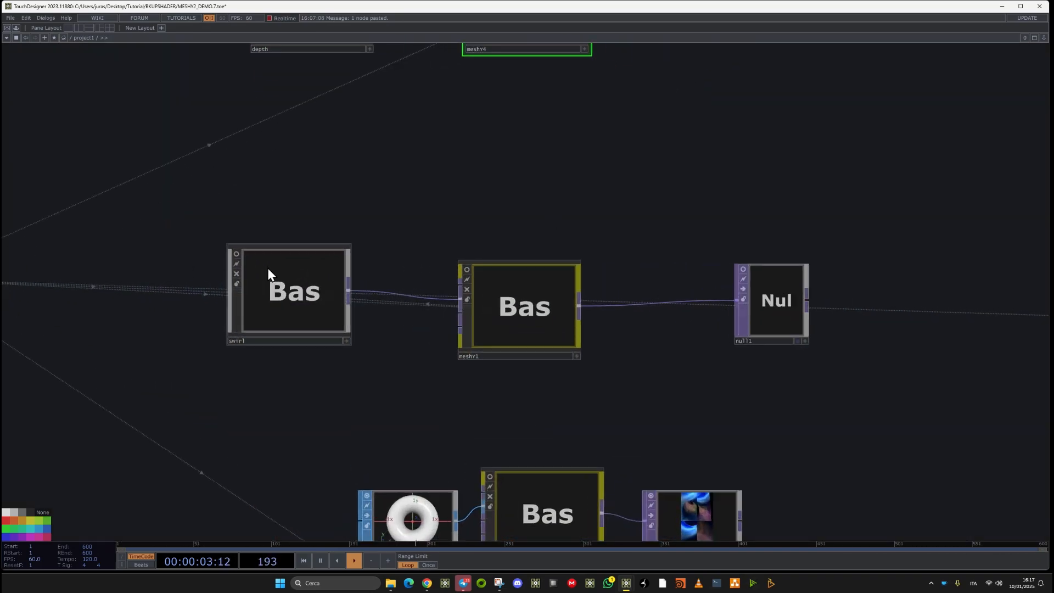
{"action": "left_click_drag", "start_coordinate": [326, 59], "coordinate": [261, 260]}
{"action": "right_click_drag", "start_coordinate": [212, 118], "coordinate": [596, 309]}
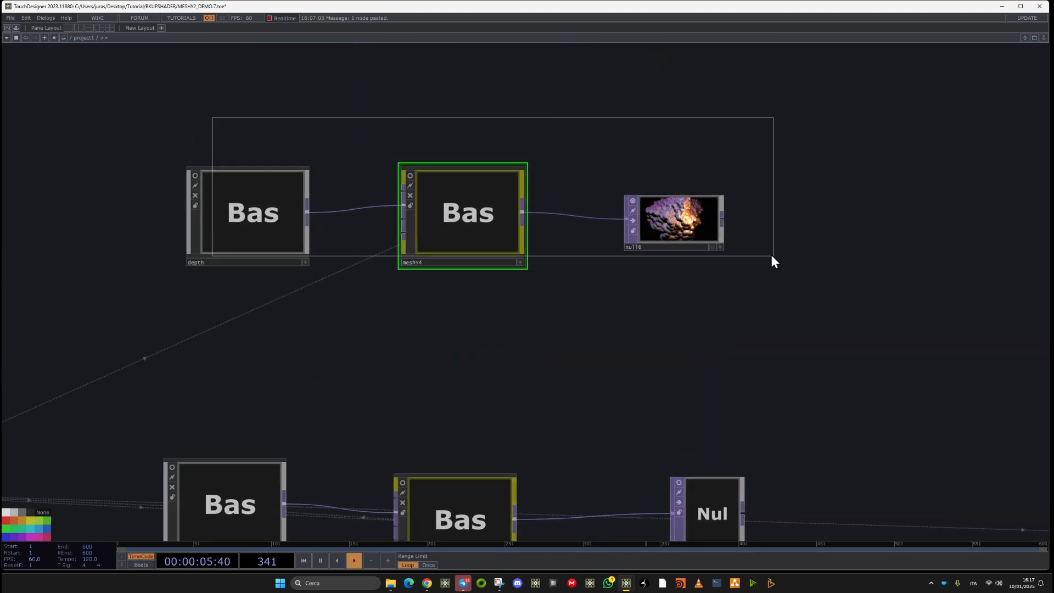
{"action": "right_click_drag", "start_coordinate": [772, 255], "coordinate": [723, 299]}
{"action": "left_click_drag", "start_coordinate": [686, 404], "coordinate": [689, 317]}
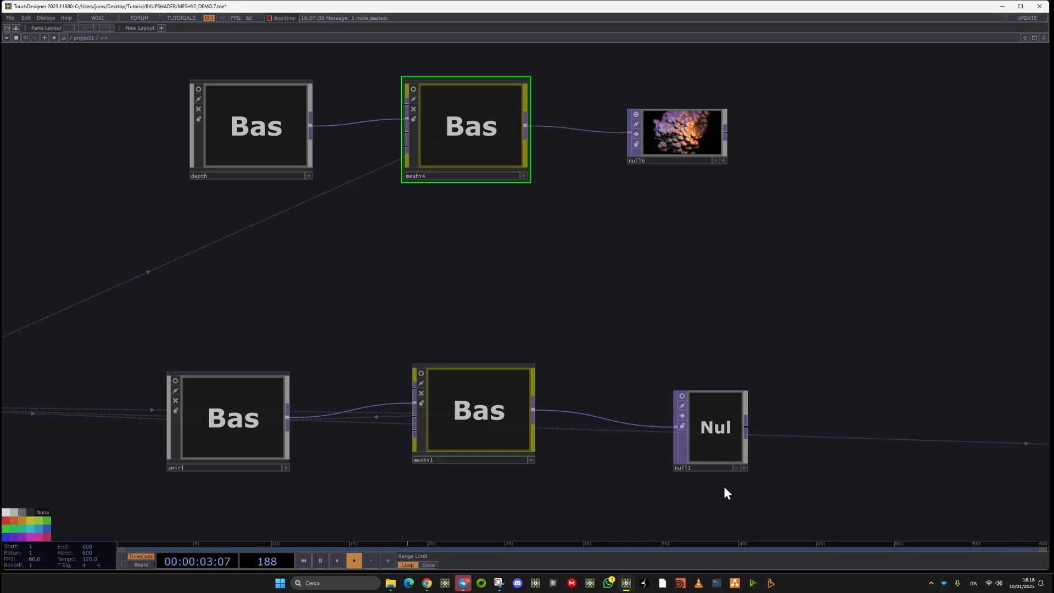
{"action": "left_click", "coordinate": [736, 467]}
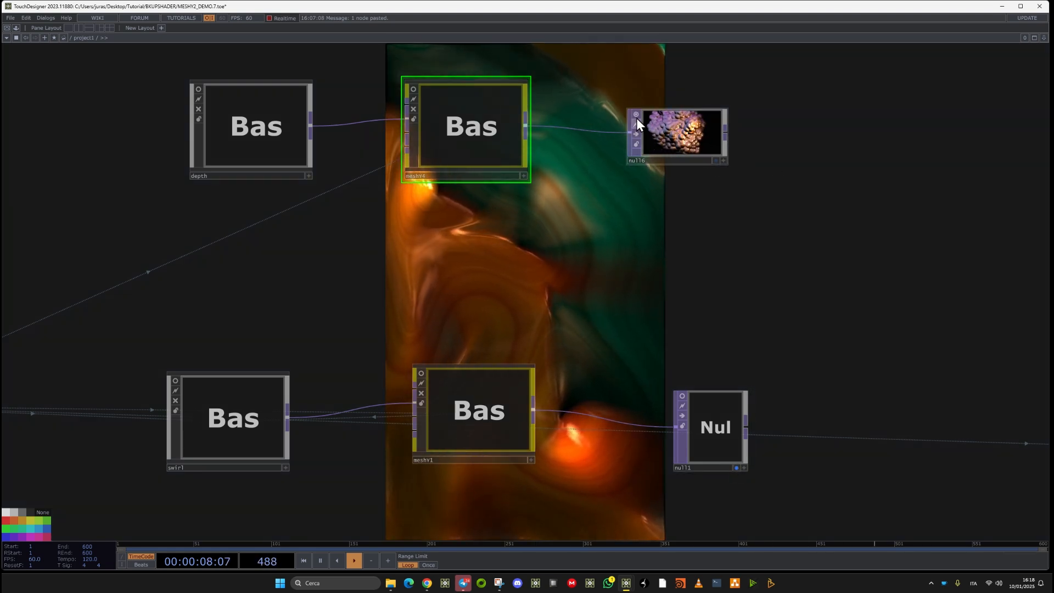
Examine the noise, feedback and displace chain inside the swirl component, and return to the project network
{"action": "left_click_drag", "start_coordinate": [618, 235], "coordinate": [94, 137]}
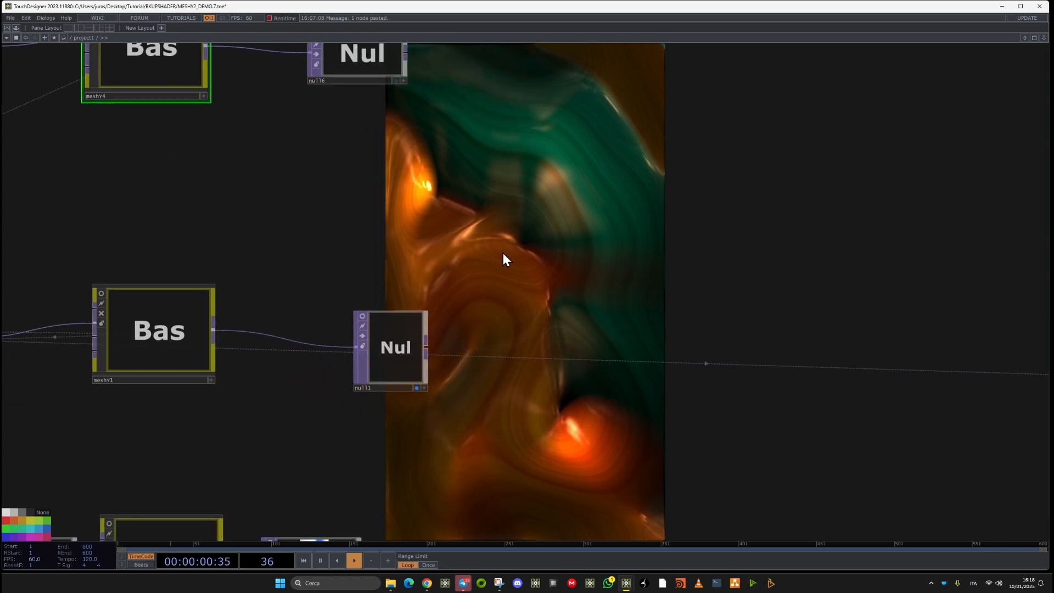
{"action": "left_click_drag", "start_coordinate": [504, 259], "coordinate": [990, 222]}
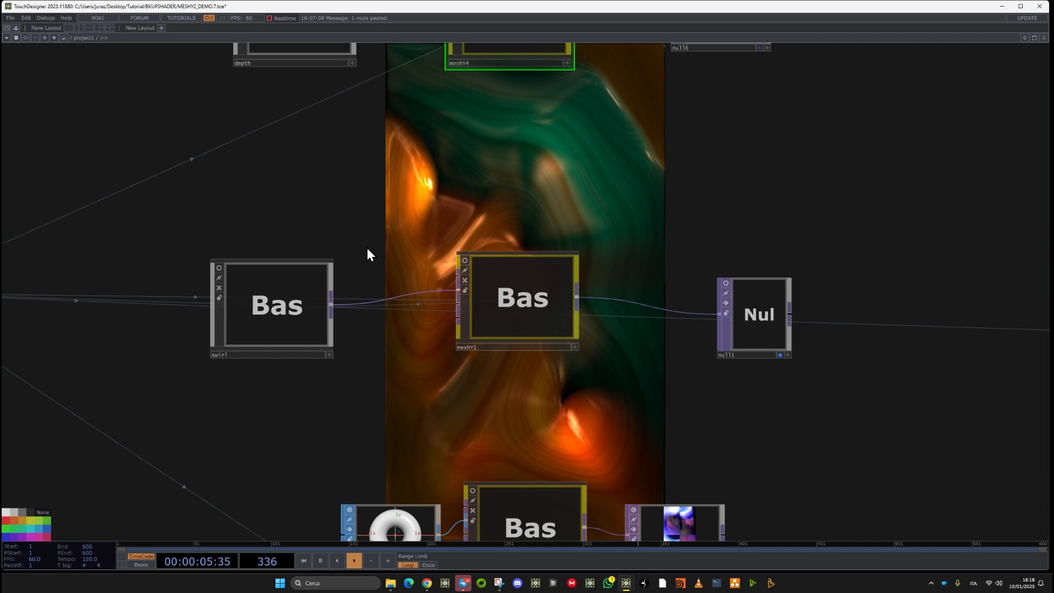
{"action": "key", "text": "i"}
{"action": "scroll", "coordinate": [236, 239], "scroll_direction": "up", "scroll_amount": 5}
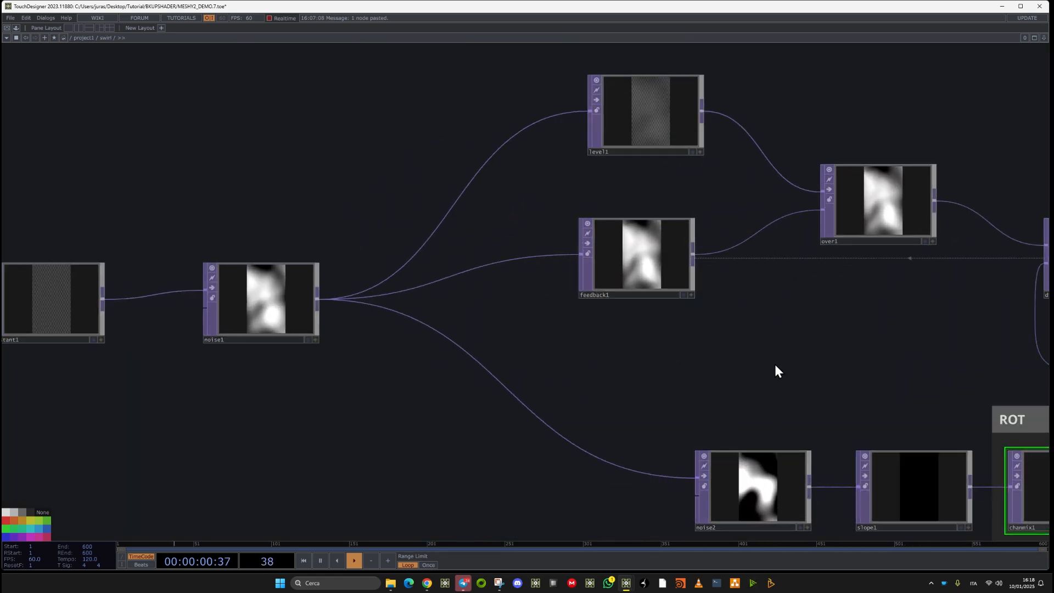
{"action": "left_click_drag", "start_coordinate": [775, 364], "coordinate": [579, 318]}
{"action": "scroll", "coordinate": [579, 318], "scroll_direction": "down", "scroll_amount": 3}
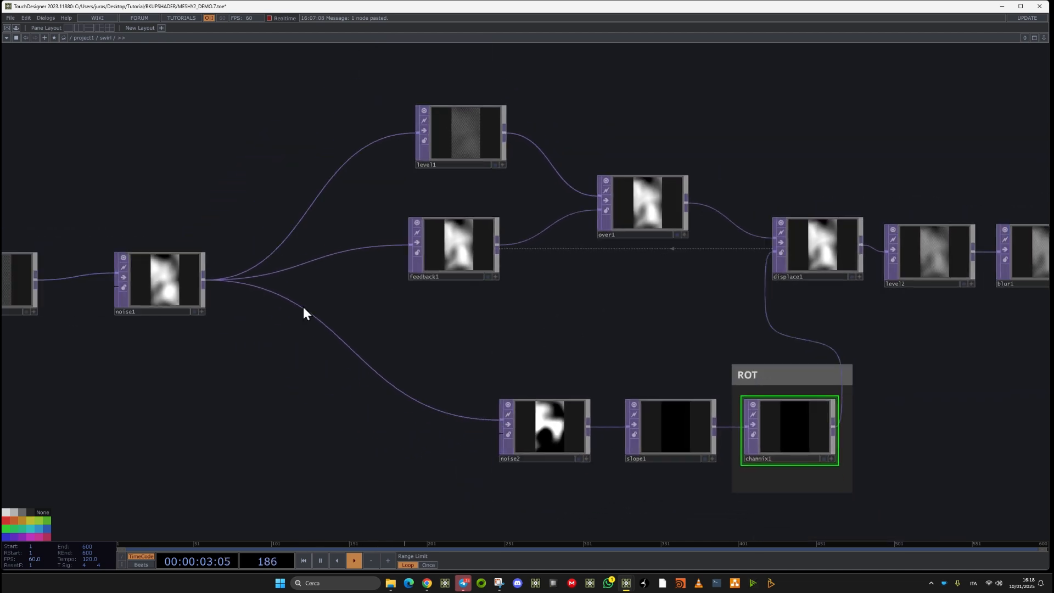
{"action": "key", "text": "u"}
{"action": "left_click_drag", "start_coordinate": [367, 403], "coordinate": [77, 406]}
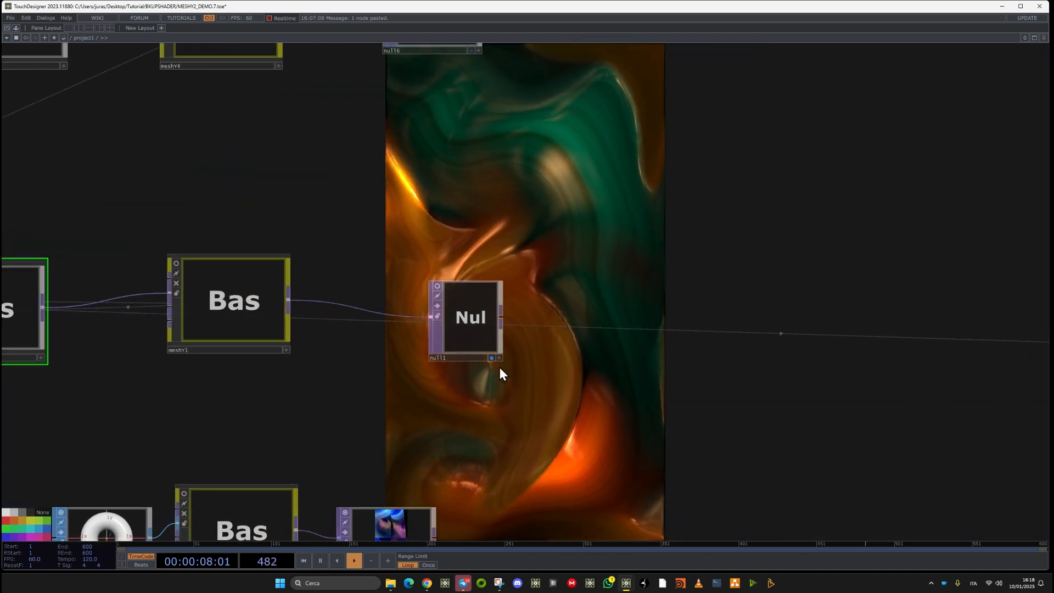
Reopen the swirl component, examine its displace1, level2 and blur1 chain through to out1, and return to the project network
{"action": "left_click_drag", "start_coordinate": [696, 422], "coordinate": [1048, 397]}
{"action": "key", "text": "i"}
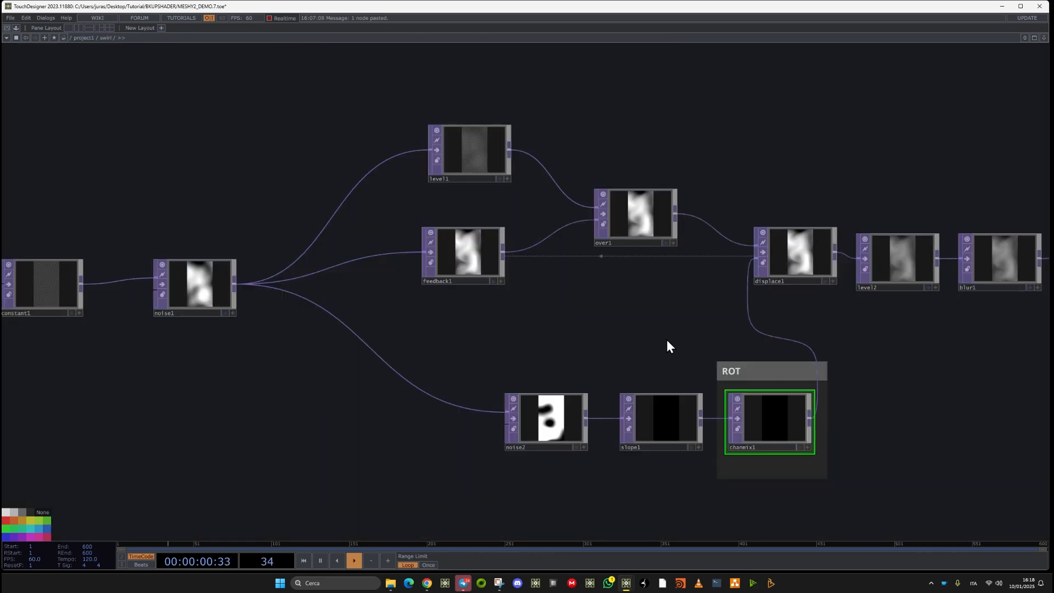
{"action": "left_click_drag", "start_coordinate": [844, 269], "coordinate": [621, 271]}
{"action": "scroll", "coordinate": [675, 269], "scroll_direction": "up", "scroll_amount": 7}
{"action": "scroll", "coordinate": [539, 250], "scroll_direction": "down", "scroll_amount": 5}
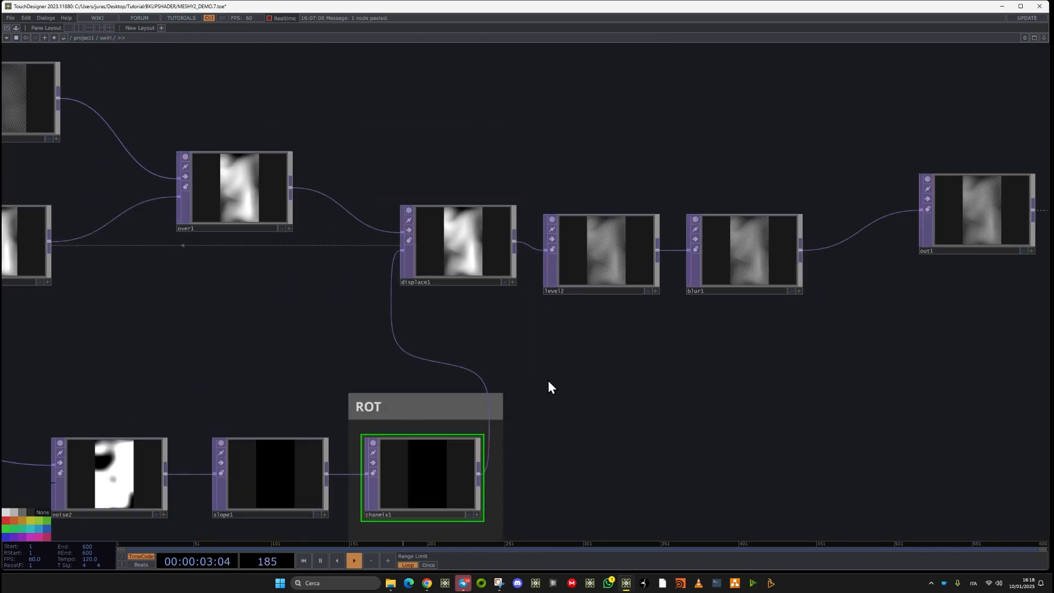
{"action": "left_click_drag", "start_coordinate": [324, 338], "coordinate": [438, 289]}
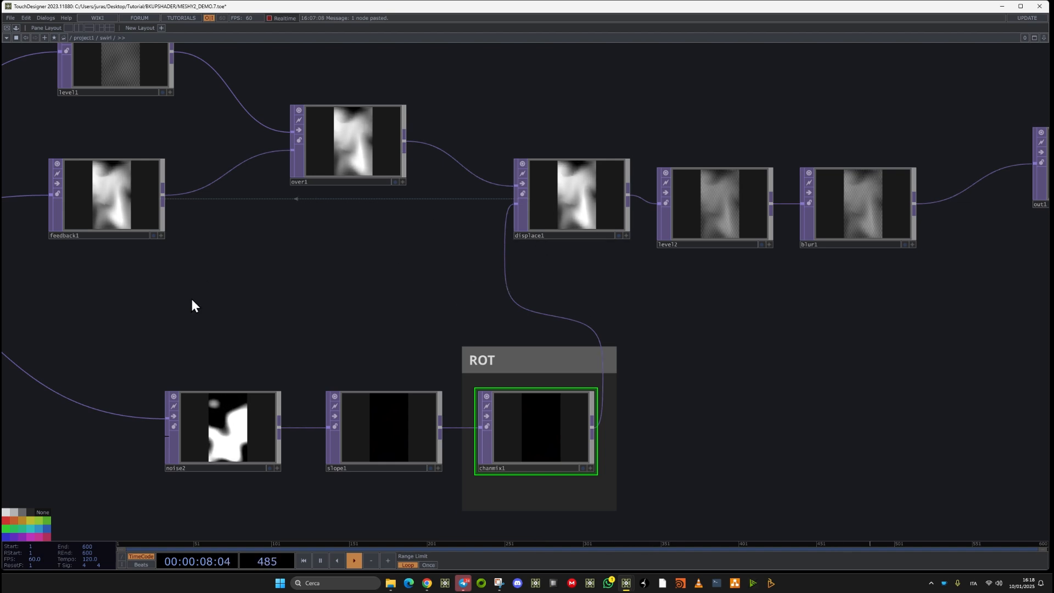
{"action": "key", "text": "u"}
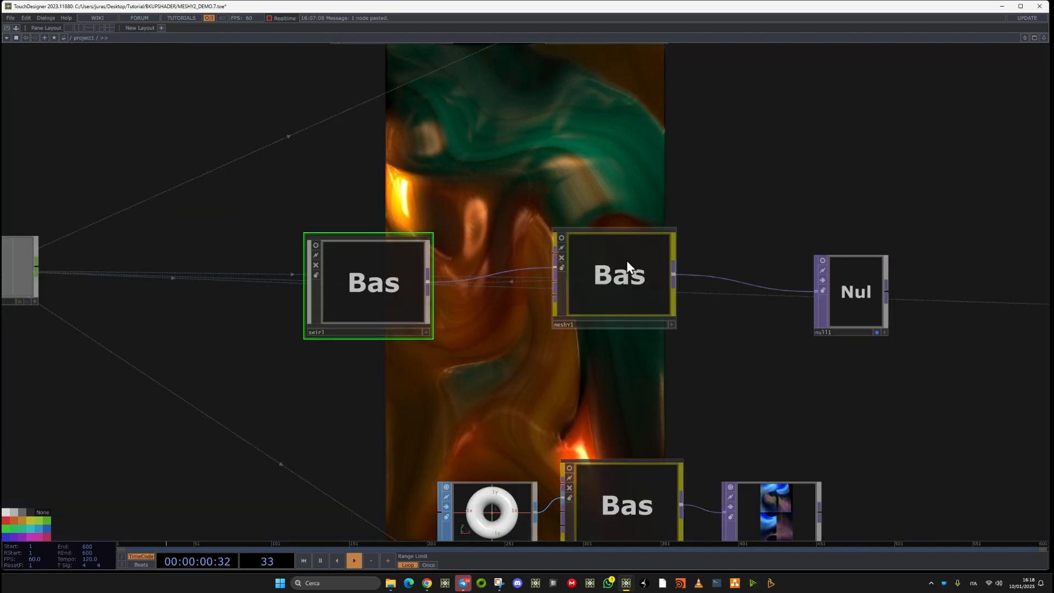
Open meshY1 and examine its in1 texture input and the extrude shader that makes the surface
{"action": "key", "text": "i"}
{"action": "left_click_drag", "start_coordinate": [429, 350], "coordinate": [119, 339]}
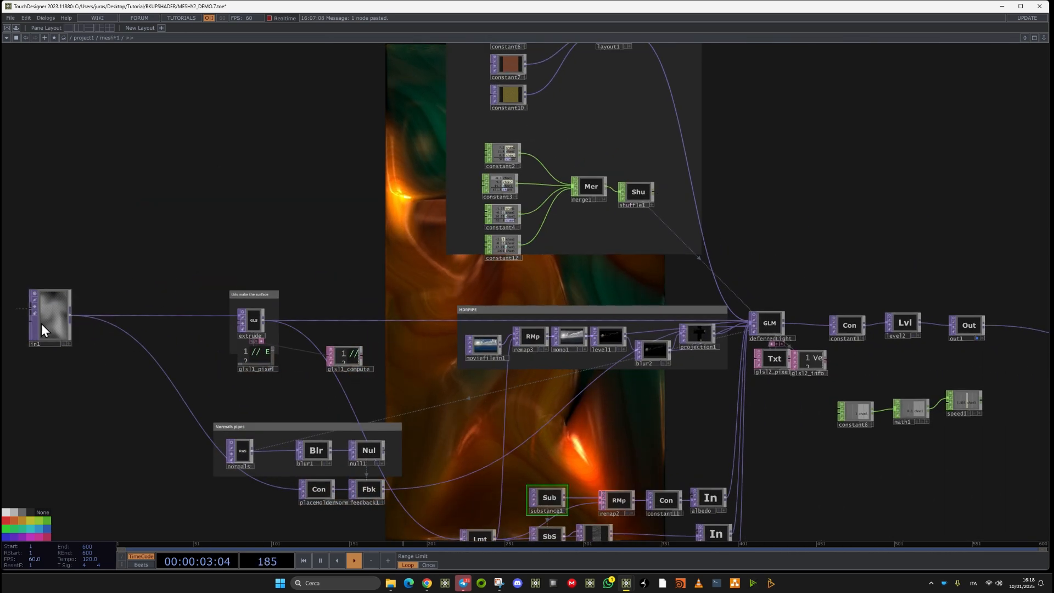
{"action": "scroll", "coordinate": [44, 324], "scroll_direction": "up", "scroll_amount": 5}
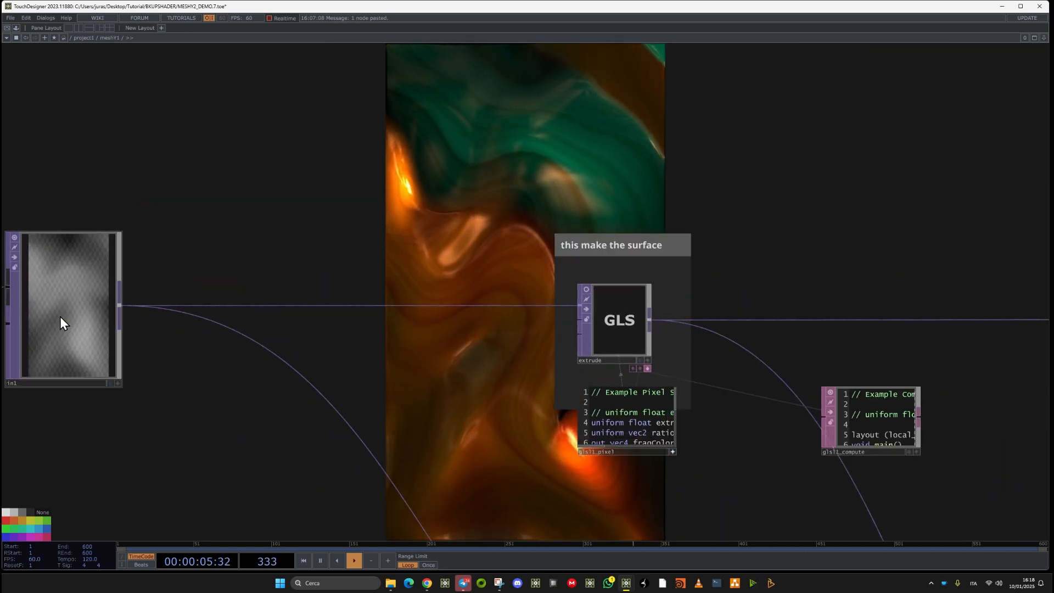
{"action": "scroll", "coordinate": [60, 317], "scroll_direction": "up", "scroll_amount": 3}
{"action": "scroll", "coordinate": [61, 324], "scroll_direction": "down", "scroll_amount": 3}
{"action": "scroll", "coordinate": [66, 351], "scroll_direction": "up", "scroll_amount": 3}
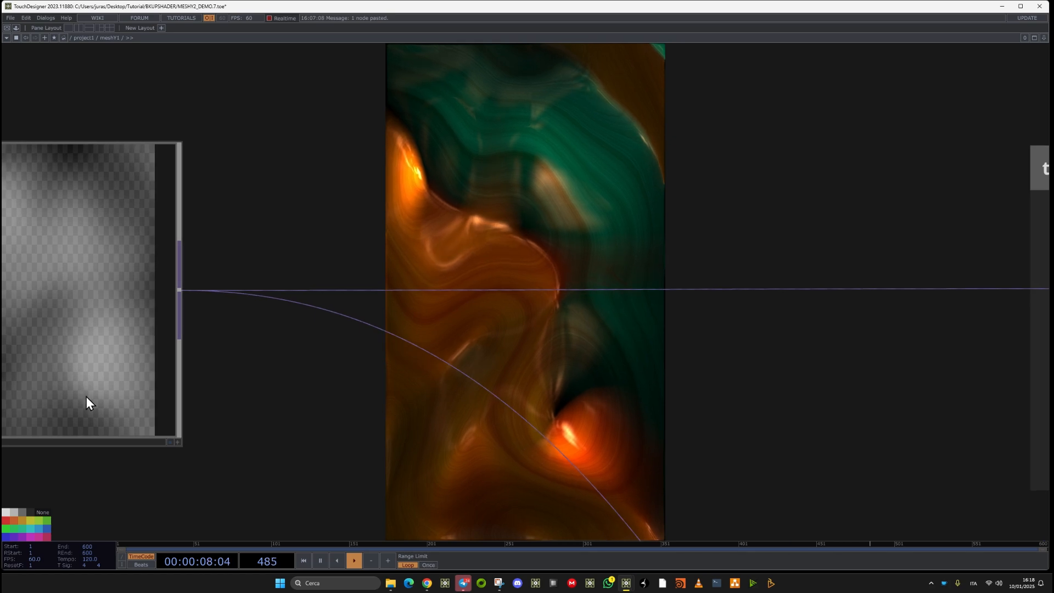
{"action": "scroll", "coordinate": [77, 401], "scroll_direction": "down", "scroll_amount": 1}
{"action": "scroll", "coordinate": [137, 372], "scroll_direction": "down", "scroll_amount": 3}
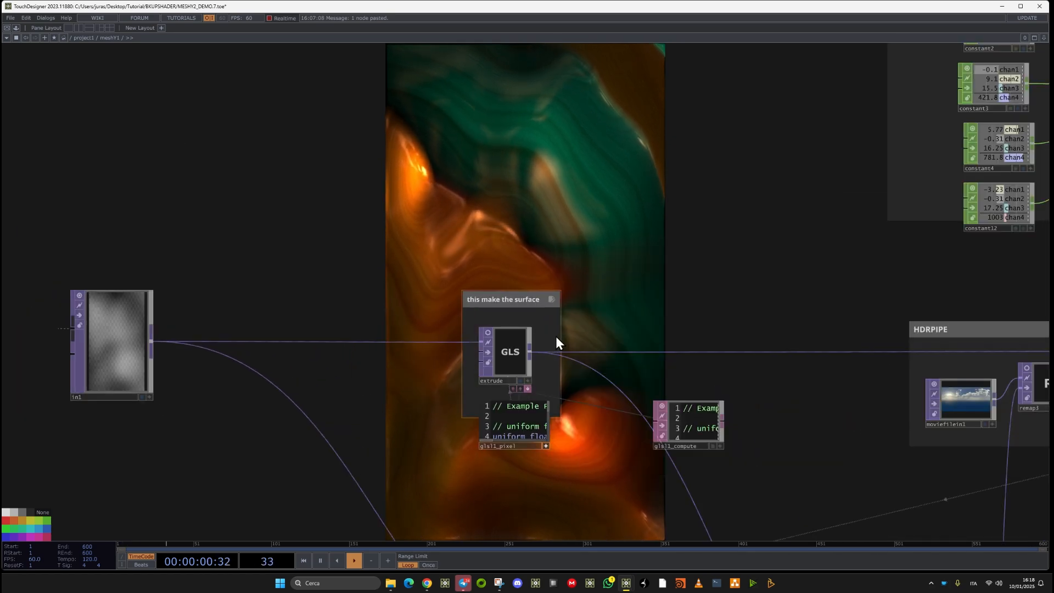
{"action": "scroll", "coordinate": [556, 336], "scroll_direction": "up", "scroll_amount": 3}
{"action": "scroll", "coordinate": [507, 331], "scroll_direction": "down", "scroll_amount": 3}
{"action": "scroll", "coordinate": [578, 306], "scroll_direction": "down", "scroll_amount": 1}
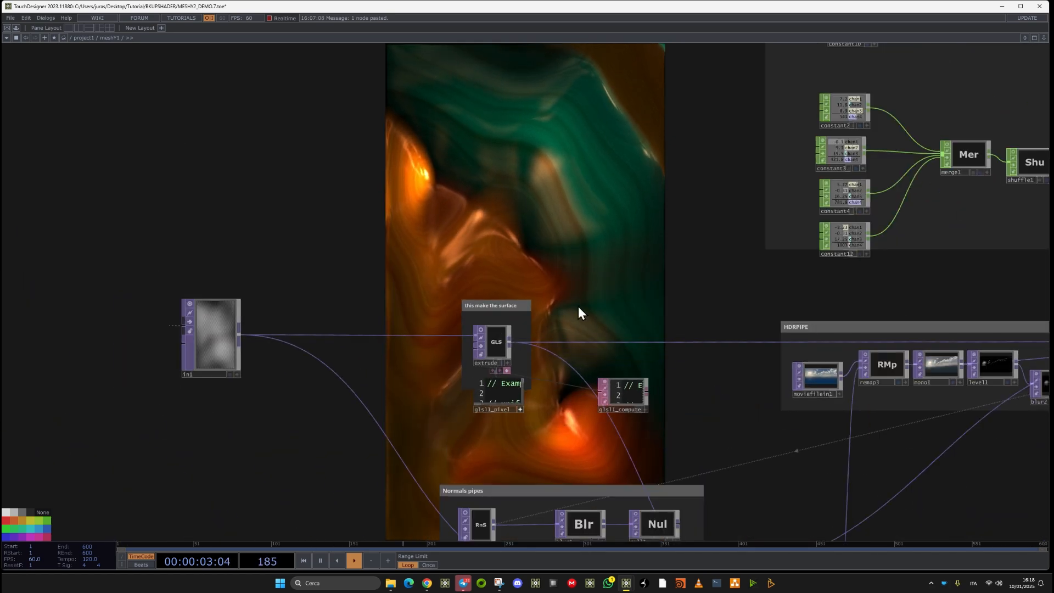
{"action": "left_click_drag", "start_coordinate": [578, 306], "coordinate": [479, 228]}
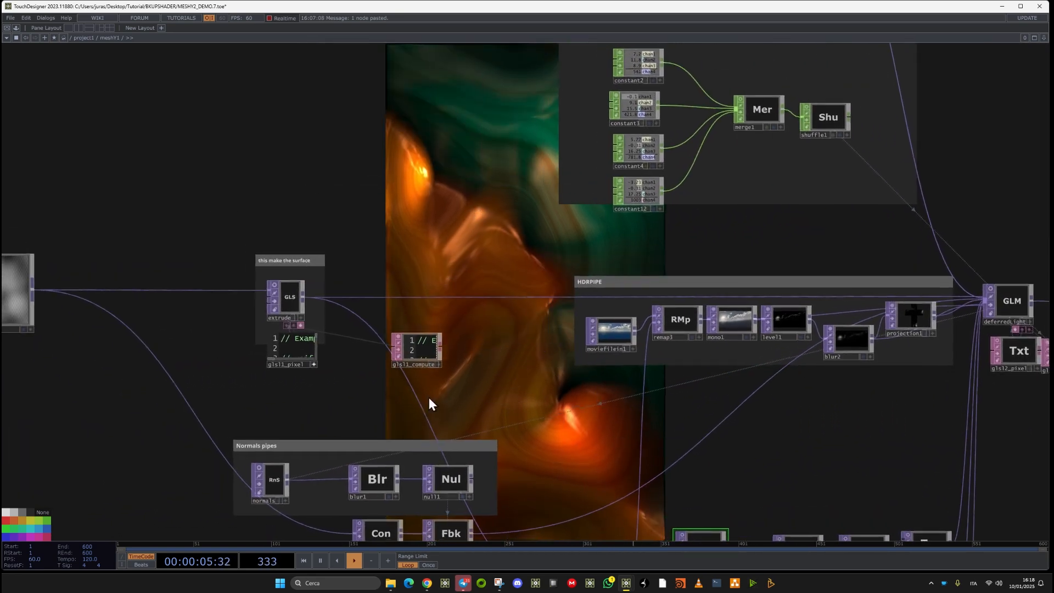
Try a filter size of 1 on blur1 in the Normals pipes group, set it to 32, and close the parameters
{"action": "left_click", "coordinate": [421, 429]}
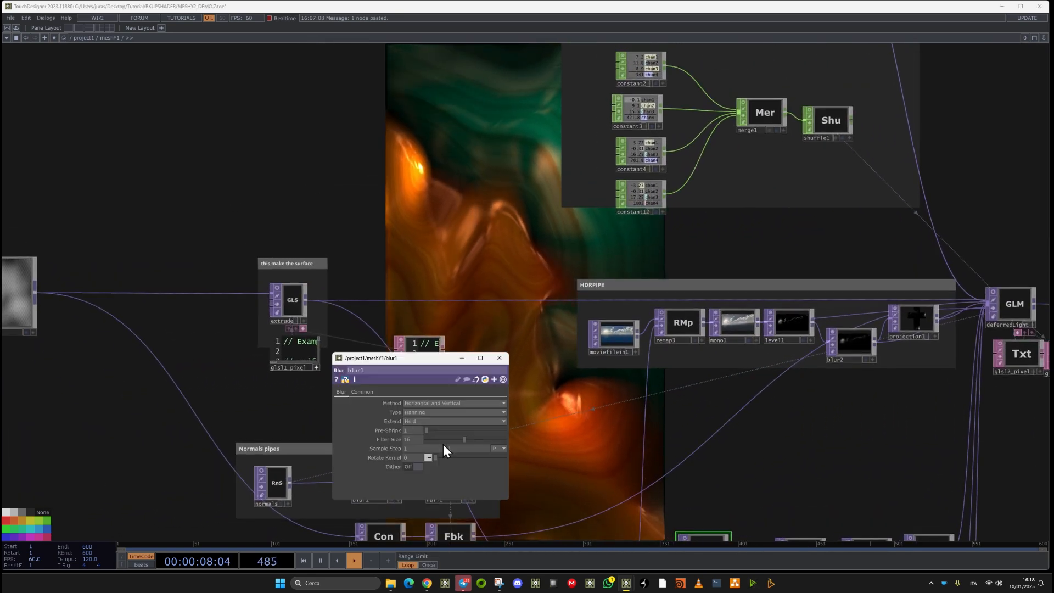
{"action": "left_click_drag", "start_coordinate": [374, 440], "coordinate": [691, 429]}
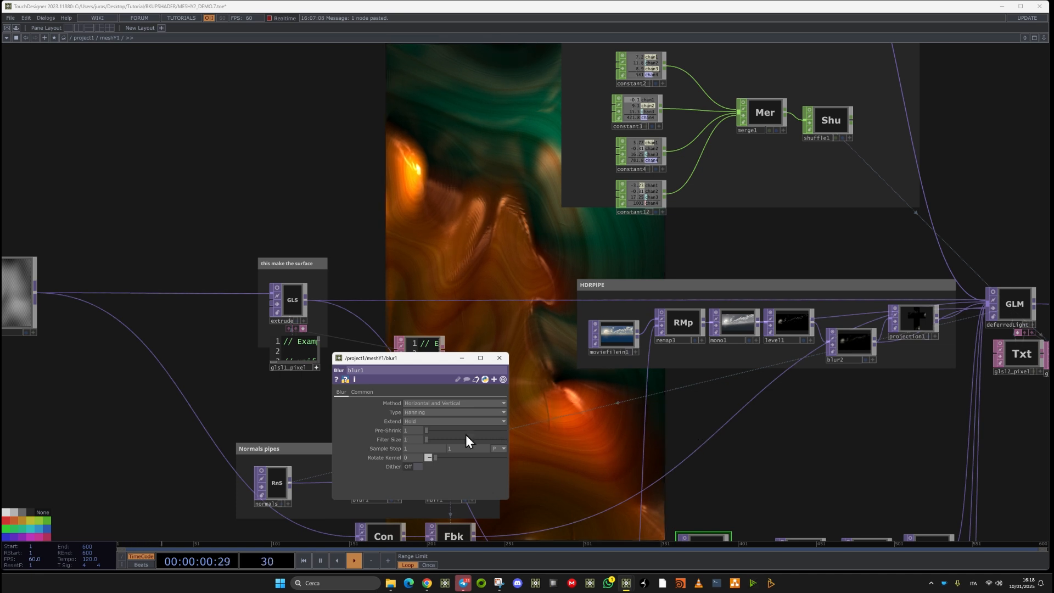
{"action": "left_click_drag", "start_coordinate": [528, 436], "coordinate": [727, 424]}
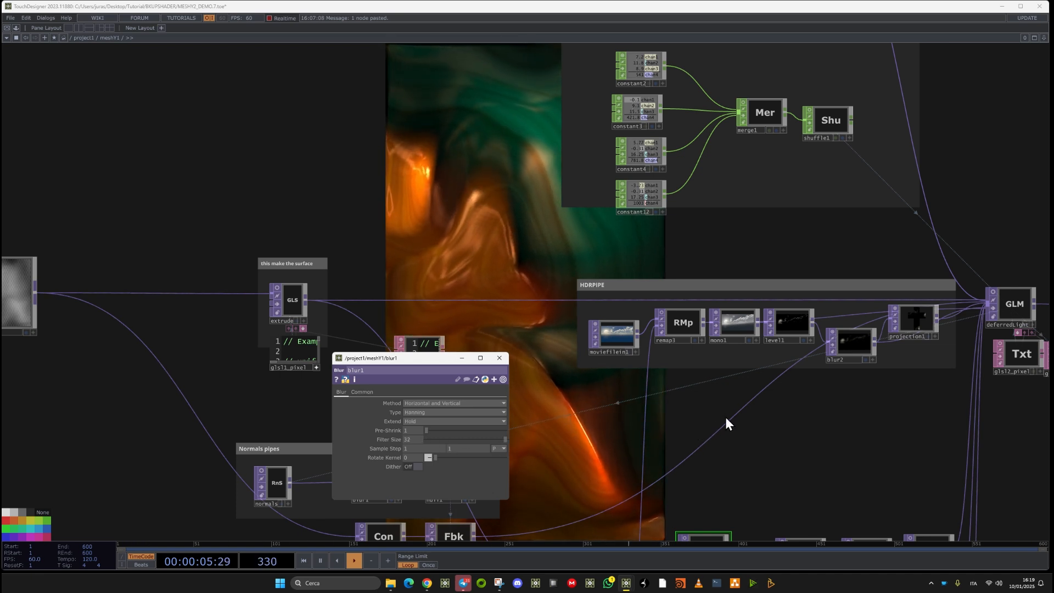
{"action": "left_click", "coordinate": [499, 357]}
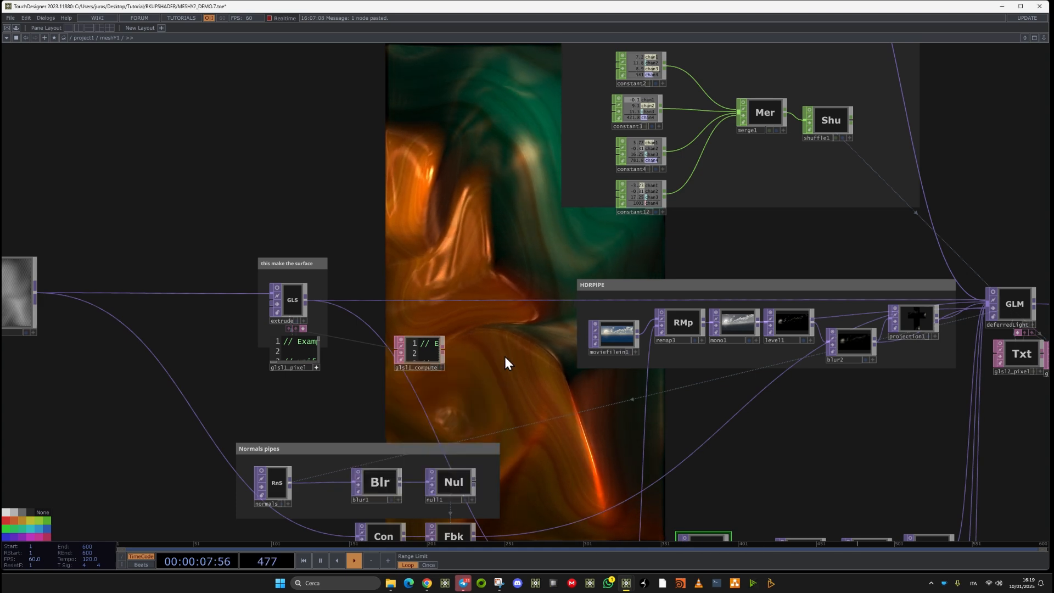
Set the alpha of the cyan light color constant5 to 1 in the light color and position group
{"action": "left_click_drag", "start_coordinate": [315, 238], "coordinate": [56, 388]}
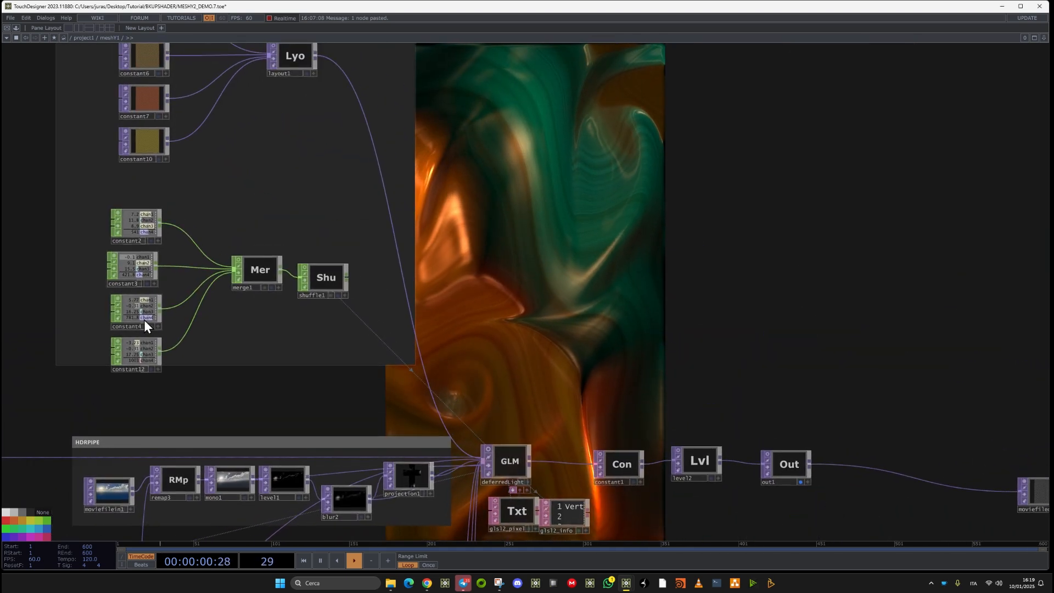
{"action": "middle_click_drag", "start_coordinate": [298, 403], "coordinate": [255, 236]}
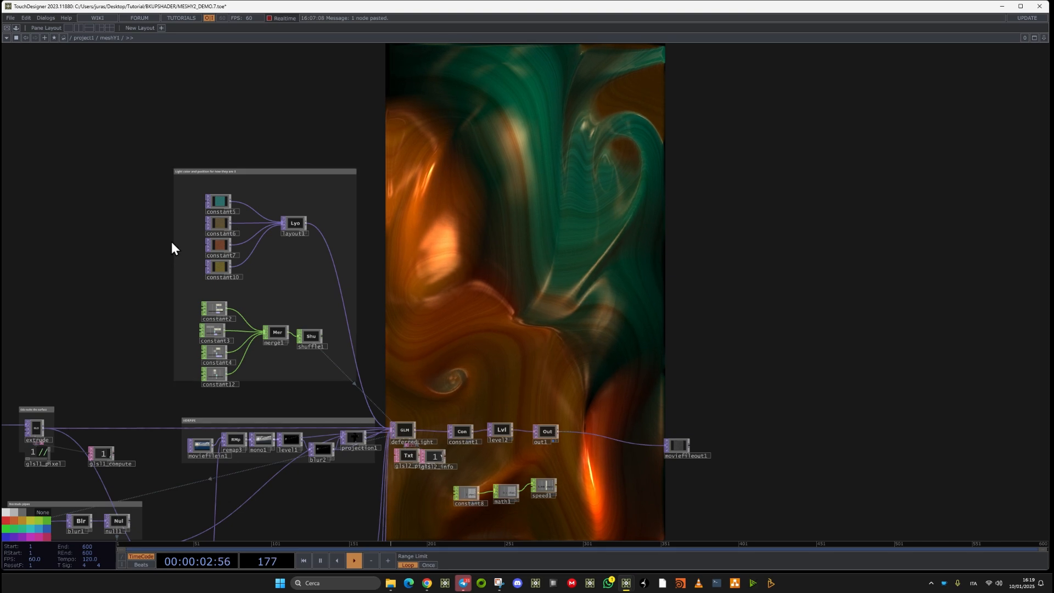
{"action": "middle_click_drag", "start_coordinate": [171, 242], "coordinate": [240, 205]}
{"action": "left_click_drag", "start_coordinate": [417, 196], "coordinate": [222, 276]}
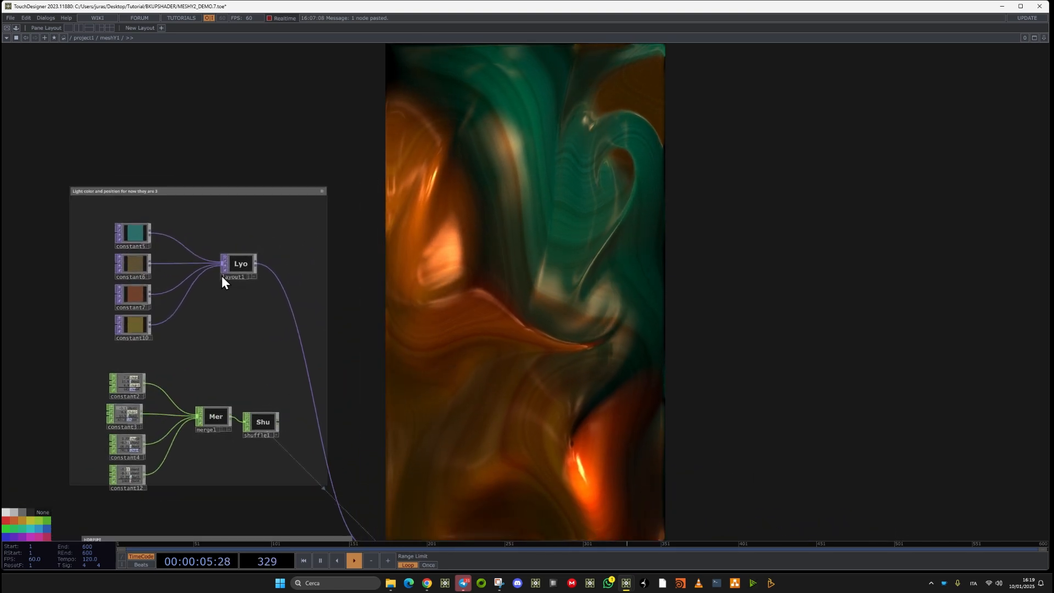
{"action": "right_click", "coordinate": [140, 232]}
{"action": "left_click", "coordinate": [164, 189]}
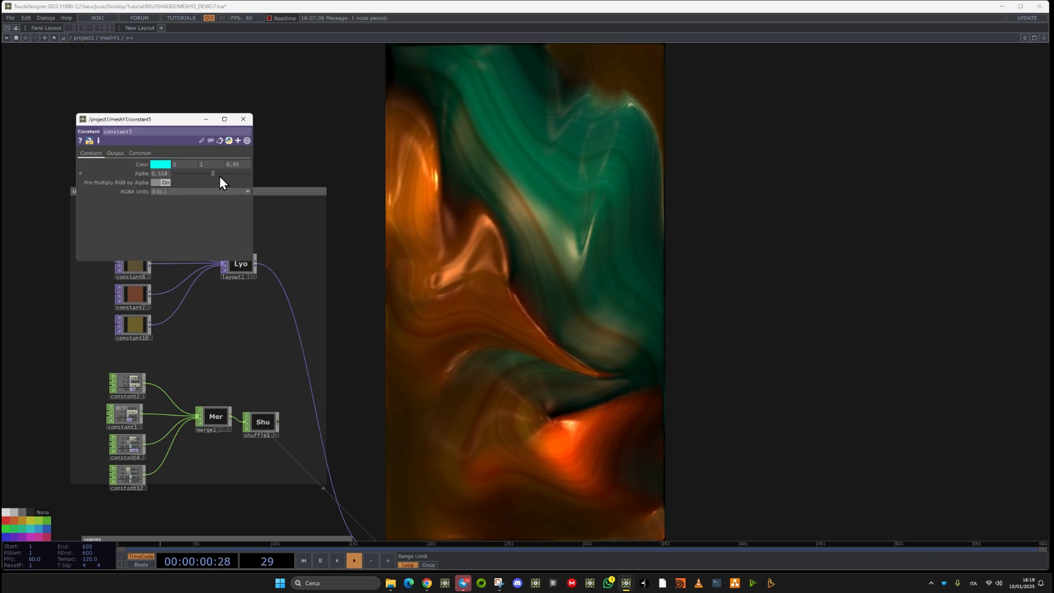
{"action": "left_click_drag", "start_coordinate": [219, 176], "coordinate": [281, 181]}
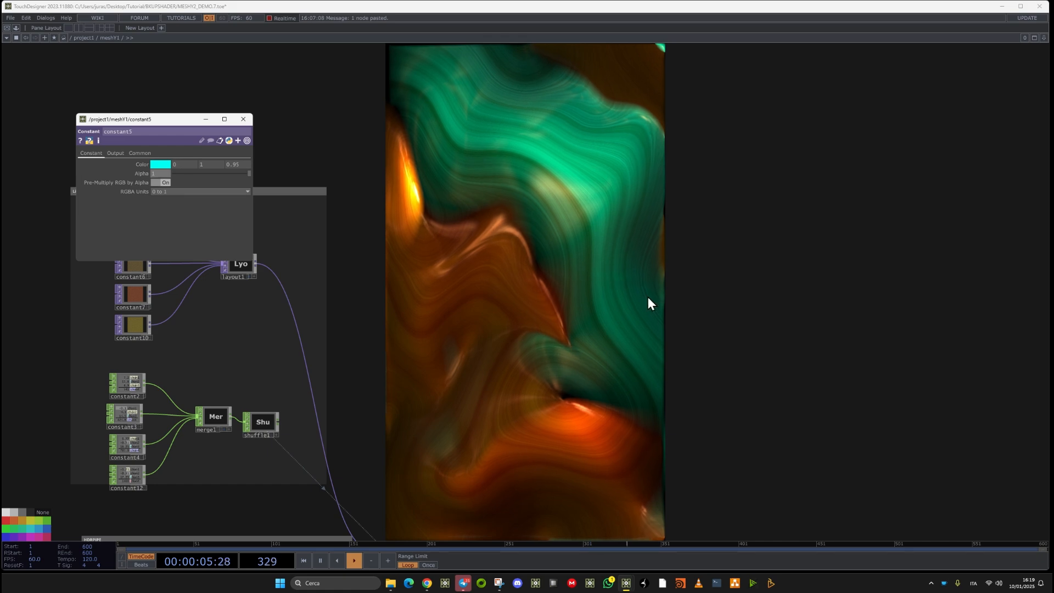
{"action": "left_click_drag", "start_coordinate": [167, 123], "coordinate": [198, 92]}
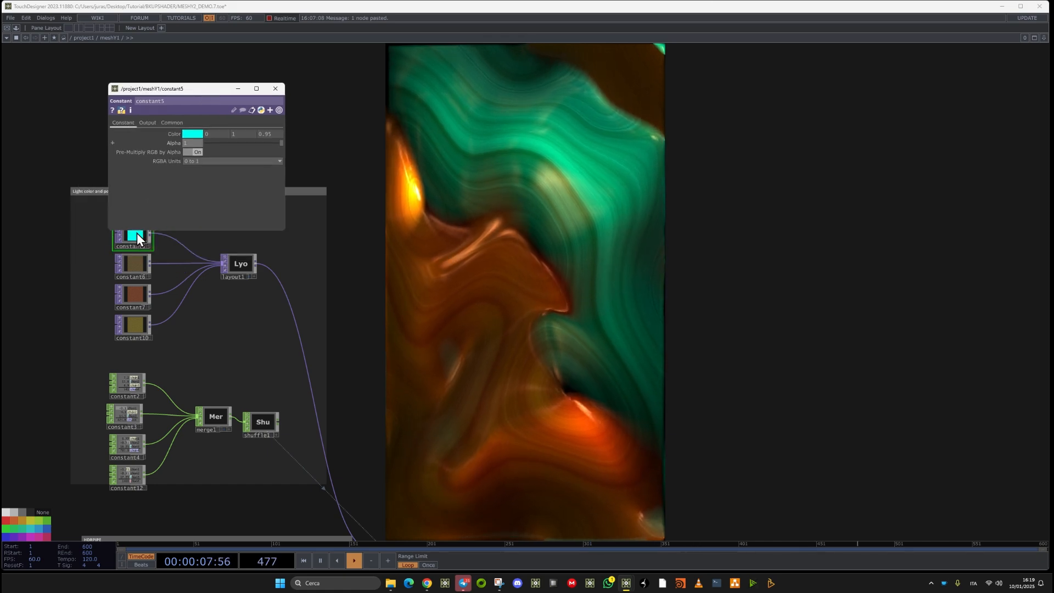
Close the constant5 parameters and set the alpha of the orange light color constant6 to 0.415
{"action": "right_click", "coordinate": [124, 262]}
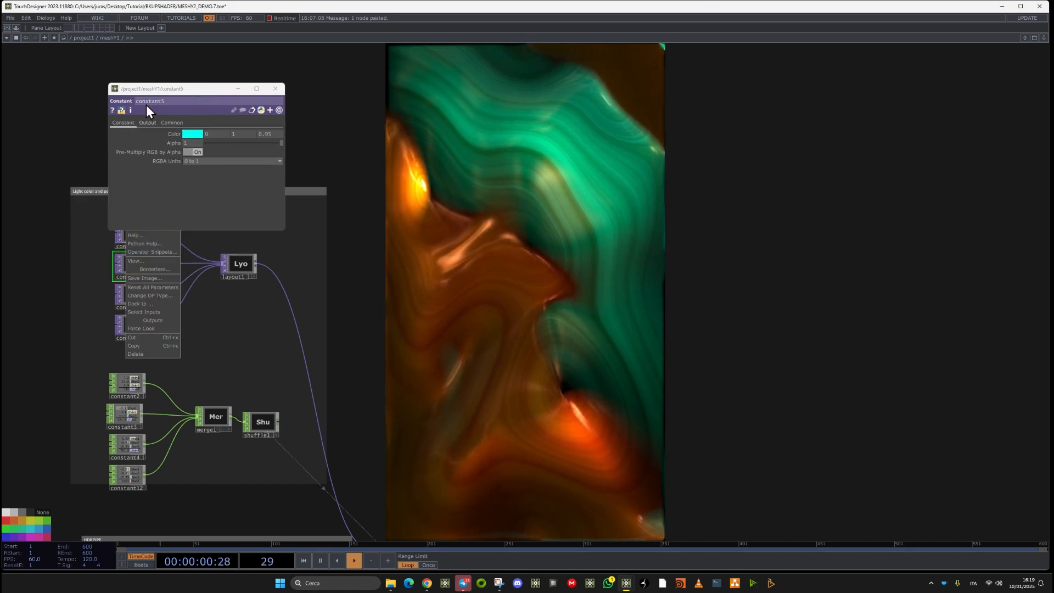
{"action": "left_click", "coordinate": [276, 89]}
{"action": "right_click", "coordinate": [137, 255]}
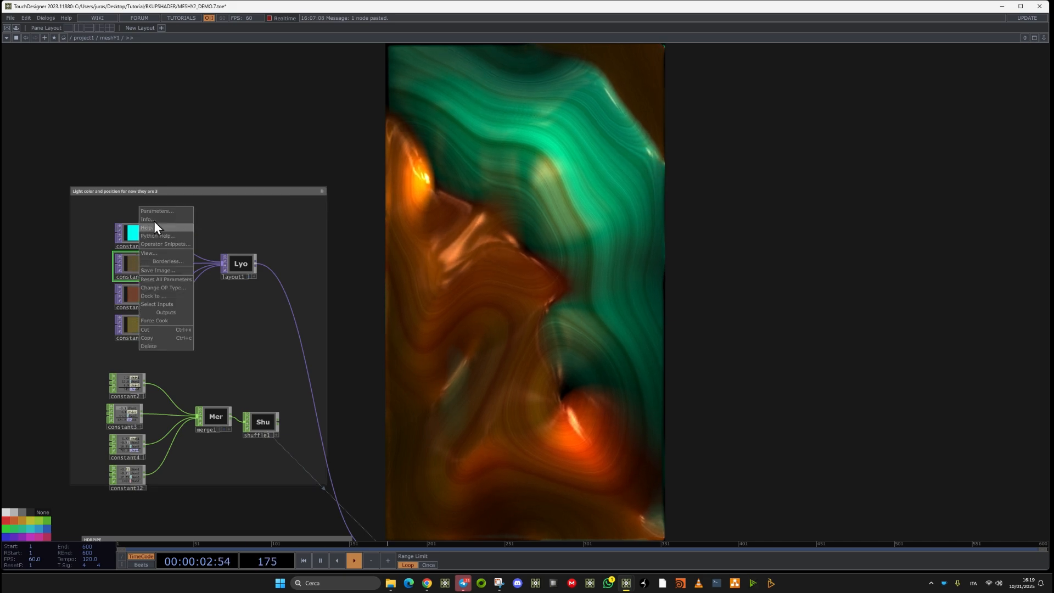
{"action": "left_click", "coordinate": [157, 214]}
{"action": "left_click_drag", "start_coordinate": [183, 200], "coordinate": [194, 200]}
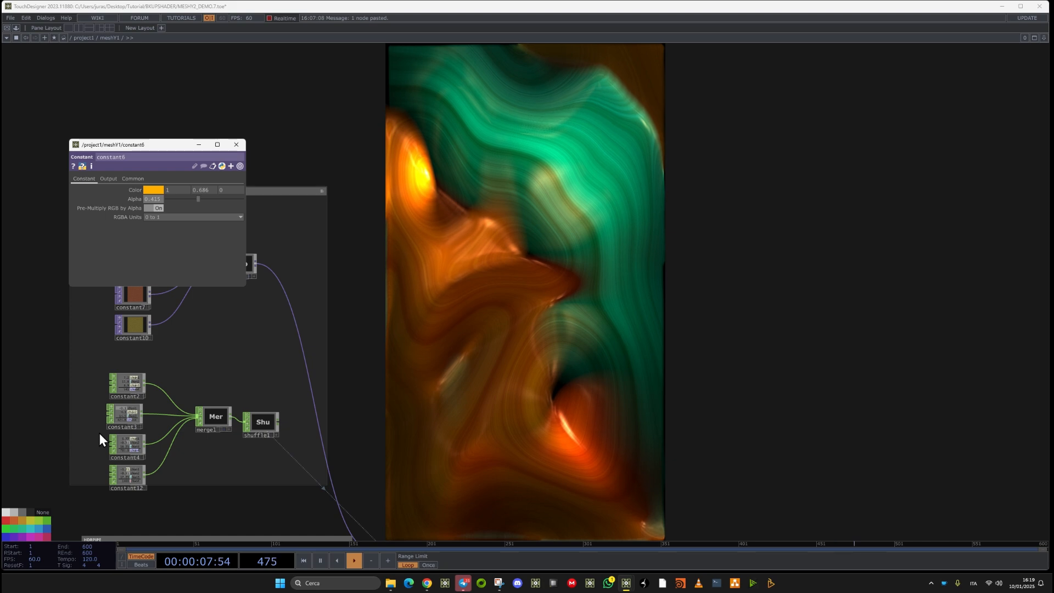
Close the constant6 parameters and place the parameter windows of constant2 and constant5 one above the other, clear of the light nodes
{"action": "mouse_move", "coordinate": [99, 437]}
{"action": "left_mouse_down"}
{"action": "mouse_move", "coordinate": [389, 335]}
{"action": "mouse_move", "coordinate": [306, 359]}
{"action": "left_mouse_up"}
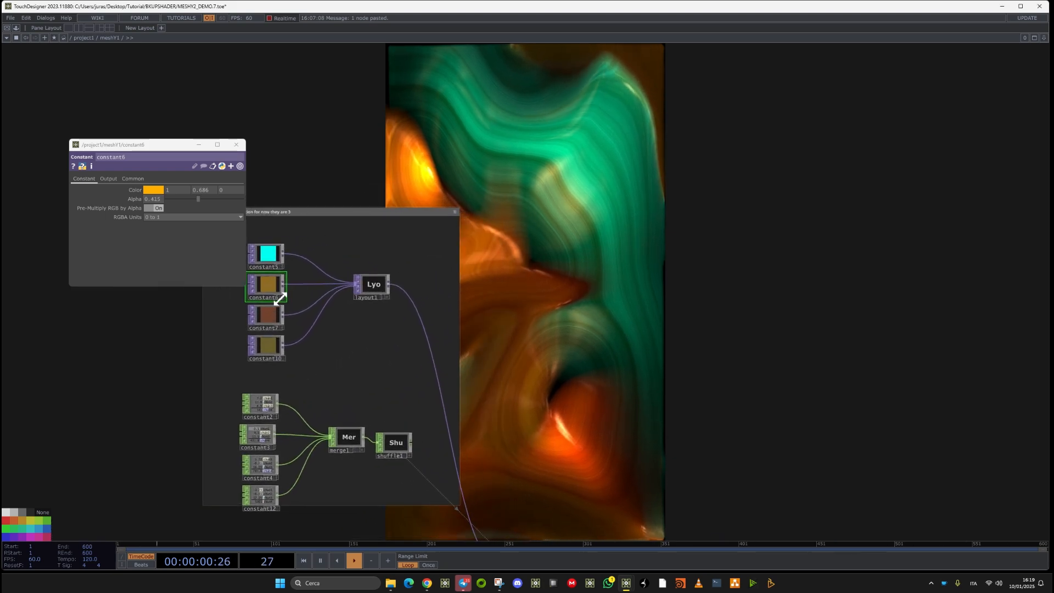
{"action": "left_click", "coordinate": [259, 403]}
{"action": "right_click", "coordinate": [259, 401]}
{"action": "left_click", "coordinate": [292, 358]}
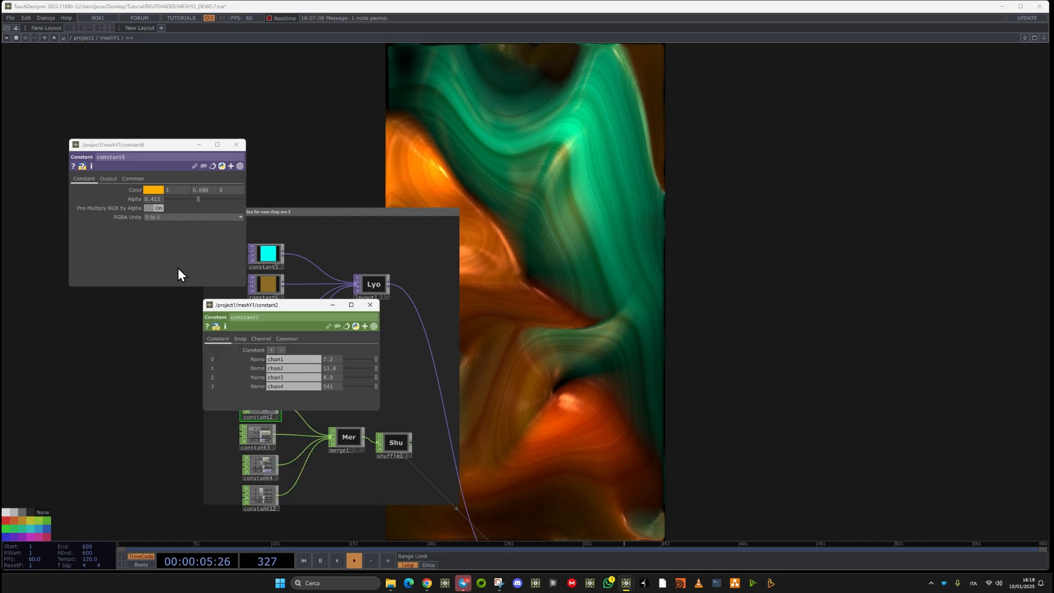
{"action": "left_click", "coordinate": [236, 145]}
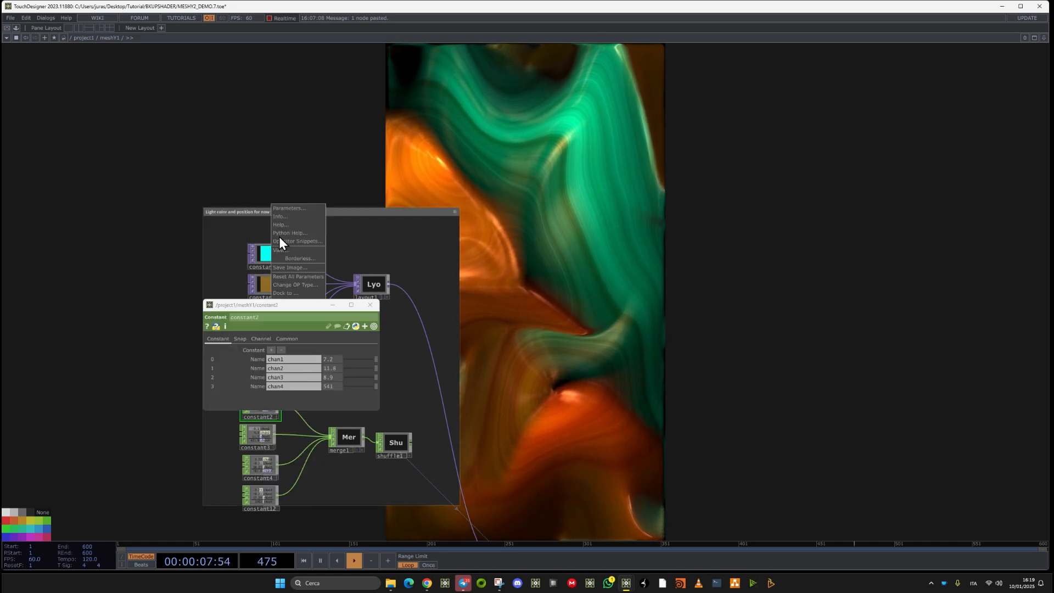
{"action": "left_click", "coordinate": [290, 208]}
{"action": "left_click_drag", "start_coordinate": [275, 137], "coordinate": [107, 140]}
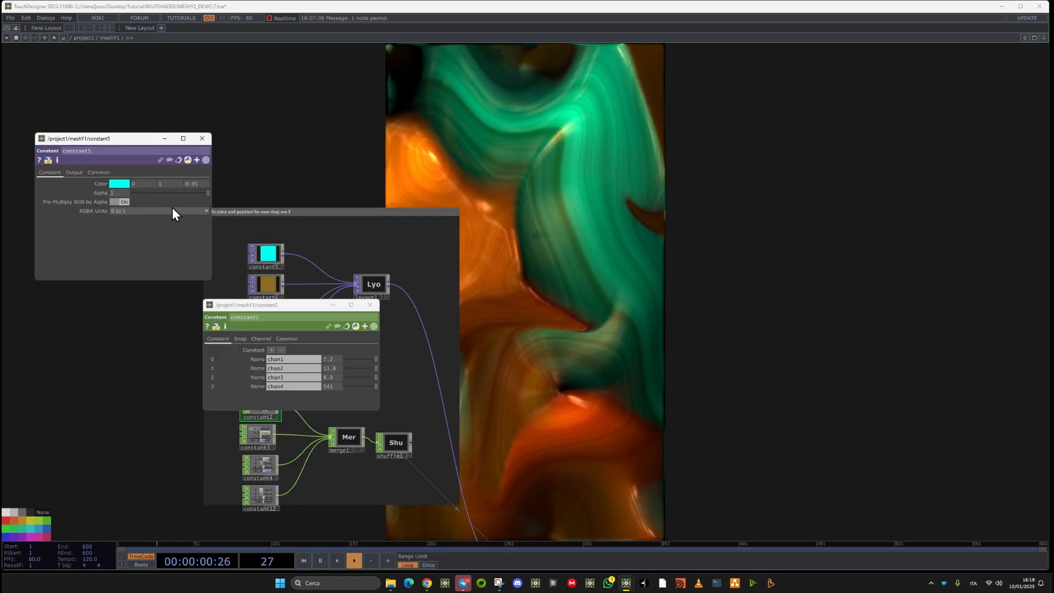
{"action": "left_click_drag", "start_coordinate": [242, 307], "coordinate": [62, 298]}
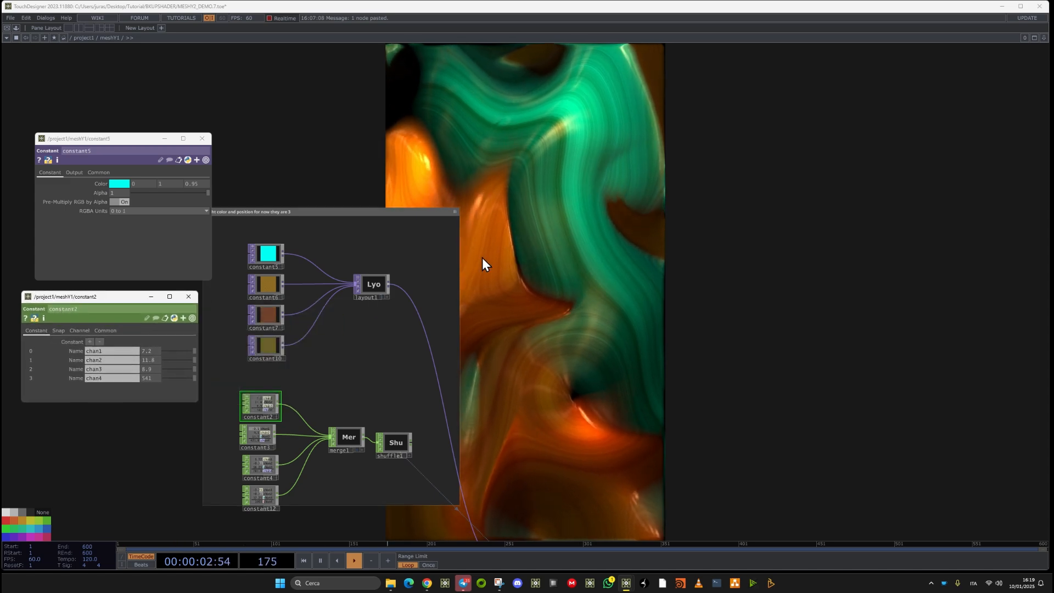
Move the cyan light by adjusting constant2, with chan1 set to 8.9 and chan4 set to 616
{"action": "scroll", "coordinate": [482, 258], "scroll_direction": "down", "scroll_amount": 4}
{"action": "left_click_drag", "start_coordinate": [461, 385], "coordinate": [469, 562]}
{"action": "left_click_drag", "start_coordinate": [451, 426], "coordinate": [443, 441]}
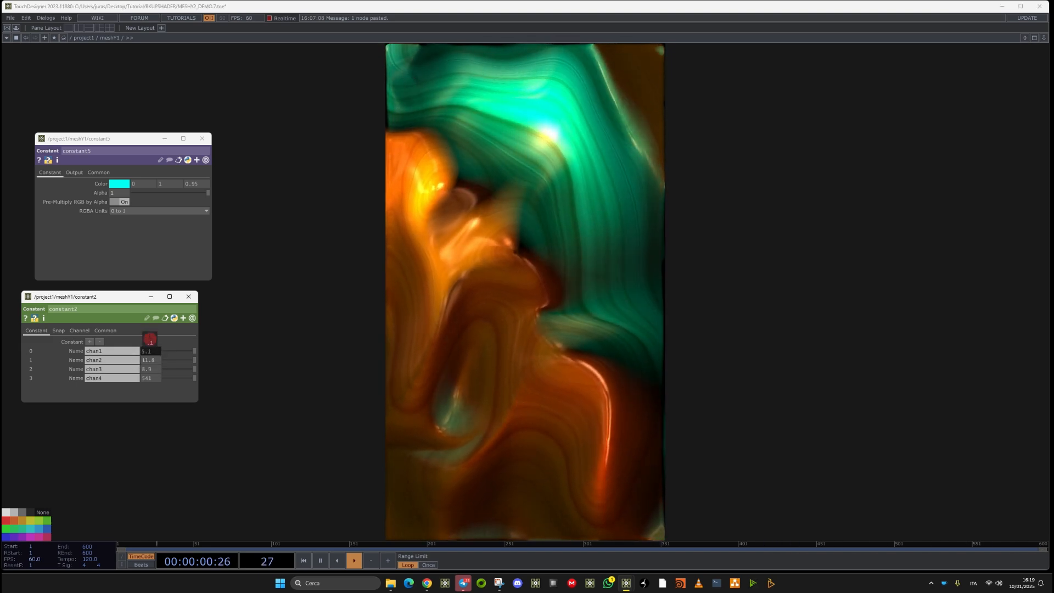
{"action": "left_click_drag", "start_coordinate": [150, 339], "coordinate": [125, 339]}
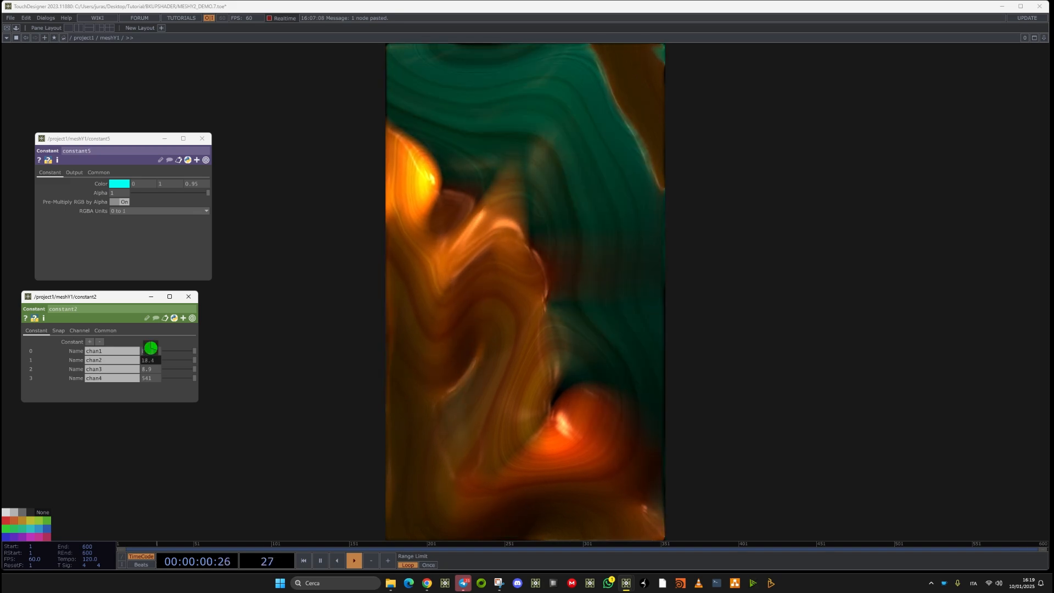
{"action": "middle_click_drag", "start_coordinate": [149, 380], "coordinate": [148, 367]}
Try a ten times larger chan4 value on constant2 and undo the change
{"action": "left_click", "coordinate": [156, 380]}
{"action": "left_click", "coordinate": [157, 381]}
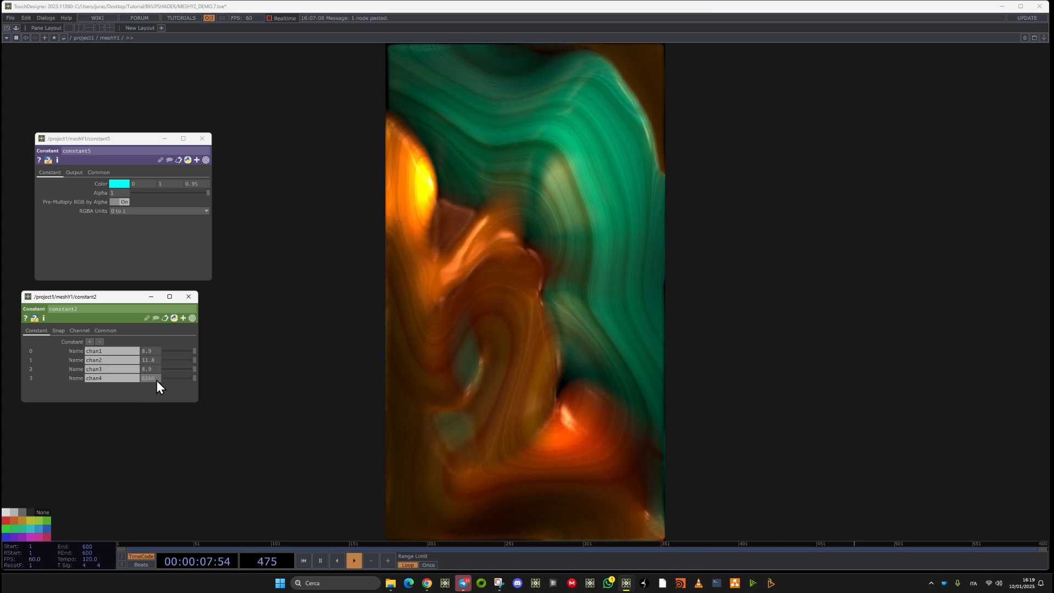
{"action": "type", "text": "0"}
{"action": "key", "text": "Return"}
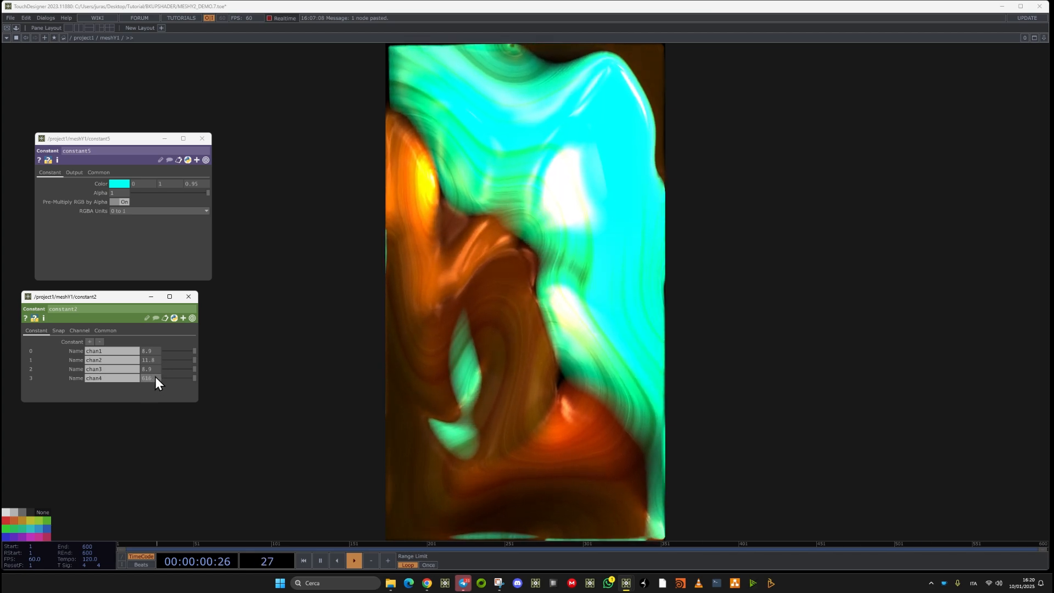
{"action": "key", "text": "ctrl+z"}
Open the parameters of the projection1 node at the end of the HDRPIPE group in a separate window
{"action": "scroll", "coordinate": [342, 292], "scroll_direction": "down", "scroll_amount": 2}
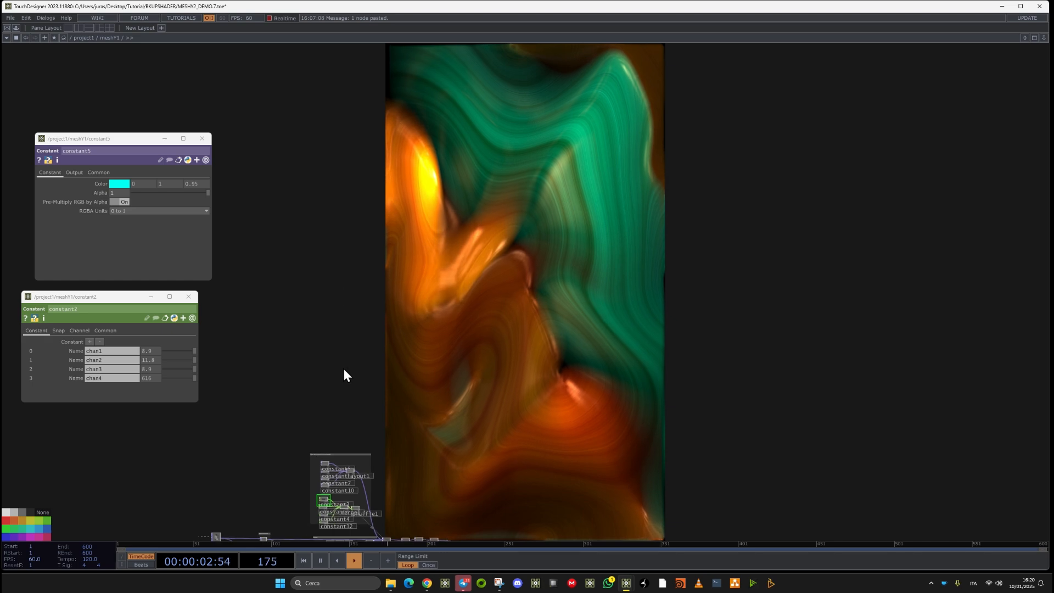
{"action": "left_click_drag", "start_coordinate": [419, 261], "coordinate": [375, 72]}
{"action": "scroll", "coordinate": [325, 342], "scroll_direction": "up", "scroll_amount": 7}
{"action": "scroll", "coordinate": [316, 377], "scroll_direction": "up", "scroll_amount": 5}
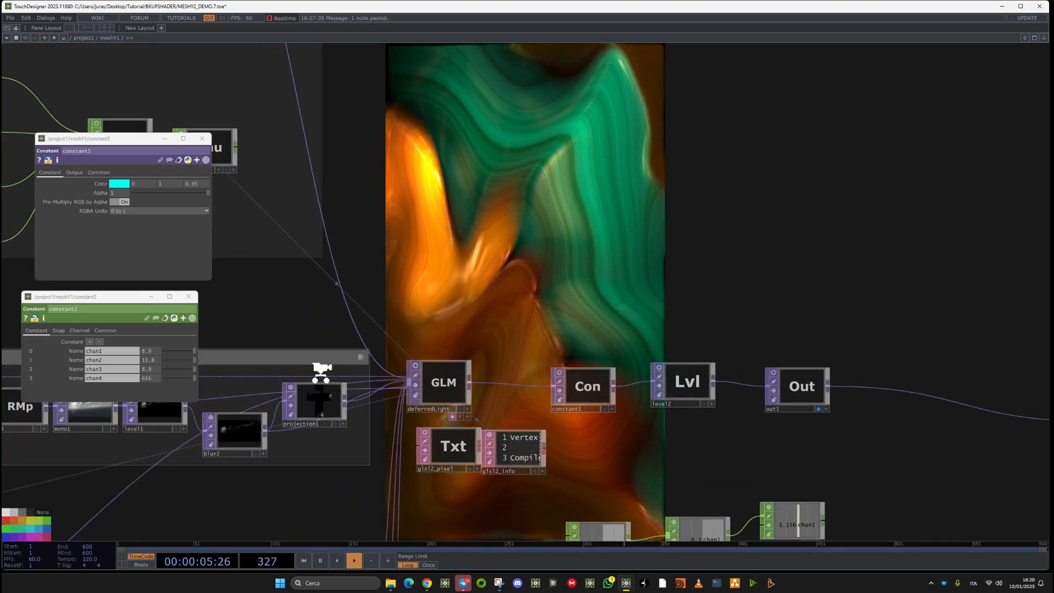
{"action": "right_click", "coordinate": [316, 437]}
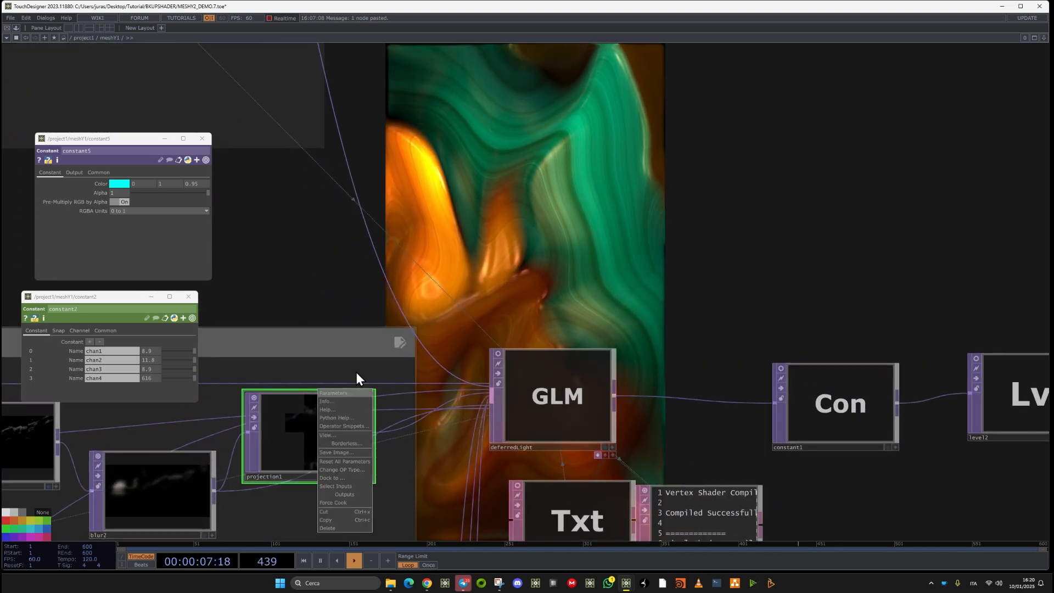
{"action": "left_click", "coordinate": [336, 394]}
Close the constant5 and constant2 parameter windows and move the projection1 window away from the light nodes
{"action": "scroll", "coordinate": [288, 514], "scroll_direction": "down", "scroll_amount": 6}
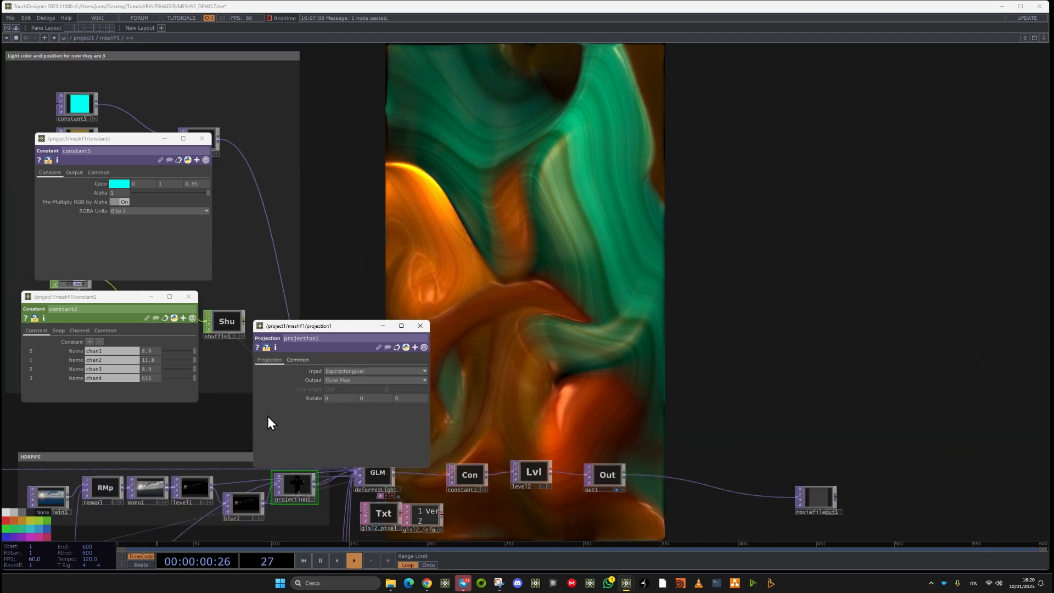
{"action": "scroll", "coordinate": [28, 498], "scroll_direction": "up", "scroll_amount": 5}
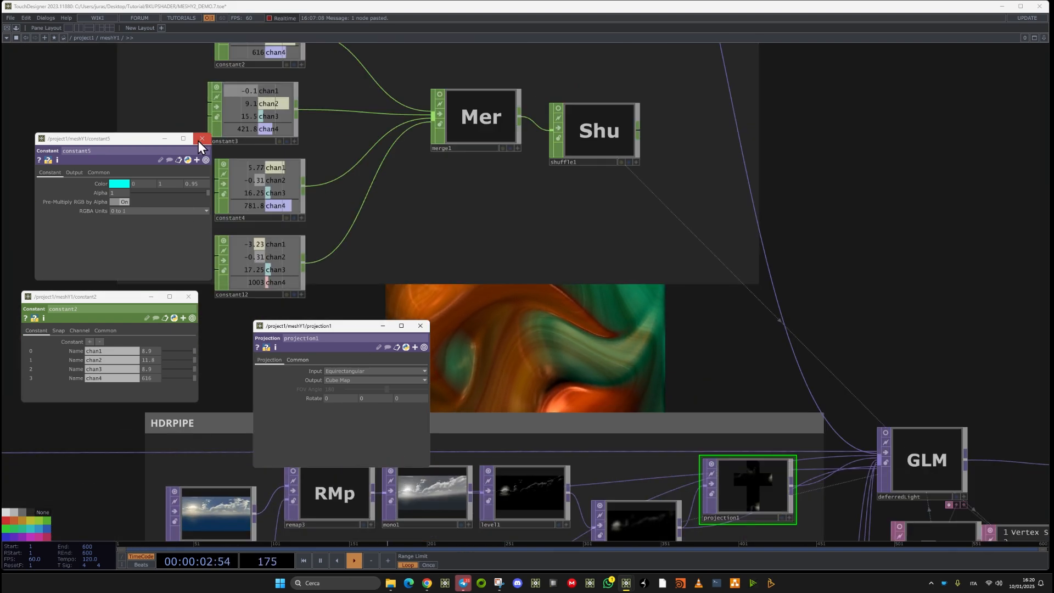
{"action": "left_click", "coordinate": [202, 138]}
{"action": "left_click", "coordinate": [188, 297]}
{"action": "left_click_drag", "start_coordinate": [355, 326], "coordinate": [527, 260]}
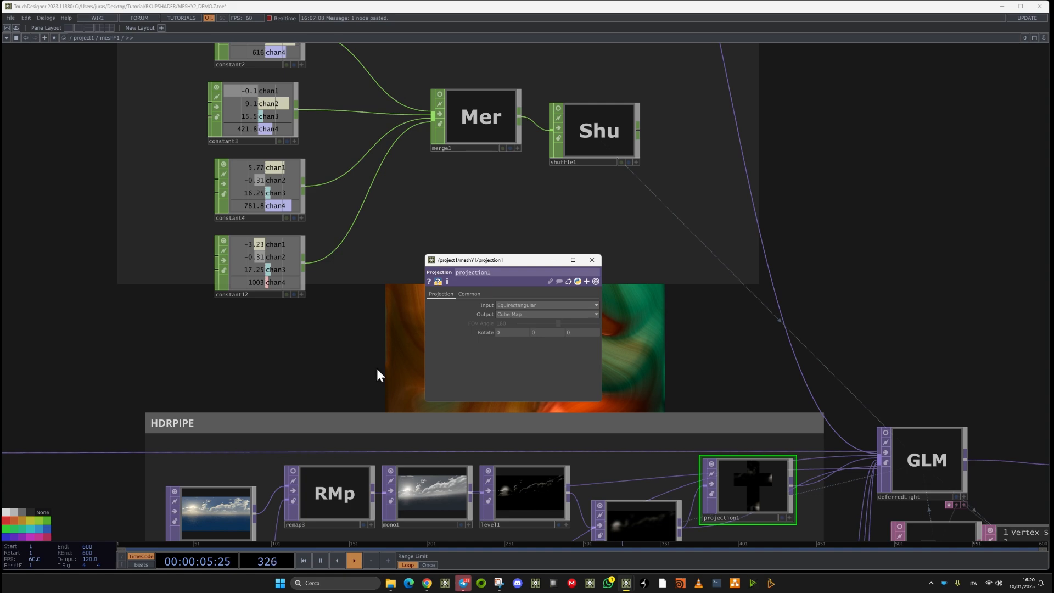
Place the projection1 window beside the rendered preview and set its first Rotate value to 180
{"action": "left_click_drag", "start_coordinate": [179, 268], "coordinate": [117, 186]}
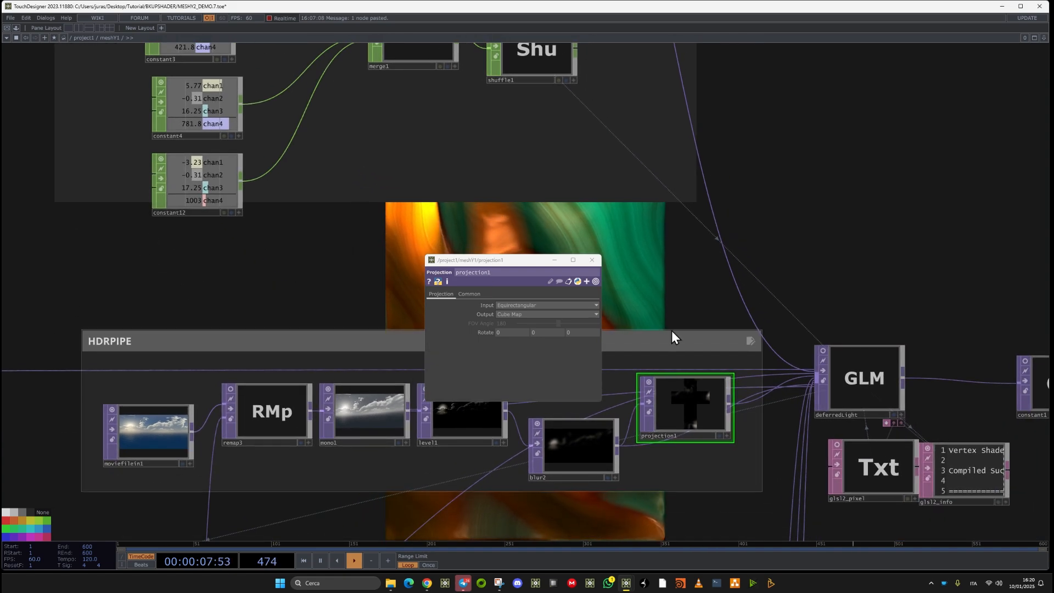
{"action": "left_click_drag", "start_coordinate": [245, 375], "coordinate": [60, 511]}
{"action": "scroll", "coordinate": [307, 247], "scroll_direction": "down", "scroll_amount": 5}
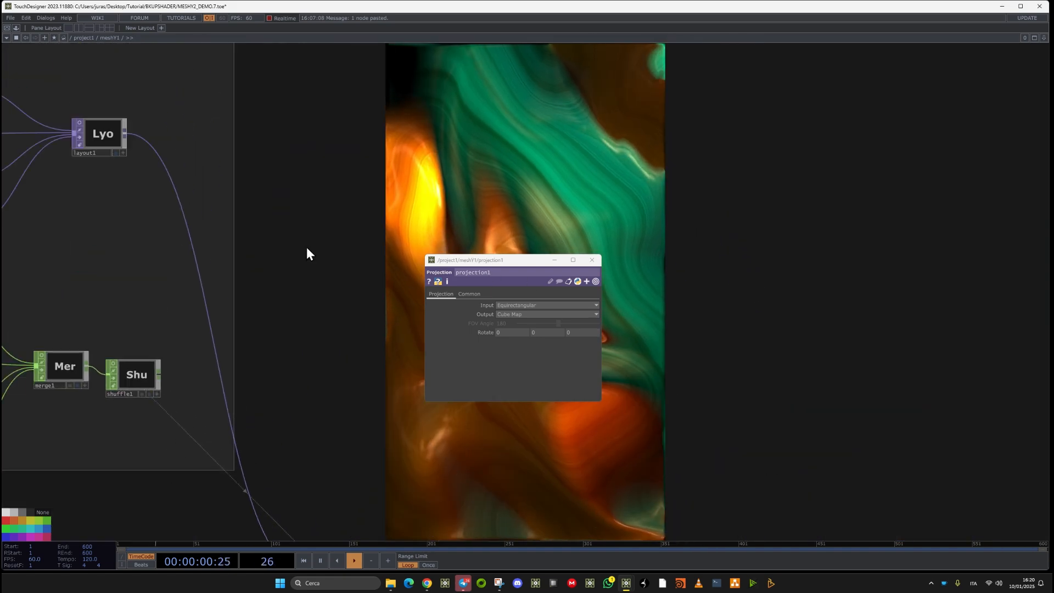
{"action": "left_click_drag", "start_coordinate": [362, 274], "coordinate": [389, 582]}
{"action": "left_click_drag", "start_coordinate": [459, 262], "coordinate": [809, 245]}
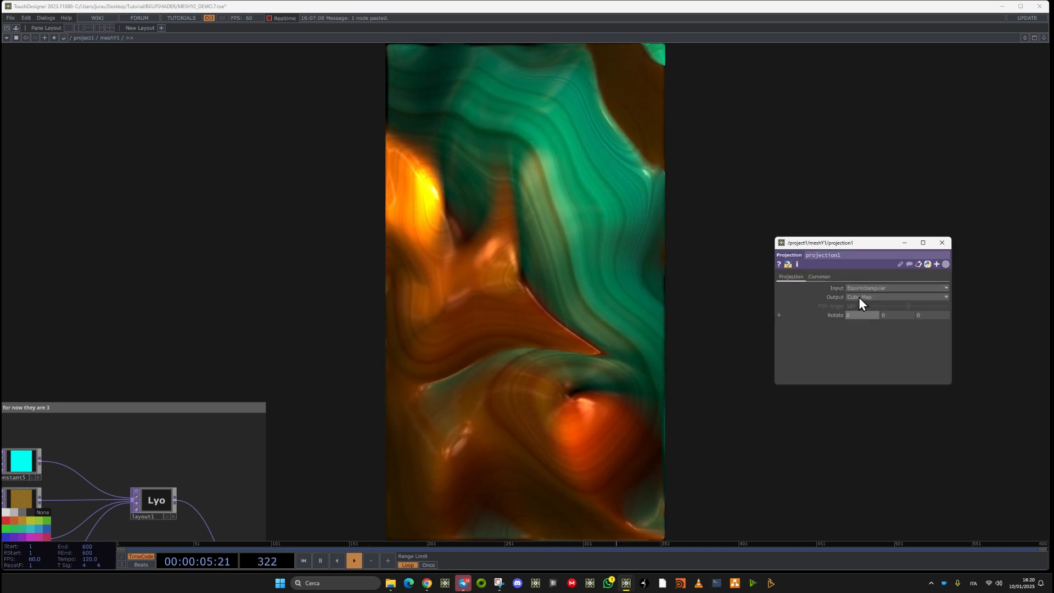
{"action": "mouse_move", "coordinate": [857, 316]}
{"action": "middle_mouse_down"}
{"action": "mouse_move", "coordinate": [868, 298]}
{"action": "mouse_move", "coordinate": [851, 298]}
{"action": "middle_mouse_up"}
Examine how the HDR pipe and the albedo, roughness and metallic branches feed into the deferredLight shader
{"action": "scroll", "coordinate": [402, 328], "scroll_direction": "down", "scroll_amount": 3}
{"action": "scroll", "coordinate": [401, 328], "scroll_direction": "down", "scroll_amount": 1}
{"action": "left_click_drag", "start_coordinate": [443, 362], "coordinate": [305, 113]}
{"action": "scroll", "coordinate": [288, 310], "scroll_direction": "up", "scroll_amount": 3}
{"action": "left_click_drag", "start_coordinate": [343, 323], "coordinate": [665, 323]}
{"action": "scroll", "coordinate": [327, 373], "scroll_direction": "up", "scroll_amount": 4}
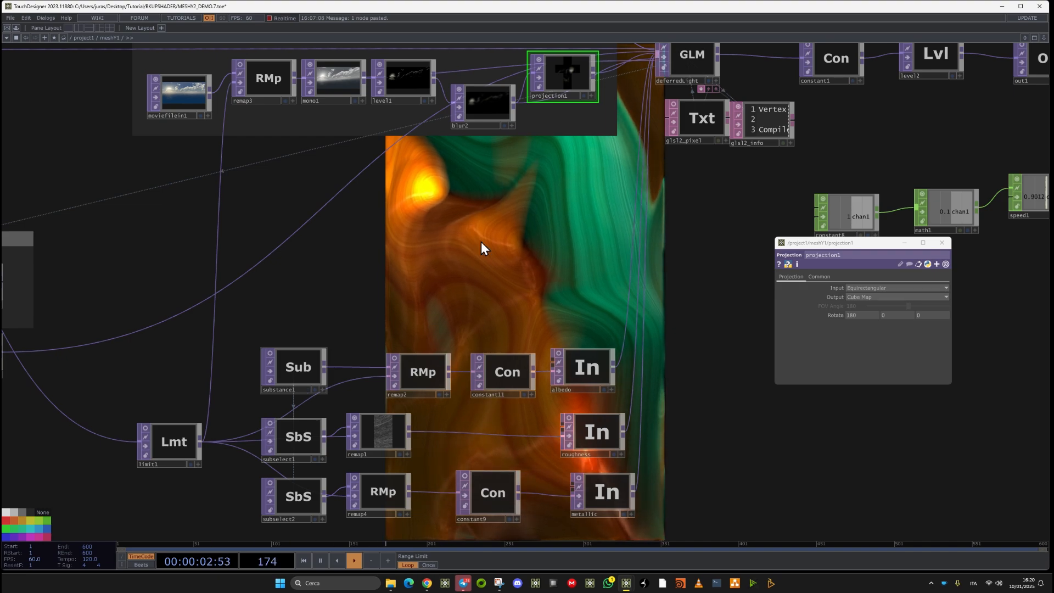
{"action": "left_click_drag", "start_coordinate": [384, 248], "coordinate": [134, 329]}
{"action": "scroll", "coordinate": [412, 153], "scroll_direction": "up", "scroll_amount": 4}
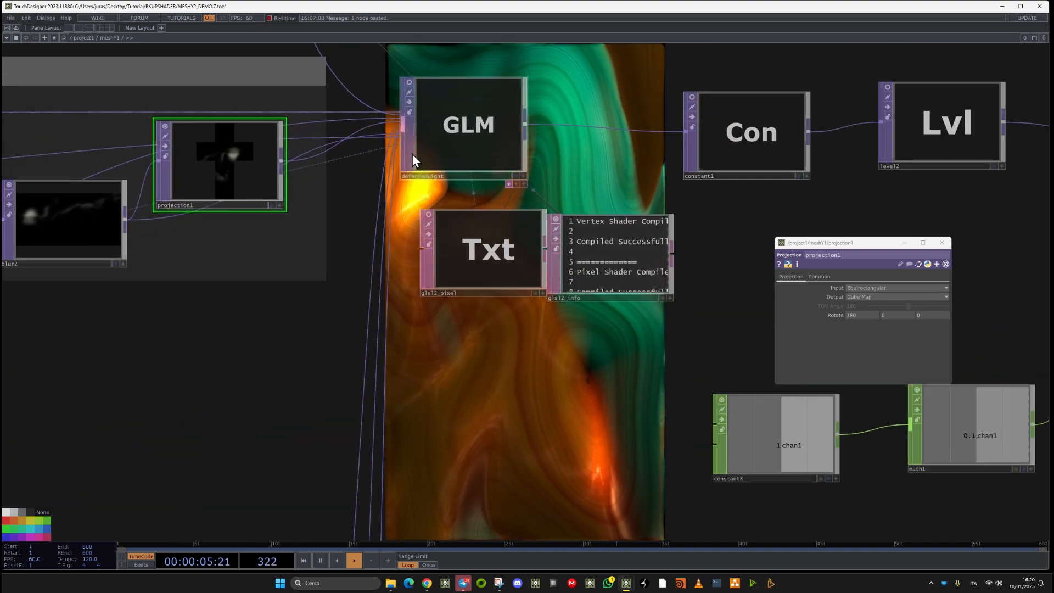
{"action": "scroll", "coordinate": [413, 154], "scroll_direction": "down", "scroll_amount": 4}
{"action": "left_click_drag", "start_coordinate": [278, 325], "coordinate": [445, 285]}
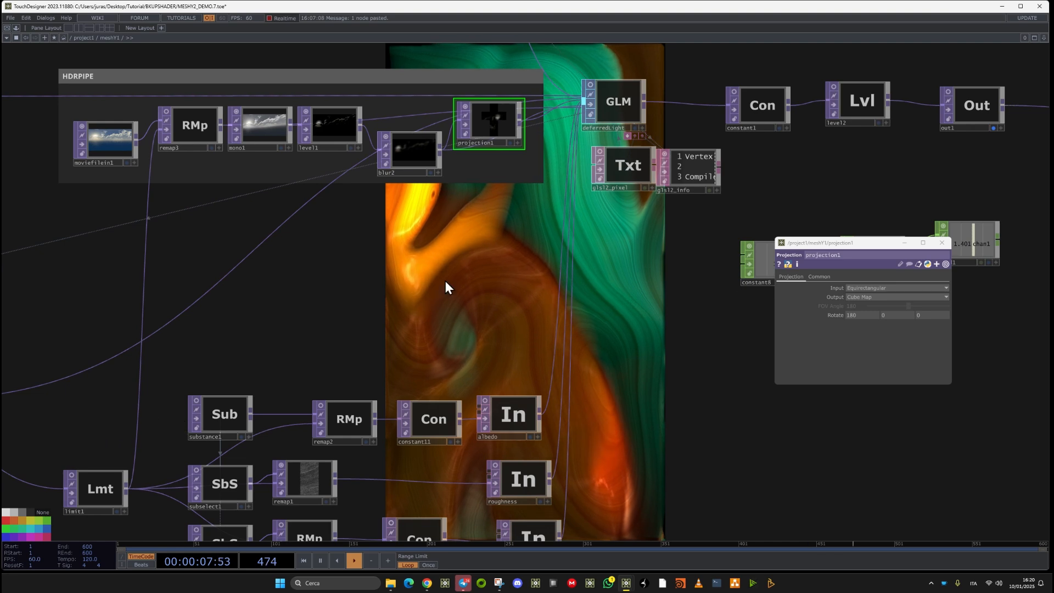
Turn on the node viewer of substance1 in the albedo branch
{"action": "scroll", "coordinate": [167, 392], "scroll_direction": "up", "scroll_amount": 4}
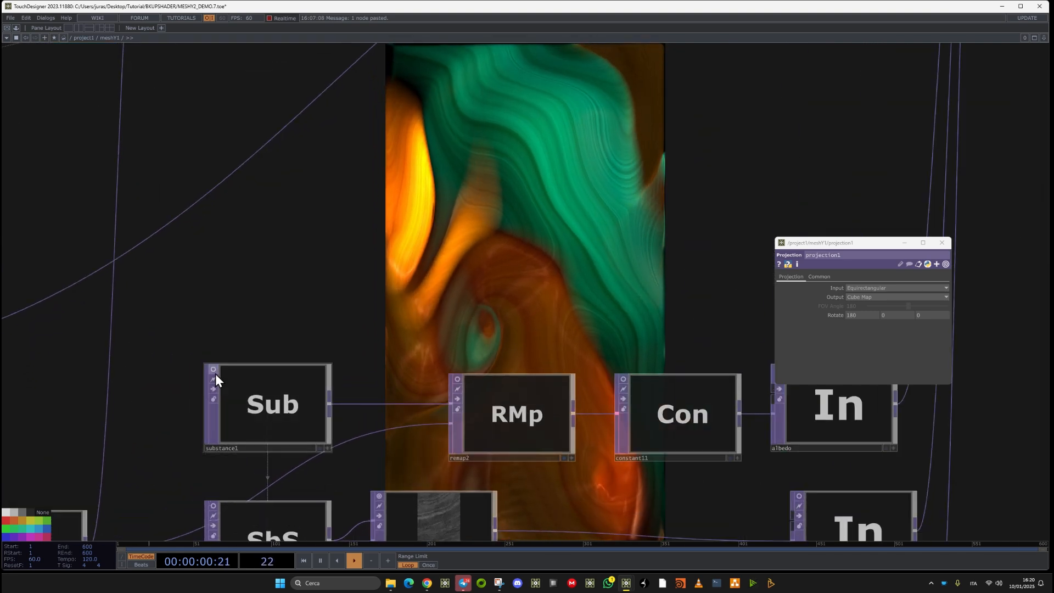
{"action": "left_click", "coordinate": [213, 370]}
{"action": "scroll", "coordinate": [254, 438], "scroll_direction": "up", "scroll_amount": 3}
{"action": "scroll", "coordinate": [275, 417], "scroll_direction": "down", "scroll_amount": 2}
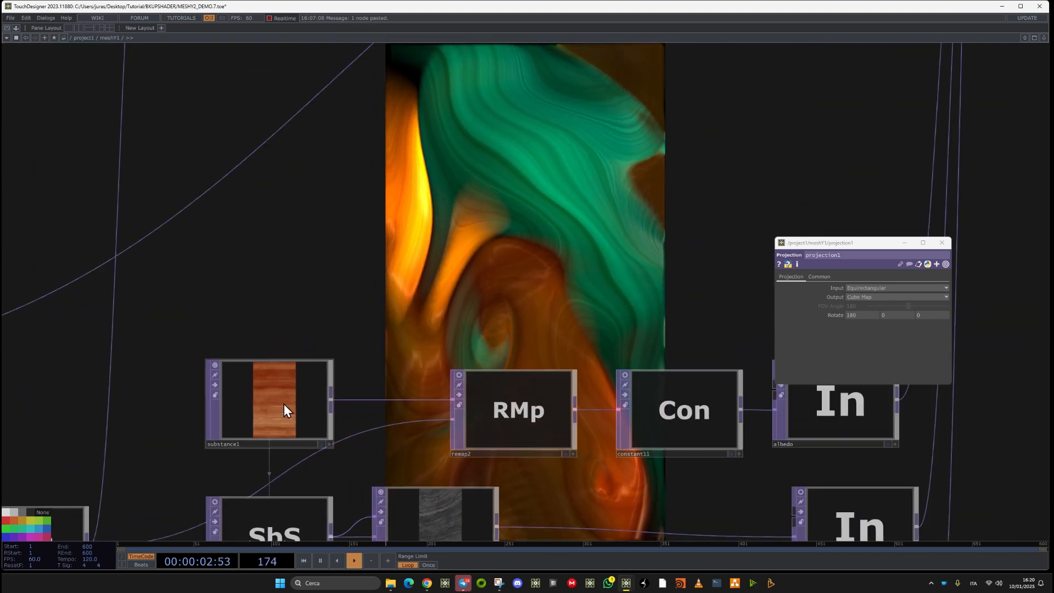
Select substance1, close the projection1 parameter window and show the parameters of substance1
{"action": "left_click", "coordinate": [285, 402]}
{"action": "left_click_drag", "start_coordinate": [675, 259], "coordinate": [522, 267]}
{"action": "scroll", "coordinate": [472, 301], "scroll_direction": "down", "scroll_amount": 1}
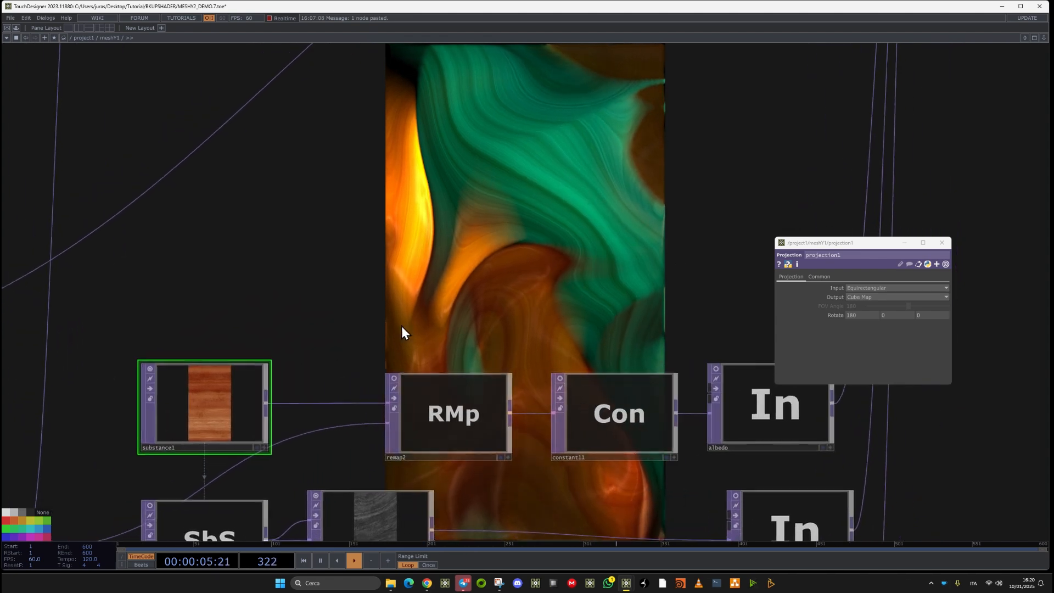
{"action": "scroll", "coordinate": [240, 404], "scroll_direction": "down", "scroll_amount": 3}
{"action": "scroll", "coordinate": [228, 401], "scroll_direction": "up", "scroll_amount": 2}
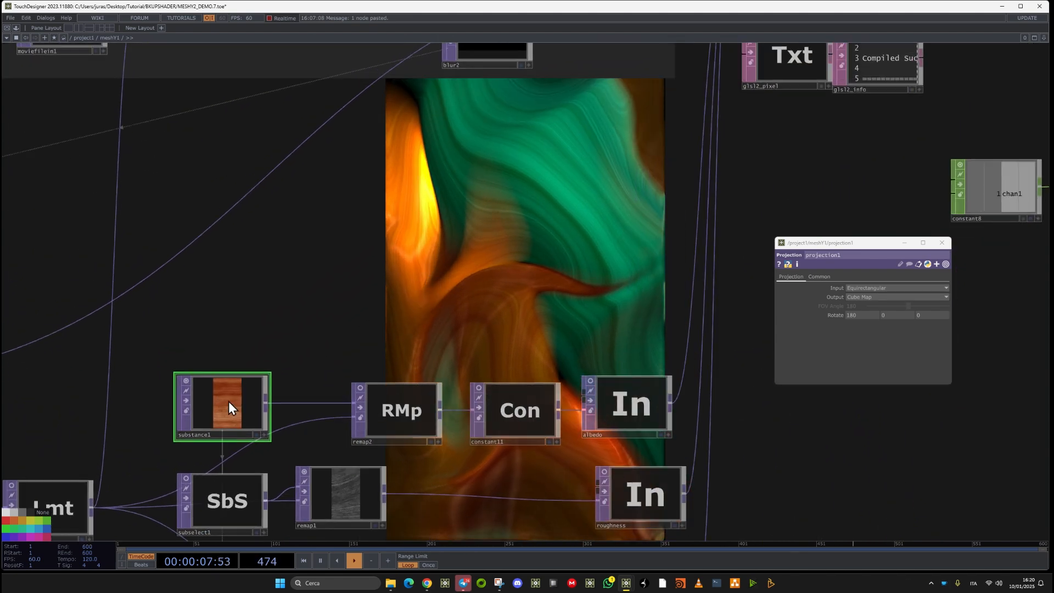
{"action": "left_click", "coordinate": [942, 243]}
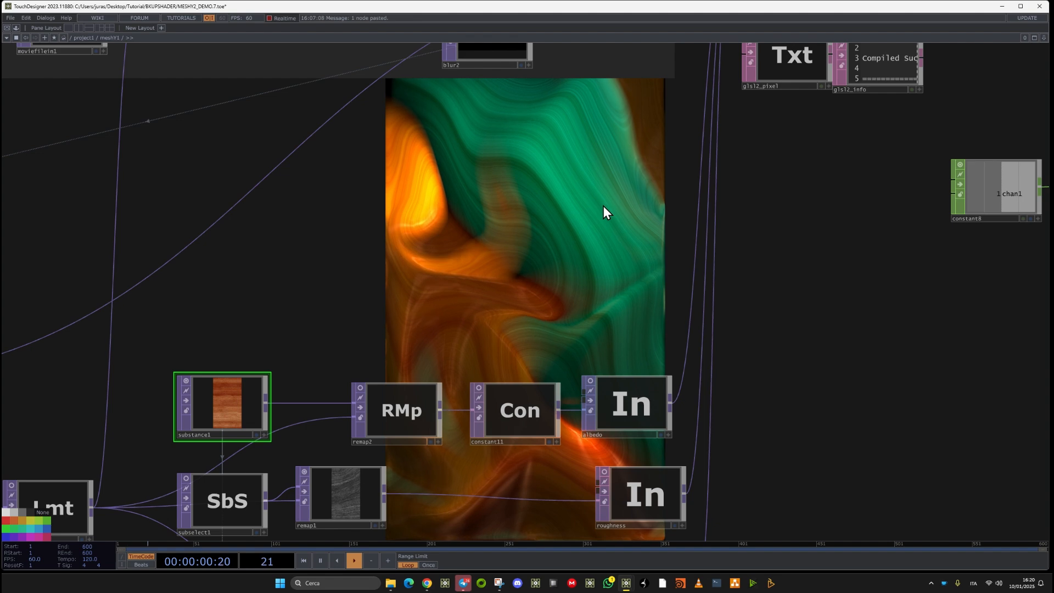
{"action": "key", "text": "p"}
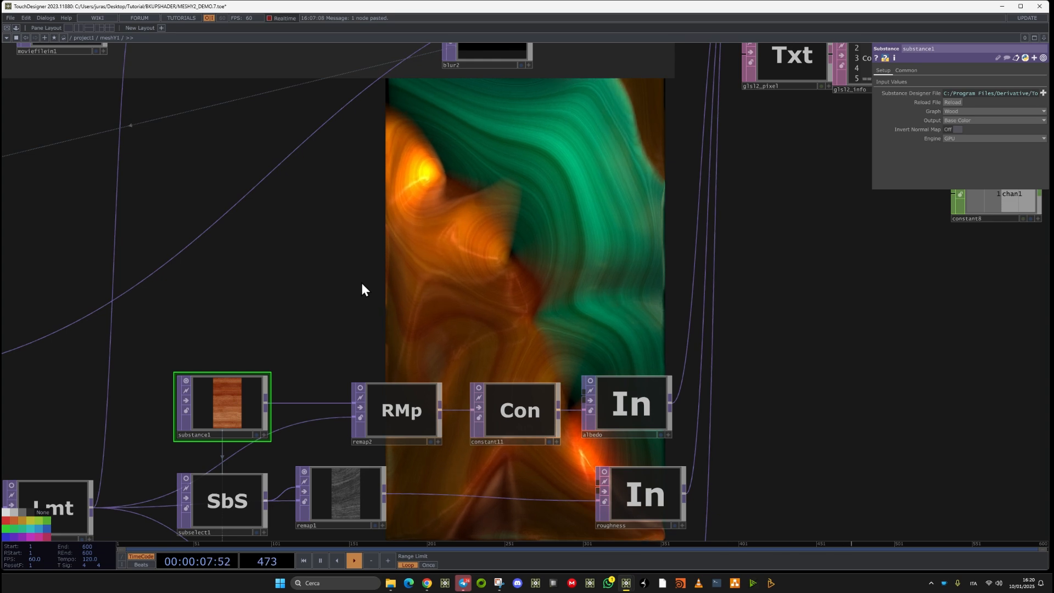
Open the parameters of substance1 in a separate window
{"action": "scroll", "coordinate": [362, 280], "scroll_direction": "down", "scroll_amount": 4}
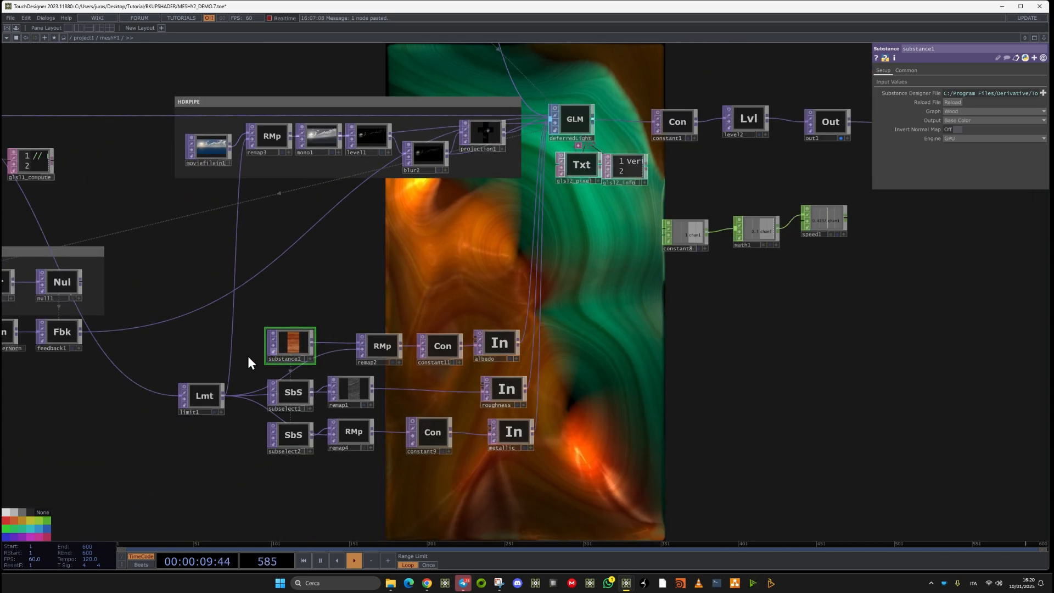
{"action": "right_click", "coordinate": [295, 344]}
{"action": "left_click", "coordinate": [320, 300]}
Try the Psycho graph on substance1 and inspect its effect on the texture branches and the rendered preview
{"action": "left_click", "coordinate": [320, 304]}
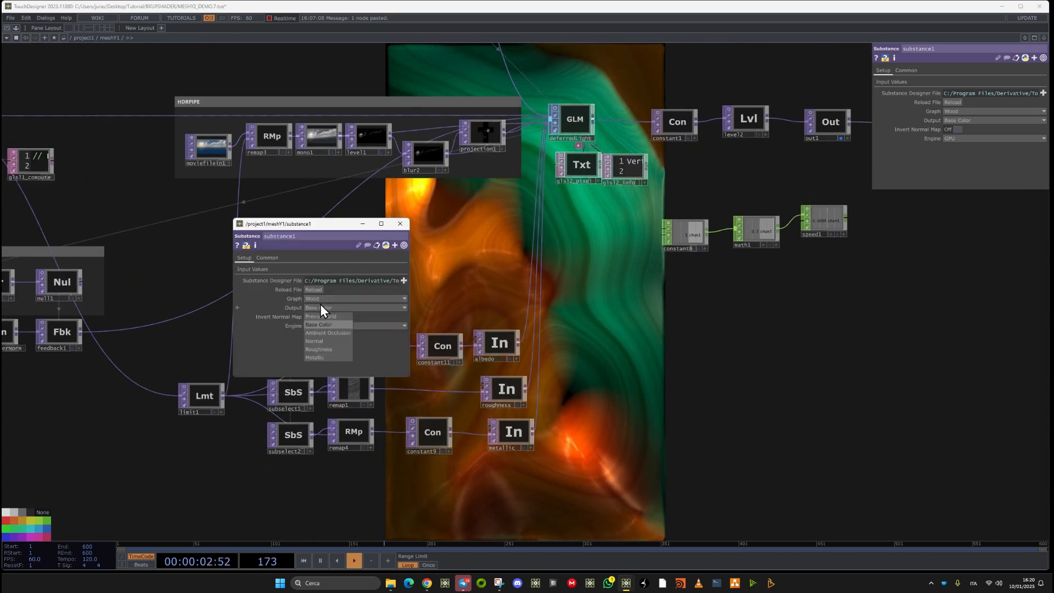
{"action": "left_click", "coordinate": [321, 304]}
{"action": "left_click", "coordinate": [325, 301]}
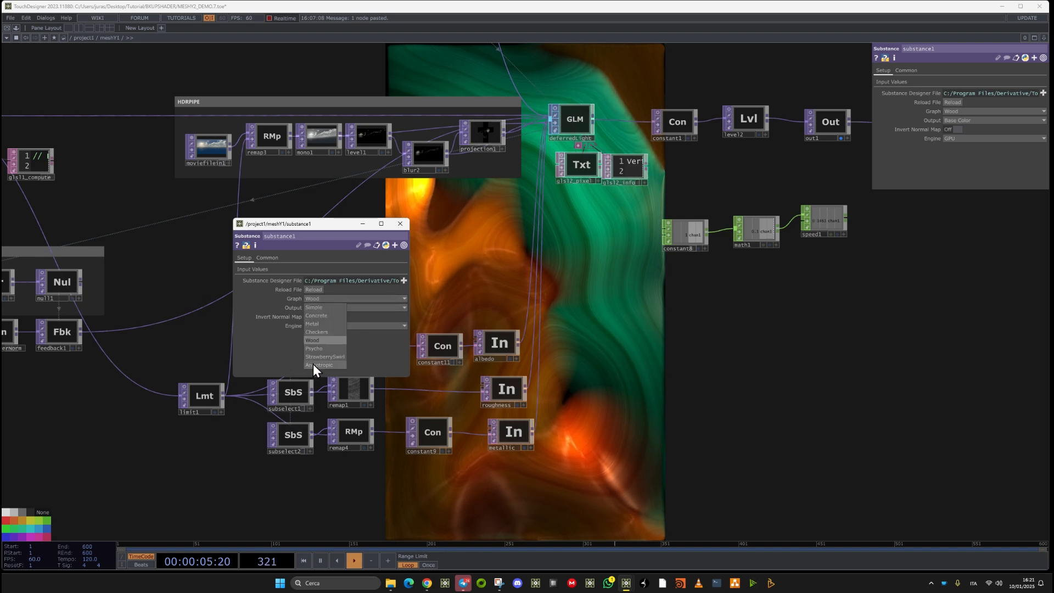
{"action": "left_click", "coordinate": [323, 349]}
{"action": "left_click_drag", "start_coordinate": [615, 318], "coordinate": [492, 459]}
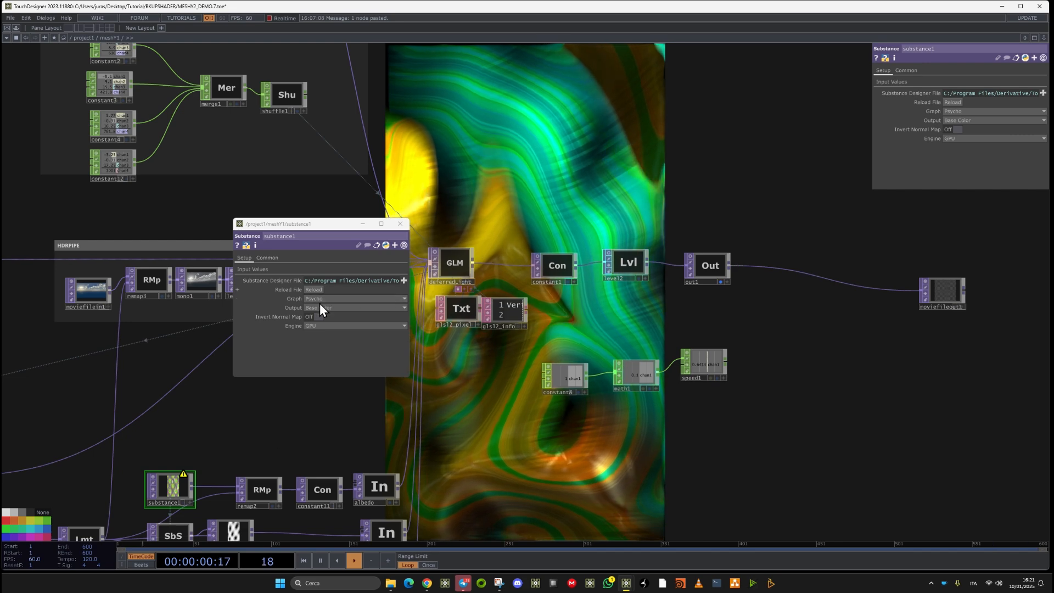
{"action": "left_click_drag", "start_coordinate": [311, 404], "coordinate": [332, 339]}
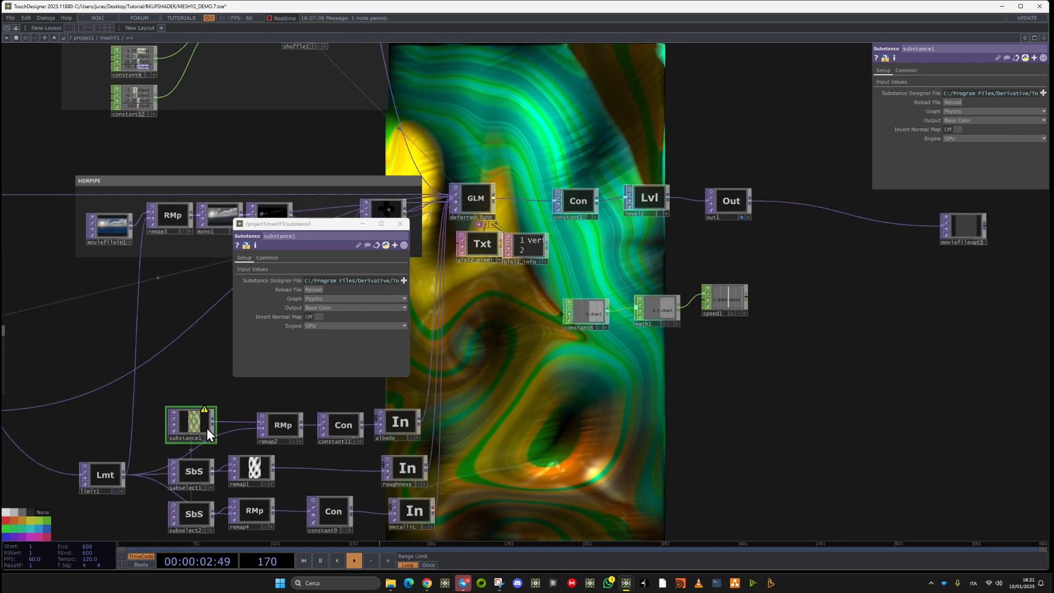
{"action": "scroll", "coordinate": [217, 473], "scroll_direction": "up", "scroll_amount": 4}
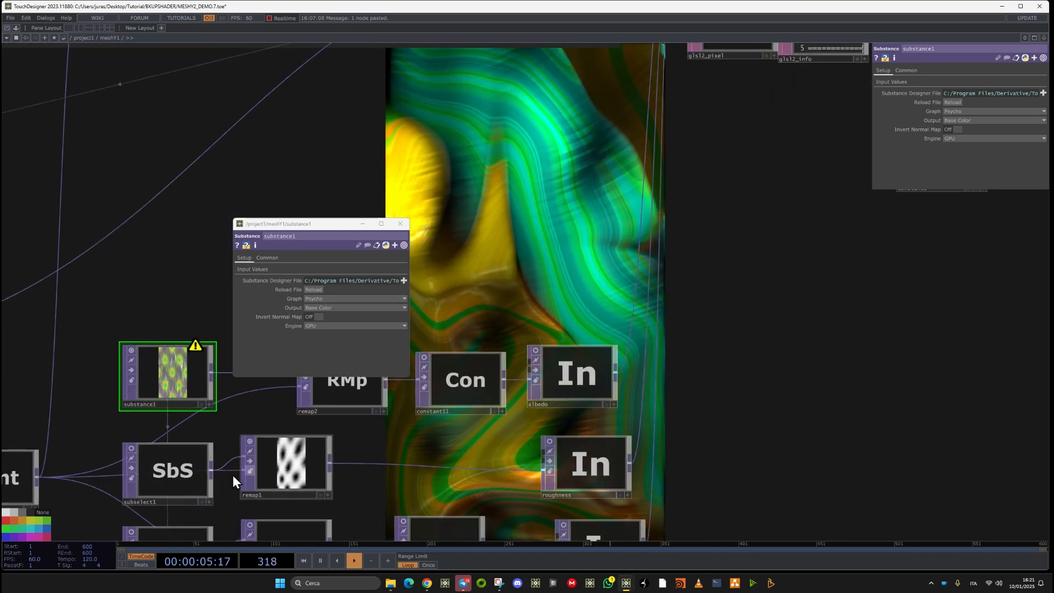
{"action": "scroll", "coordinate": [328, 520], "scroll_direction": "down", "scroll_amount": 2}
{"action": "left_click_drag", "start_coordinate": [604, 277], "coordinate": [397, 336]}
{"action": "left_click_drag", "start_coordinate": [539, 281], "coordinate": [541, 414]}
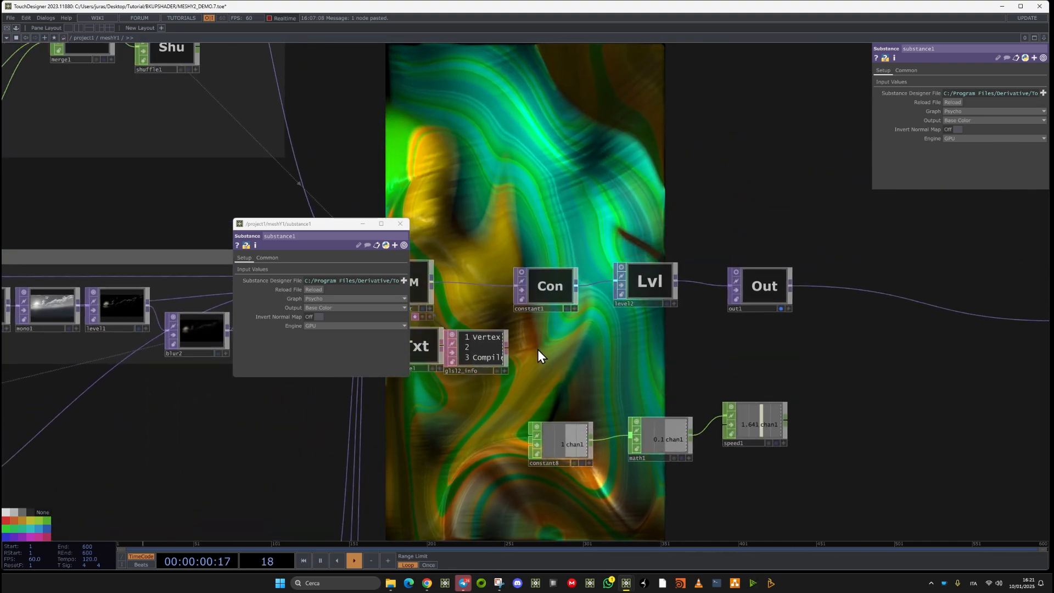
Set the graph of substance1 to Metal and close its separate parameter window
{"action": "left_click", "coordinate": [337, 298]}
{"action": "left_click", "coordinate": [336, 324]}
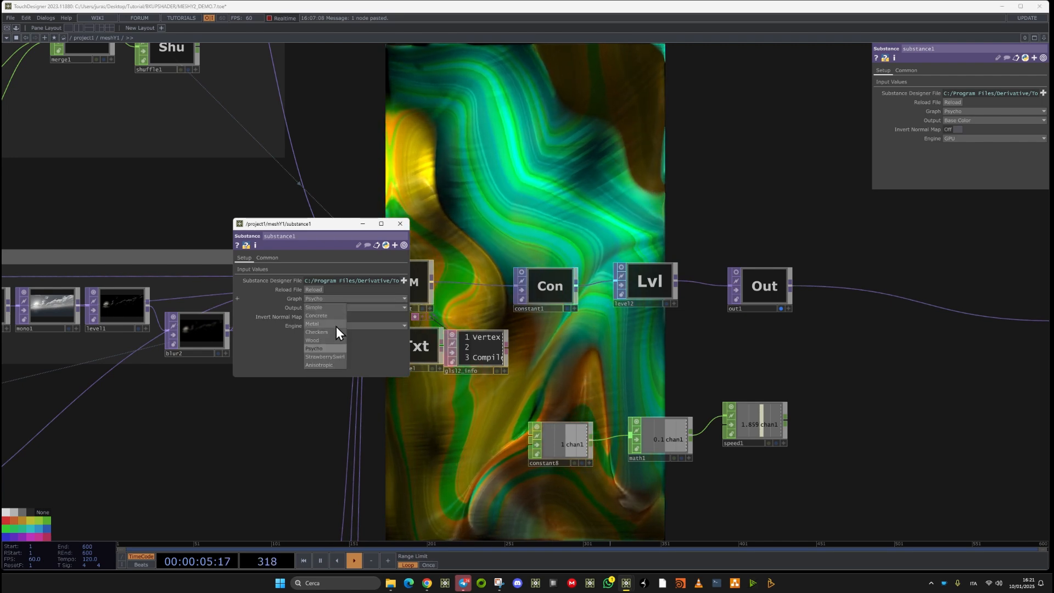
{"action": "left_click_drag", "start_coordinate": [572, 151], "coordinate": [573, 327]}
{"action": "left_click", "coordinate": [396, 224]}
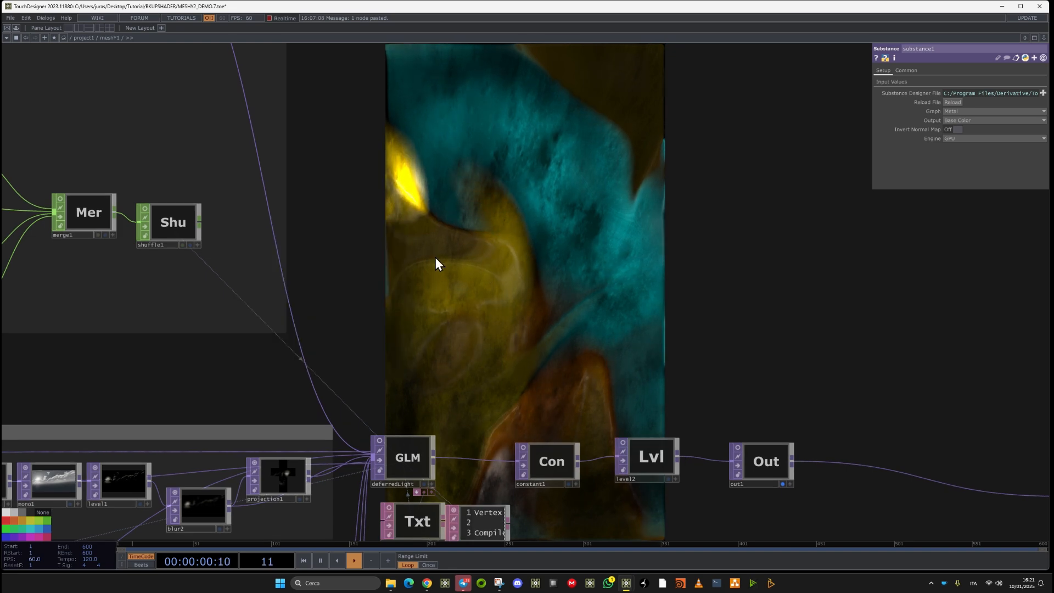
Leave the meshY1 network and enter the meshY6 component fed by torus1
{"action": "key", "text": "u"}
{"action": "left_click_drag", "start_coordinate": [467, 277], "coordinate": [364, 146]}
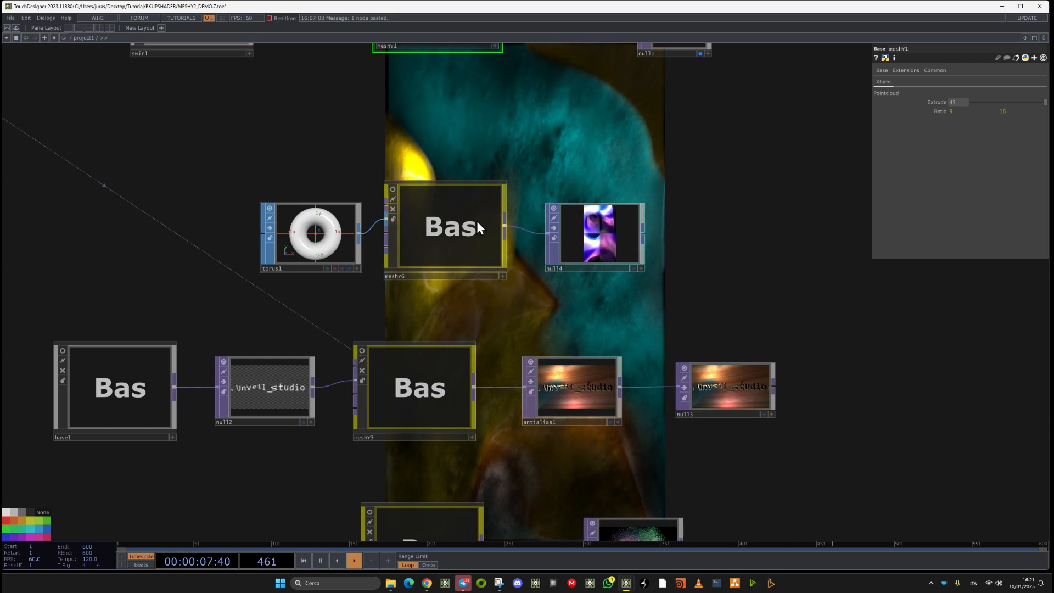
{"action": "left_click", "coordinate": [420, 238]}
{"action": "double_click", "coordinate": [420, 238]}
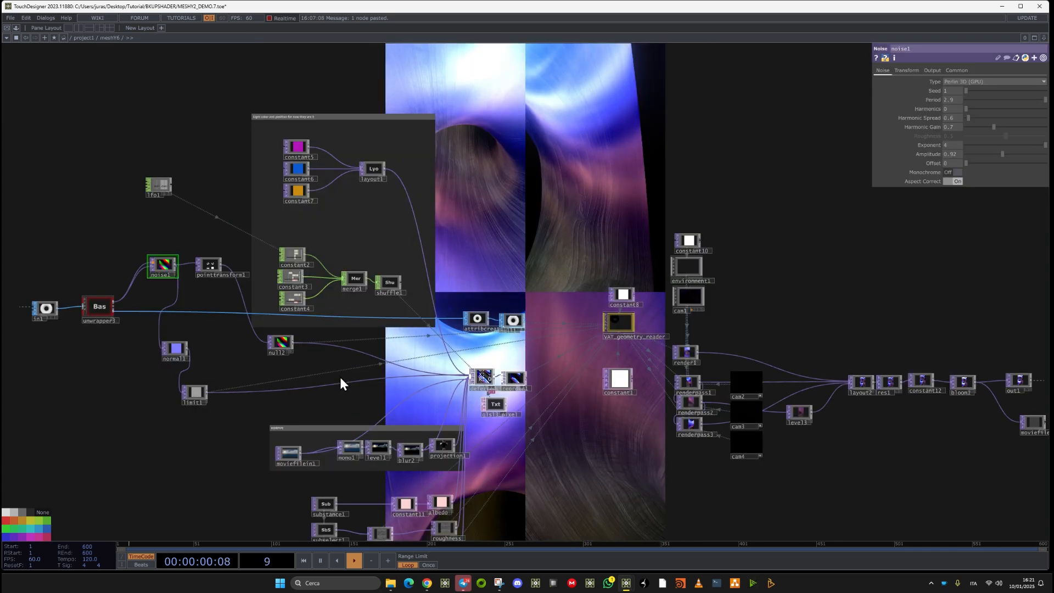
Examine the meshY6 network from the unwrapped torus input and noise to the render passes, and show the VAT_geometry_reader parameters
{"action": "left_click_drag", "start_coordinate": [329, 395], "coordinate": [361, 283]}
{"action": "scroll", "coordinate": [90, 140], "scroll_direction": "up", "scroll_amount": 5}
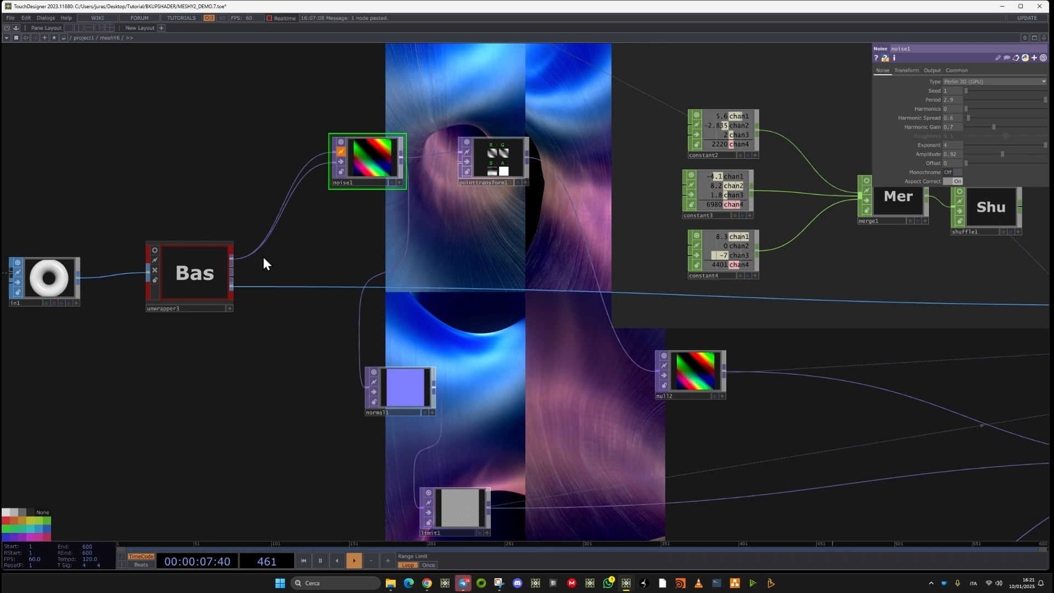
{"action": "scroll", "coordinate": [201, 309], "scroll_direction": "up", "scroll_amount": 3}
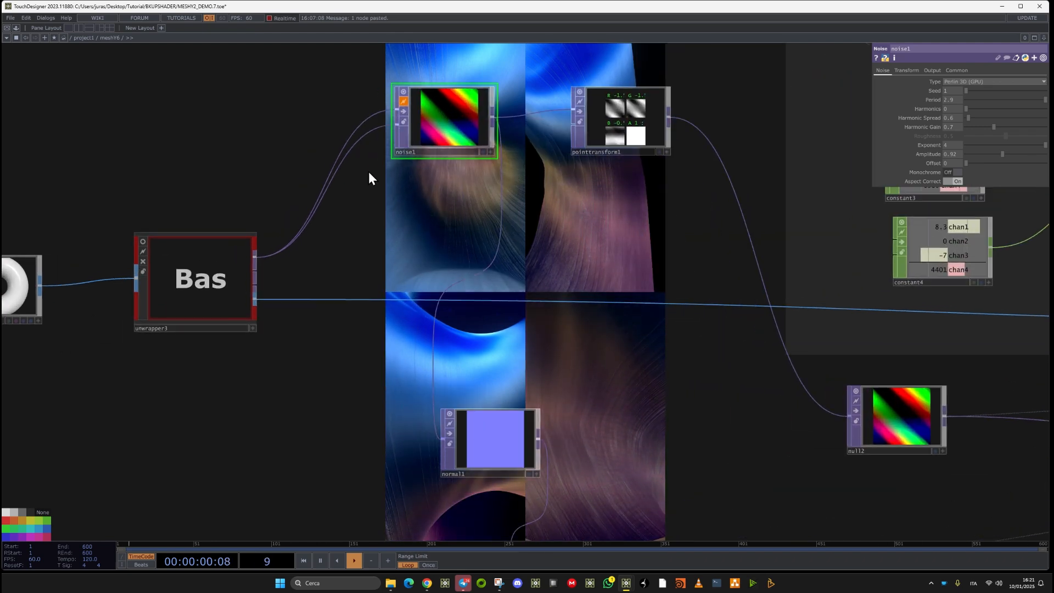
{"action": "left_click_drag", "start_coordinate": [130, 453], "coordinate": [172, 403]}
{"action": "scroll", "coordinate": [187, 395], "scroll_direction": "down", "scroll_amount": 2}
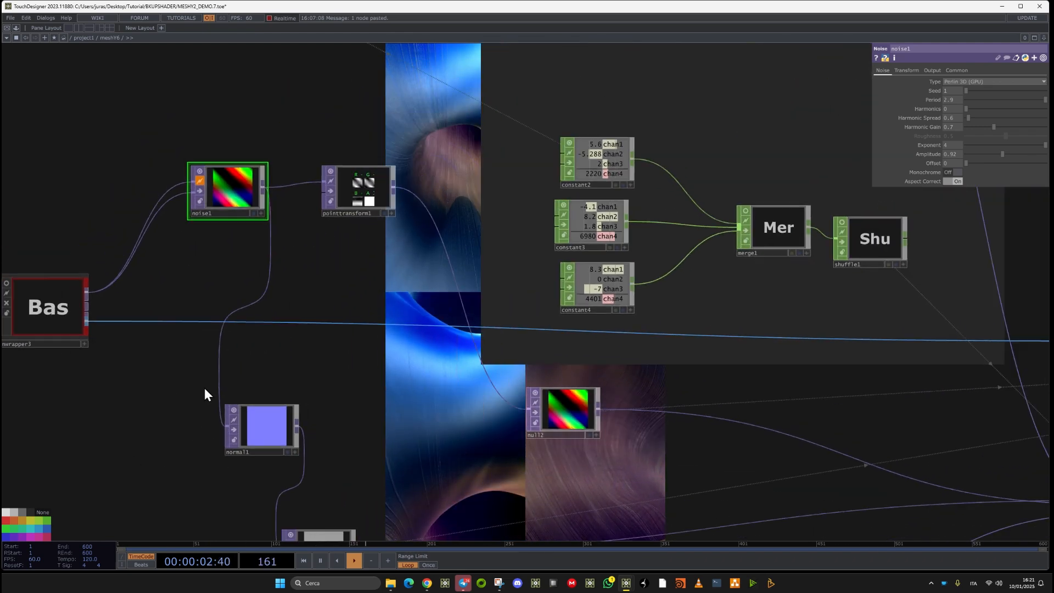
{"action": "scroll", "coordinate": [397, 377], "scroll_direction": "down", "scroll_amount": 5}
{"action": "left_click_drag", "start_coordinate": [632, 291], "coordinate": [449, 222]}
{"action": "scroll", "coordinate": [587, 299], "scroll_direction": "up", "scroll_amount": 1}
{"action": "scroll", "coordinate": [588, 301], "scroll_direction": "up", "scroll_amount": 2}
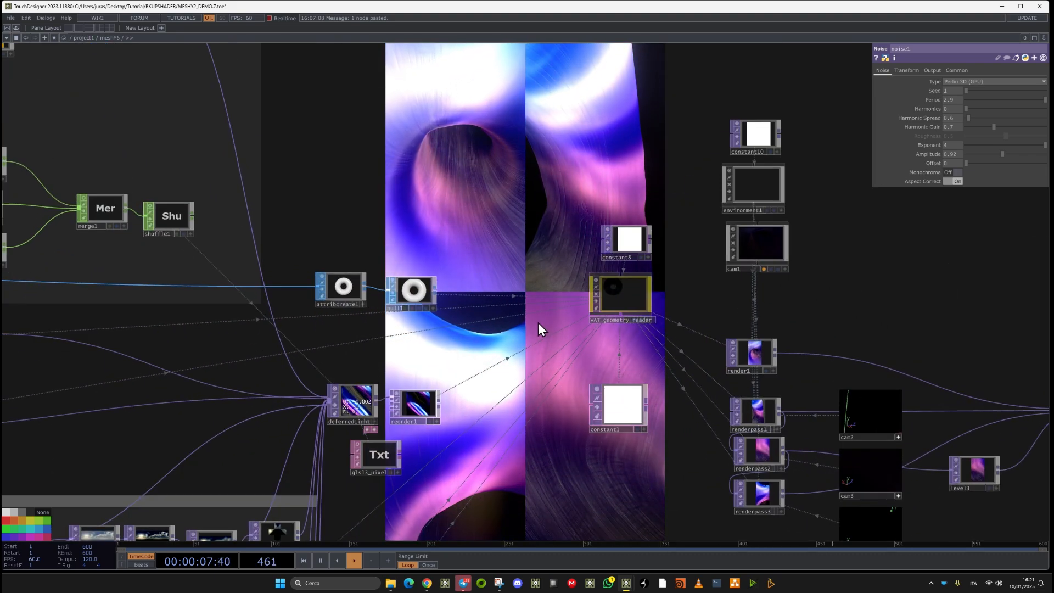
{"action": "scroll", "coordinate": [589, 248], "scroll_direction": "down", "scroll_amount": 3}
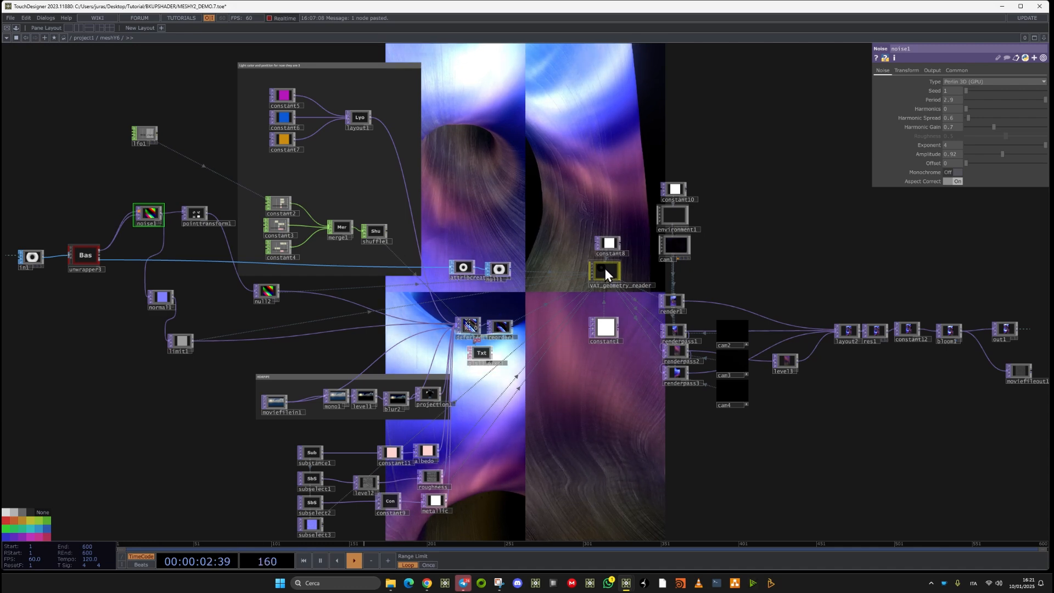
{"action": "left_click", "coordinate": [605, 269]}
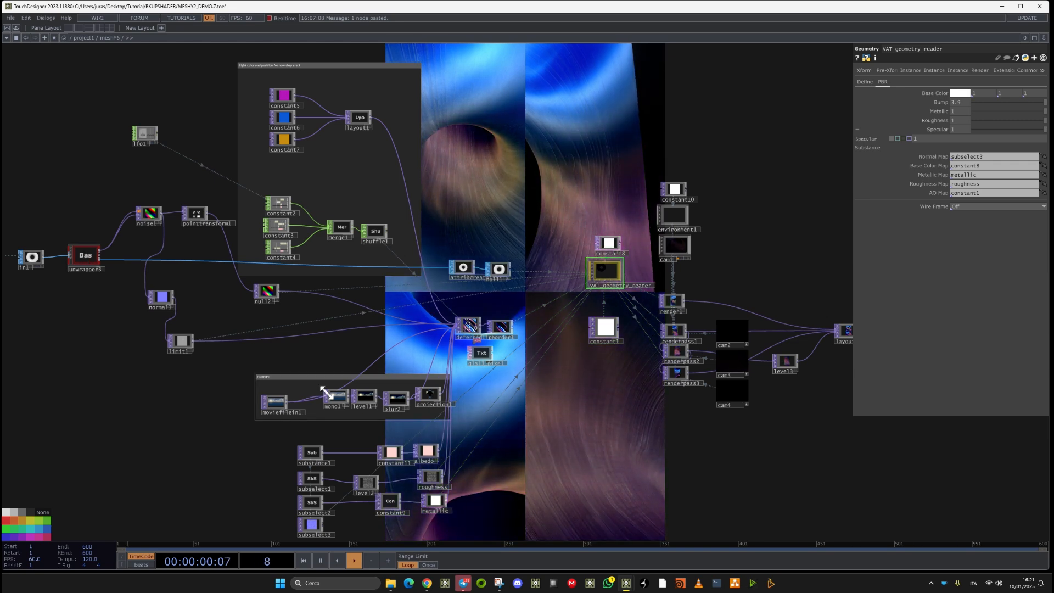
Inspect meshY6's deferredLight output, geometry reader and render passes, and return to the project level
{"action": "scroll", "coordinate": [426, 270], "scroll_direction": "up", "scroll_amount": 5}
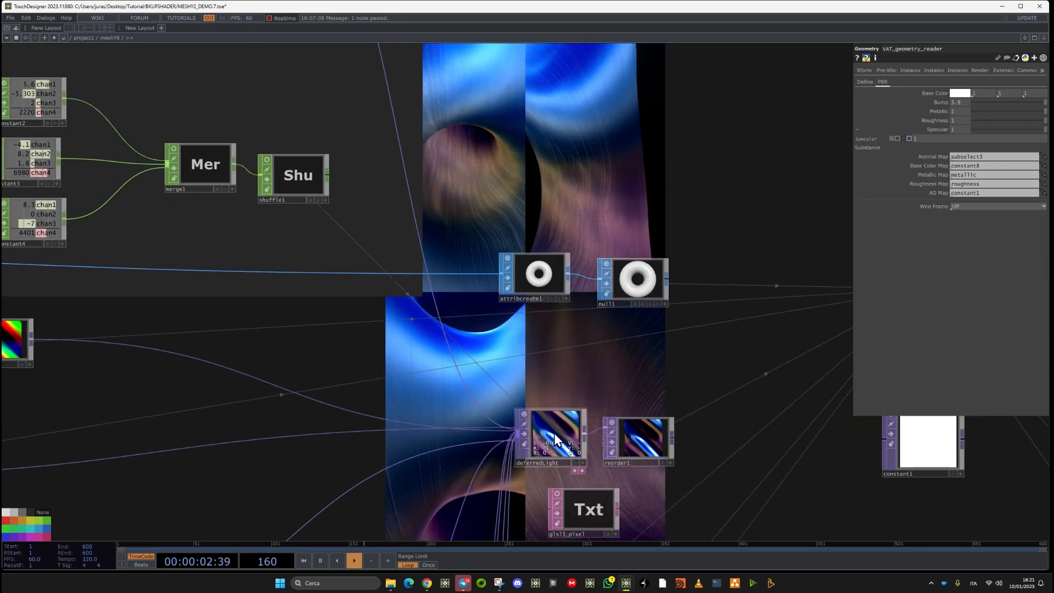
{"action": "scroll", "coordinate": [535, 436], "scroll_direction": "up", "scroll_amount": 5}
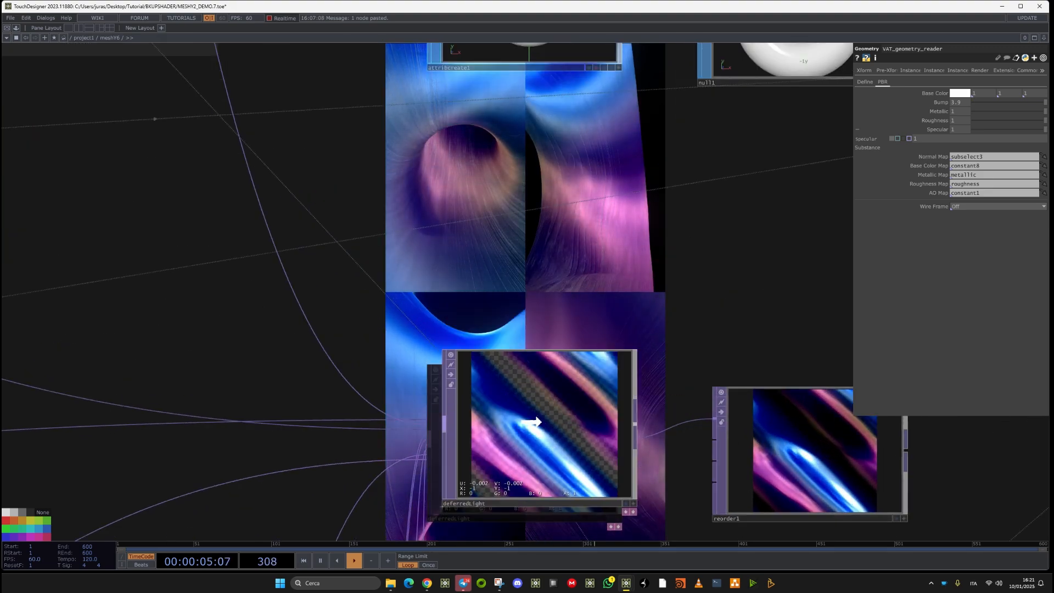
{"action": "scroll", "coordinate": [543, 446], "scroll_direction": "down", "scroll_amount": 6}
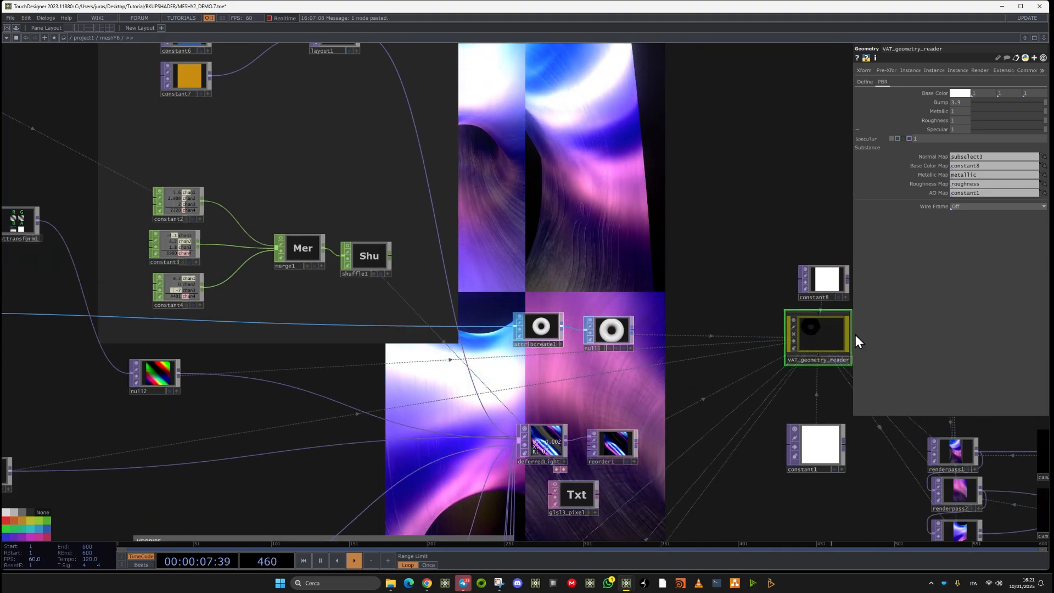
{"action": "left_click_drag", "start_coordinate": [629, 225], "coordinate": [425, 216]}
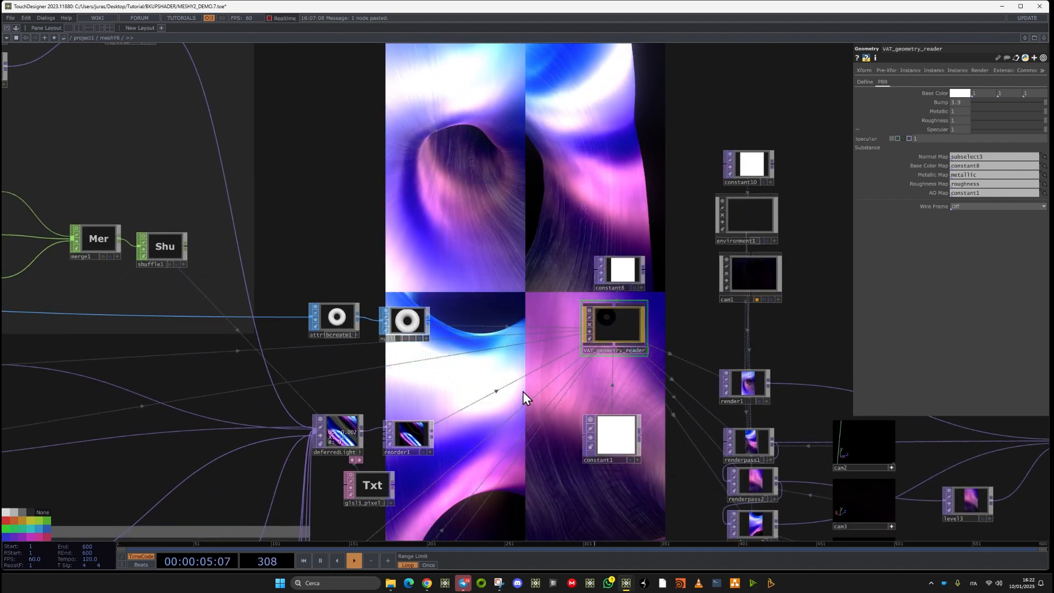
{"action": "scroll", "coordinate": [513, 365], "scroll_direction": "down", "scroll_amount": 5}
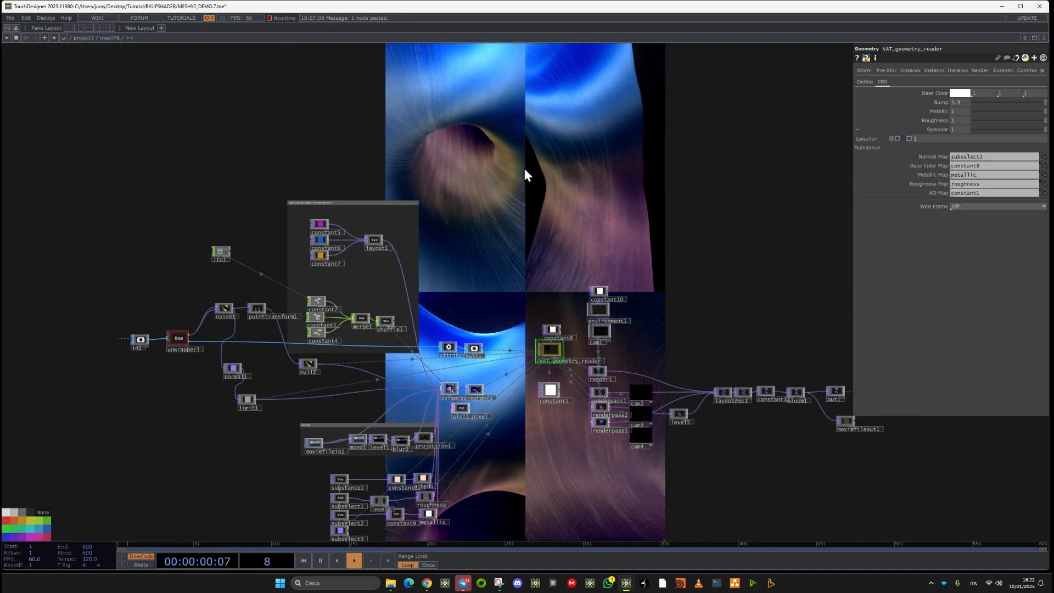
{"action": "key", "text": "u"}
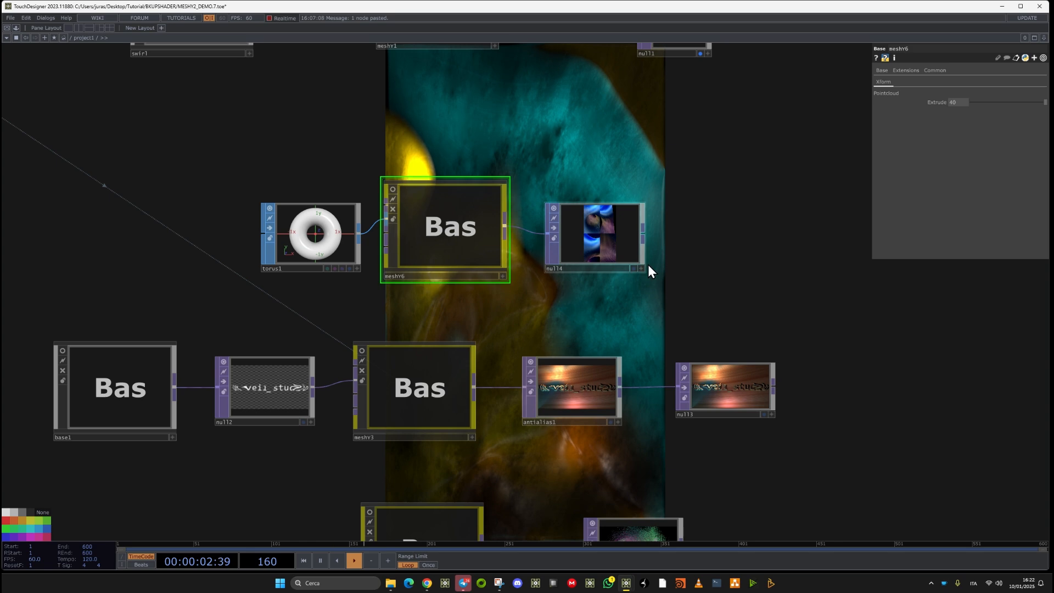
Turn off the background display of null1 and show null3 of the meshY3 branch as the background instead
{"action": "left_click_drag", "start_coordinate": [514, 296], "coordinate": [208, 390]}
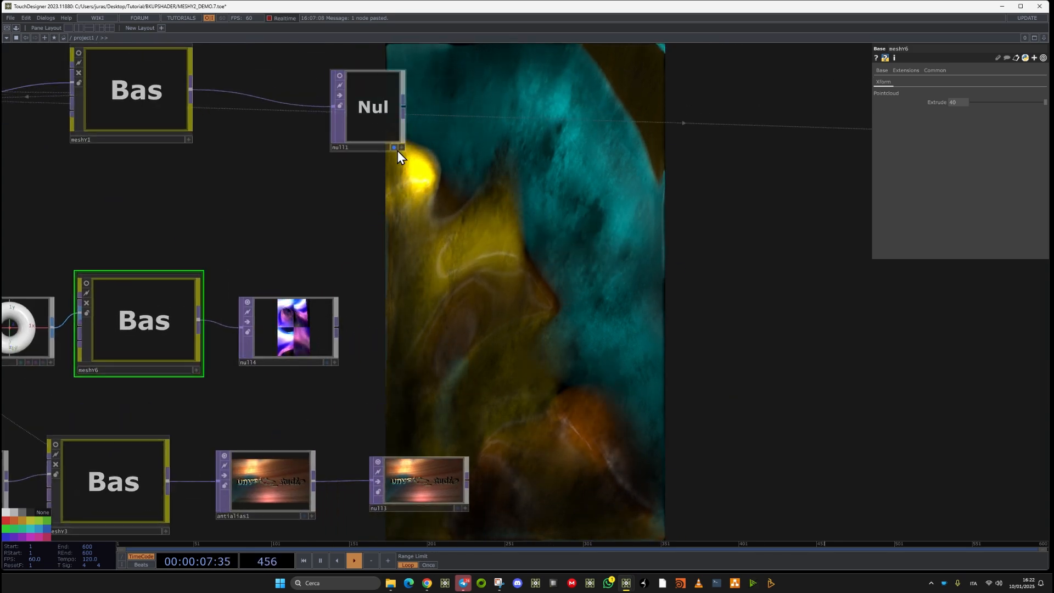
{"action": "left_click", "coordinate": [252, 302]}
{"action": "left_click_drag", "start_coordinate": [583, 215], "coordinate": [711, 11]}
{"action": "scroll", "coordinate": [573, 282], "scroll_direction": "up", "scroll_amount": 3}
{"action": "left_click_drag", "start_coordinate": [443, 361], "coordinate": [497, 339]}
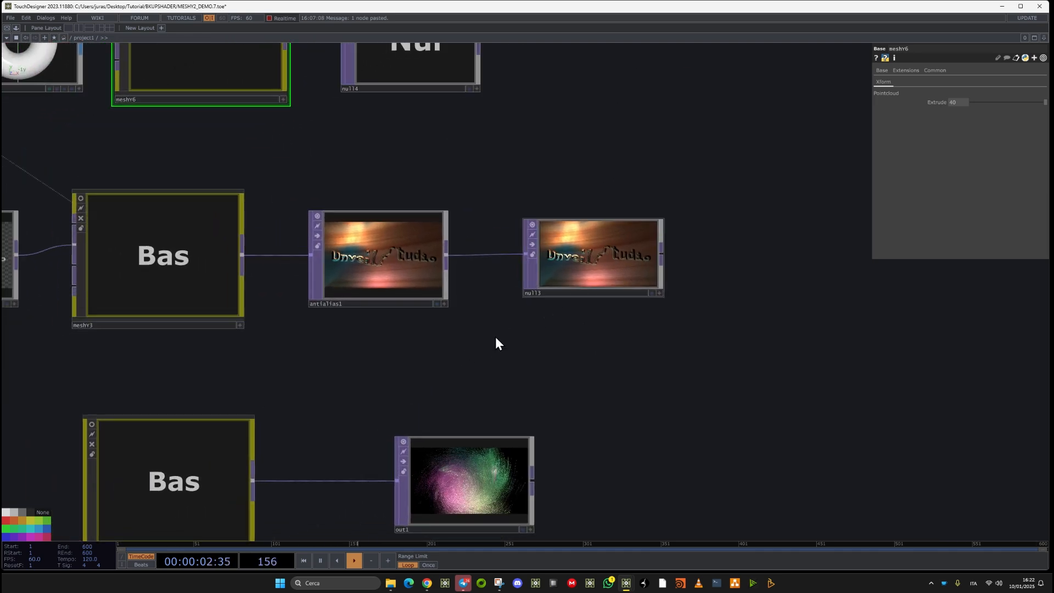
{"action": "left_click_drag", "start_coordinate": [592, 358], "coordinate": [656, 368]}
{"action": "left_click", "coordinate": [916, 275]}
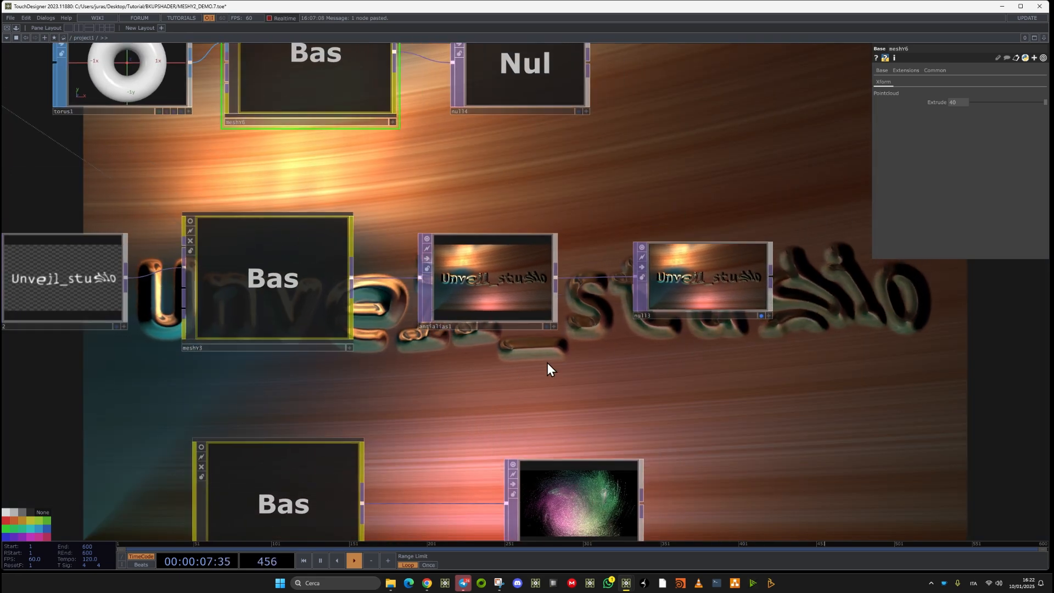
Move null3 farther away from antialias1 along the meshY3 branch
{"action": "left_click_drag", "start_coordinate": [687, 274], "coordinate": [807, 277]}
{"action": "key", "text": "Tab"}
{"action": "left_click", "coordinate": [377, 406]}
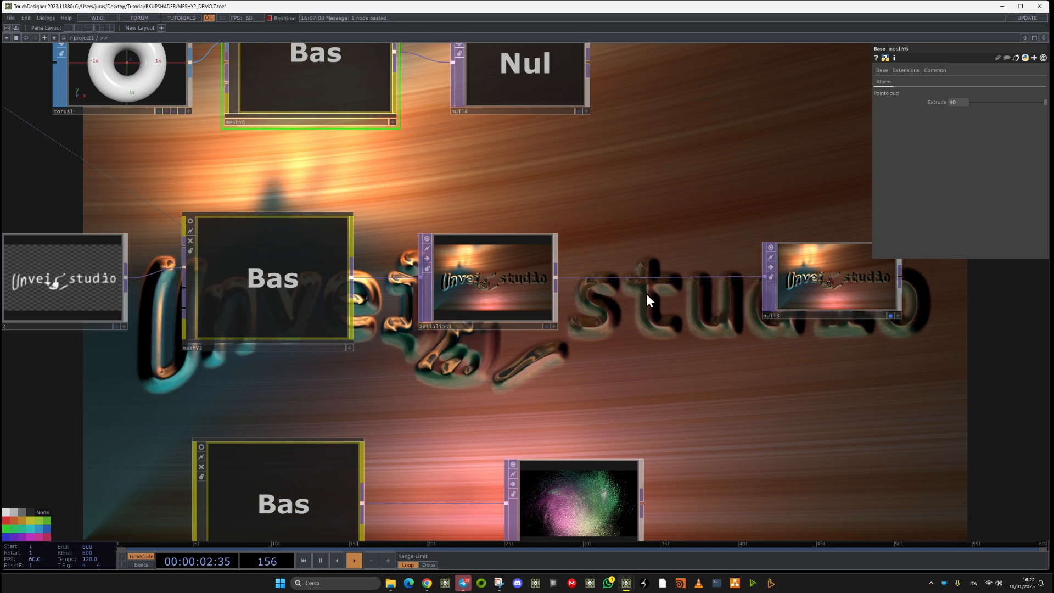
Examine the project-level component chains and the null2 text input feeding meshY3 against the background render
{"action": "left_click_drag", "start_coordinate": [584, 313], "coordinate": [305, 454]}
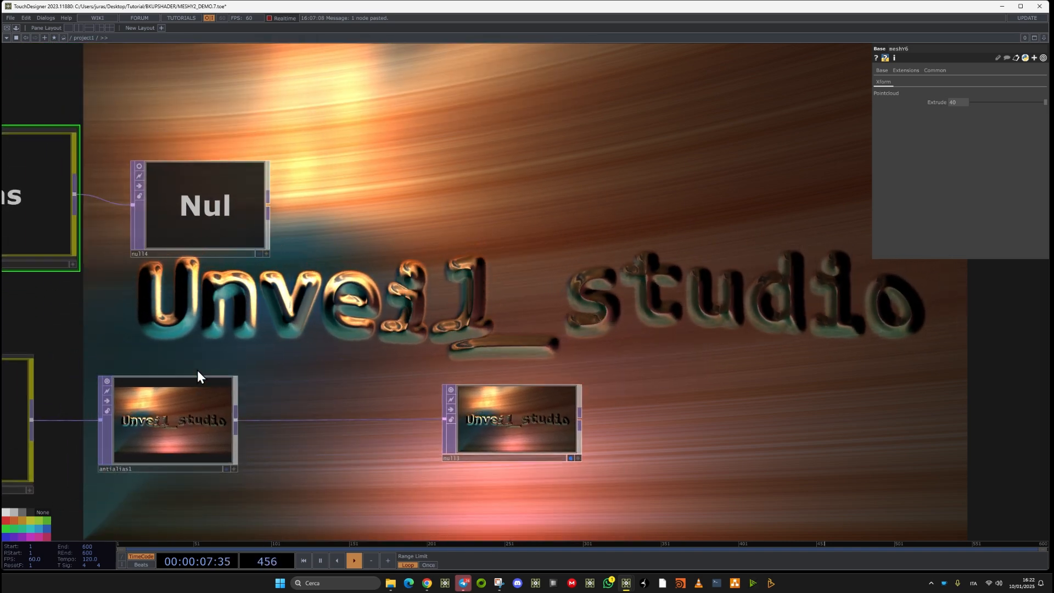
{"action": "left_click_drag", "start_coordinate": [392, 266], "coordinate": [682, 166]}
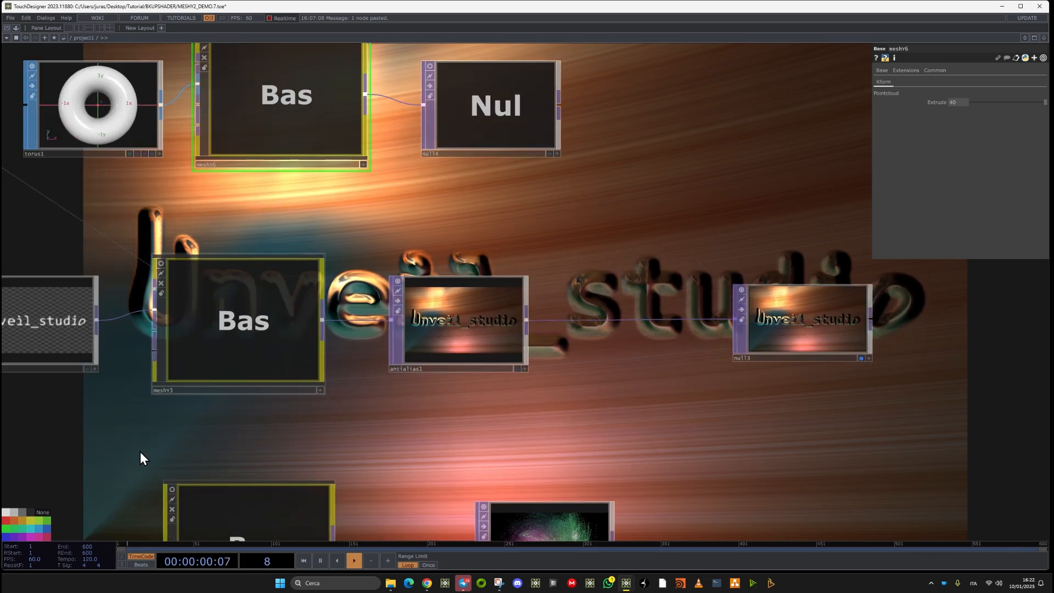
{"action": "left_click_drag", "start_coordinate": [133, 445], "coordinate": [405, 435]}
{"action": "scroll", "coordinate": [440, 333], "scroll_direction": "down", "scroll_amount": 5}
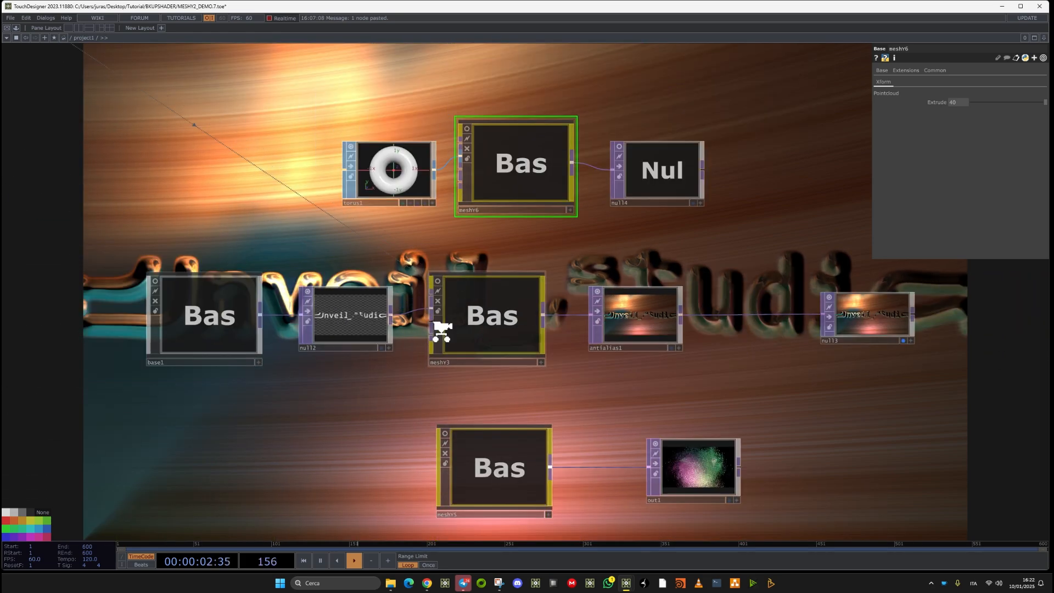
{"action": "left_click_drag", "start_coordinate": [385, 177], "coordinate": [249, 466]}
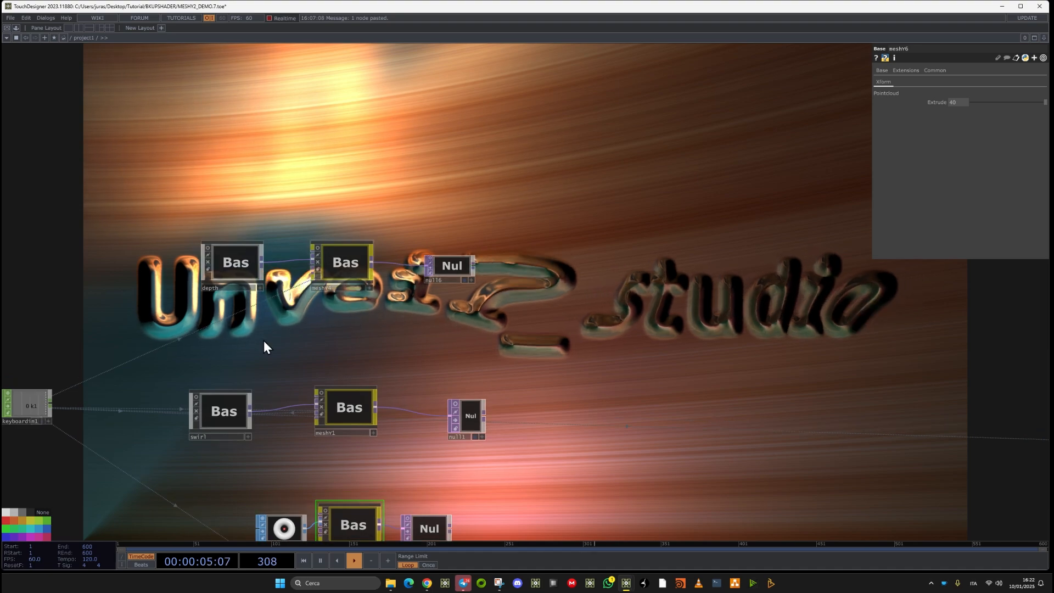
{"action": "left_click_drag", "start_coordinate": [344, 366], "coordinate": [482, 52]}
{"action": "scroll", "coordinate": [358, 274], "scroll_direction": "up", "scroll_amount": 5}
{"action": "scroll", "coordinate": [490, 384], "scroll_direction": "up", "scroll_amount": 3}
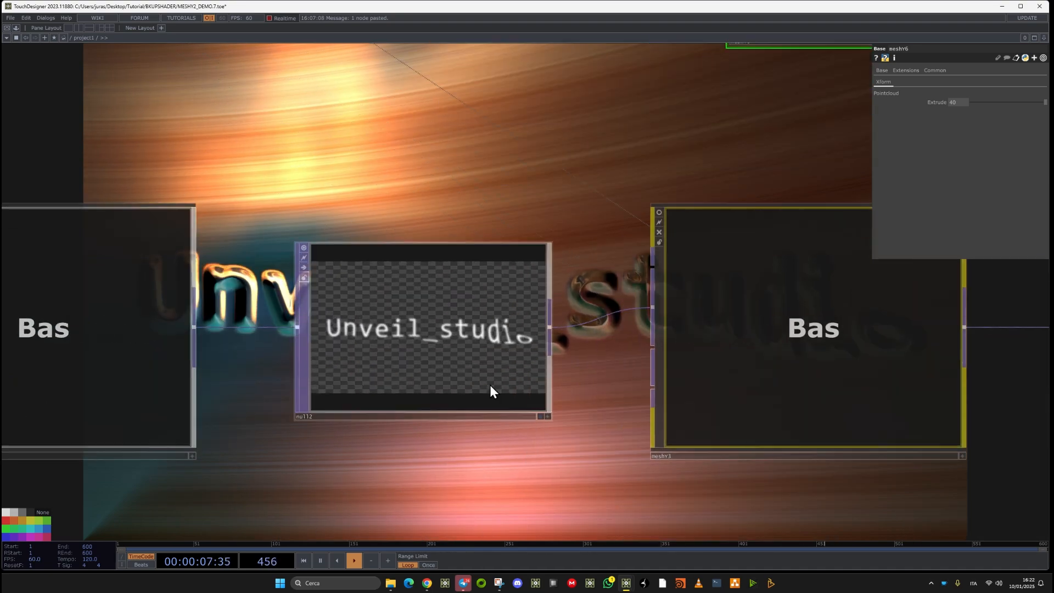
{"action": "scroll", "coordinate": [490, 381], "scroll_direction": "down", "scroll_amount": 6}
{"action": "left_click_drag", "start_coordinate": [758, 301], "coordinate": [572, 344]}
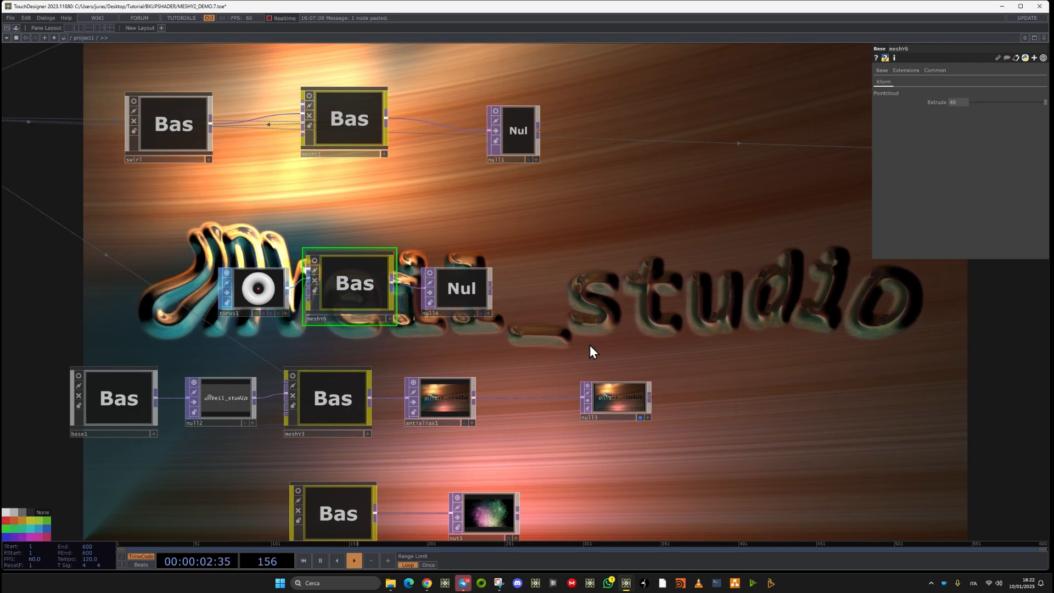
Enter meshY3, examine its network from the extrude and normals stages to deferredLight, and return to the project level
{"action": "double_click", "coordinate": [355, 413]}
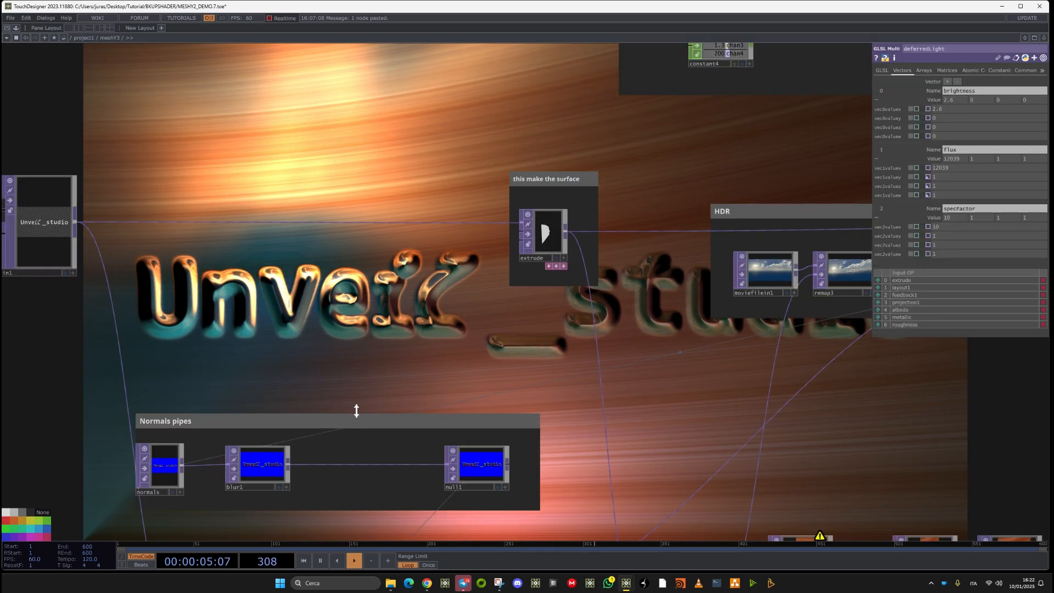
{"action": "left_click_drag", "start_coordinate": [445, 360], "coordinate": [200, 362]}
{"action": "scroll", "coordinate": [120, 339], "scroll_direction": "down", "scroll_amount": 4}
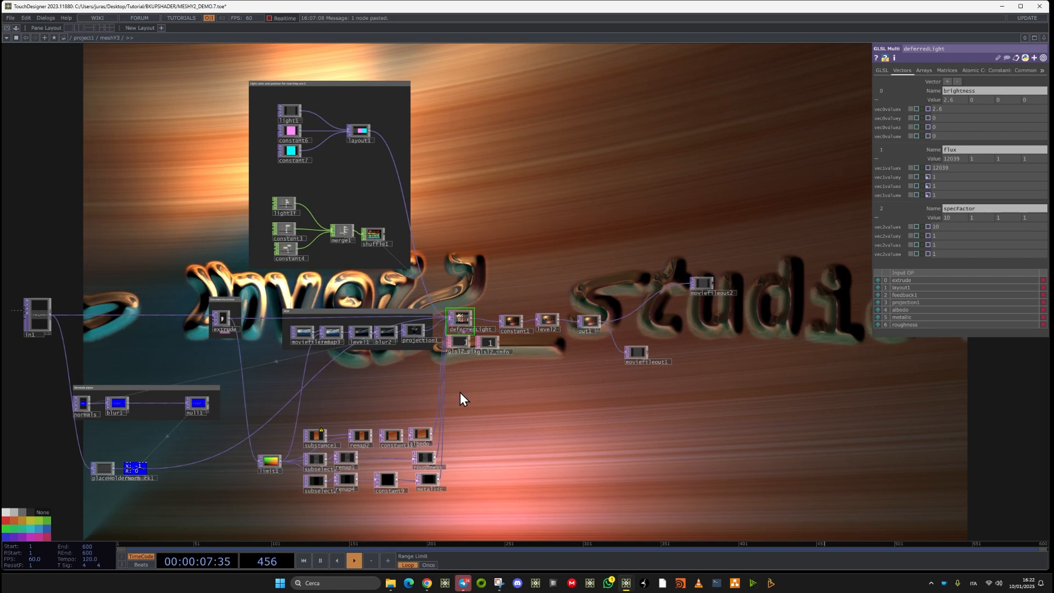
{"action": "key", "text": "u"}
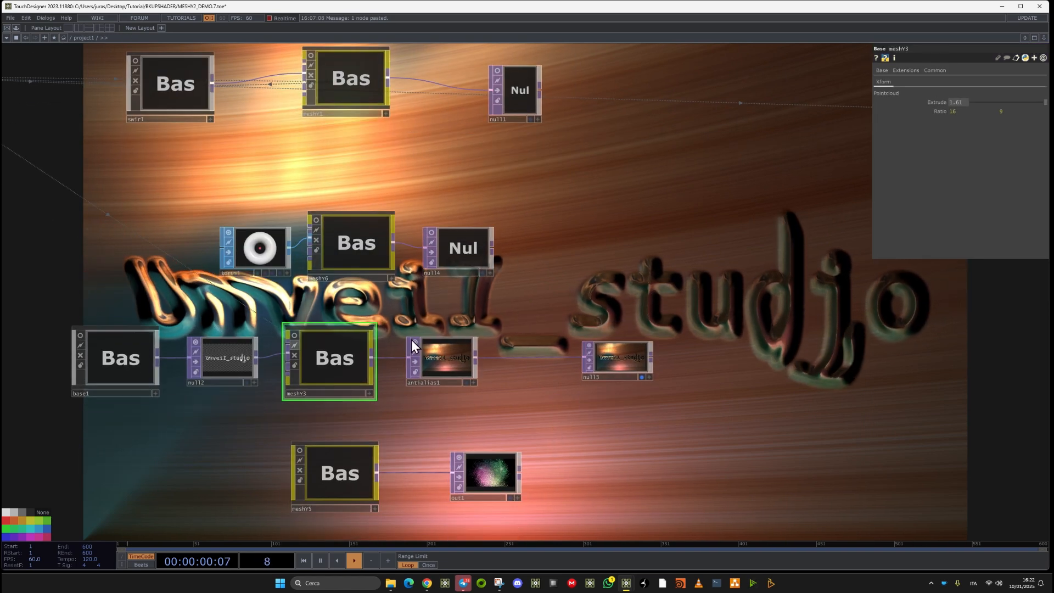
{"action": "key", "text": "Tab"}
{"action": "type", "text": "th"}
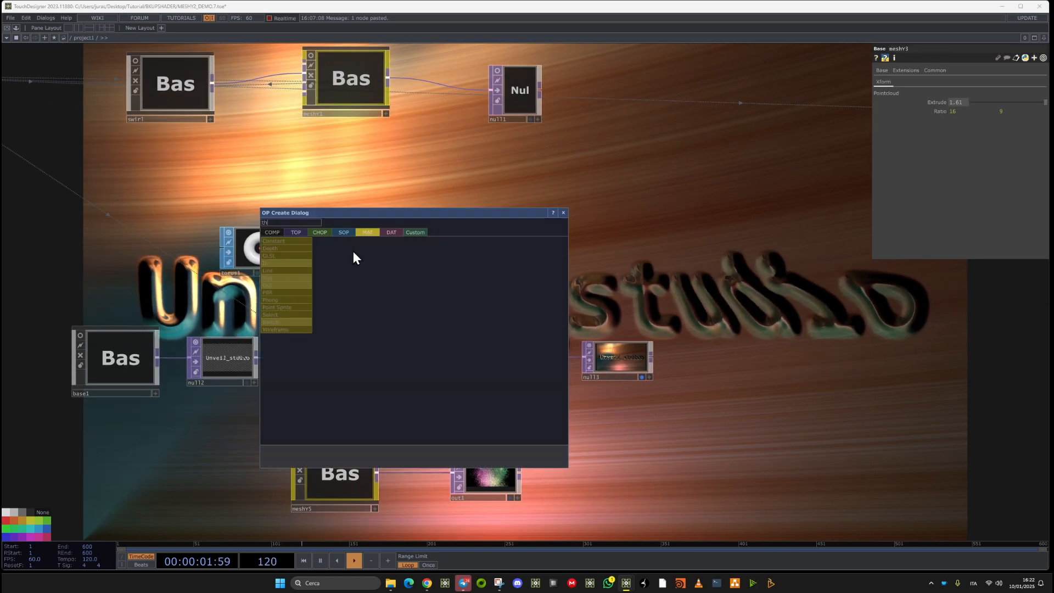
{"action": "left_click", "coordinate": [291, 232]}
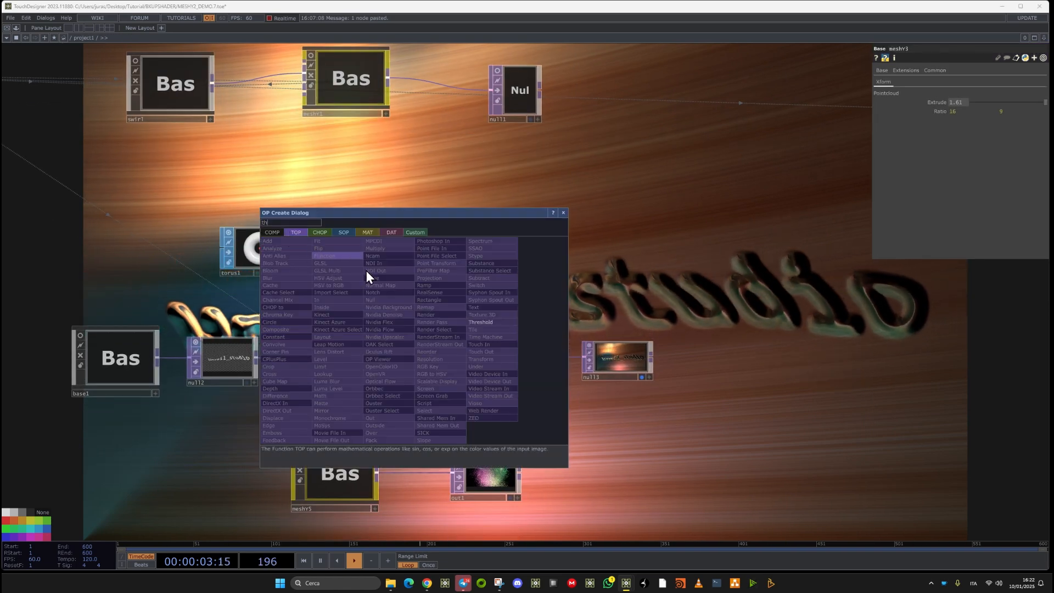
{"action": "left_click", "coordinate": [488, 323]}
{"action": "left_click", "coordinate": [501, 412]}
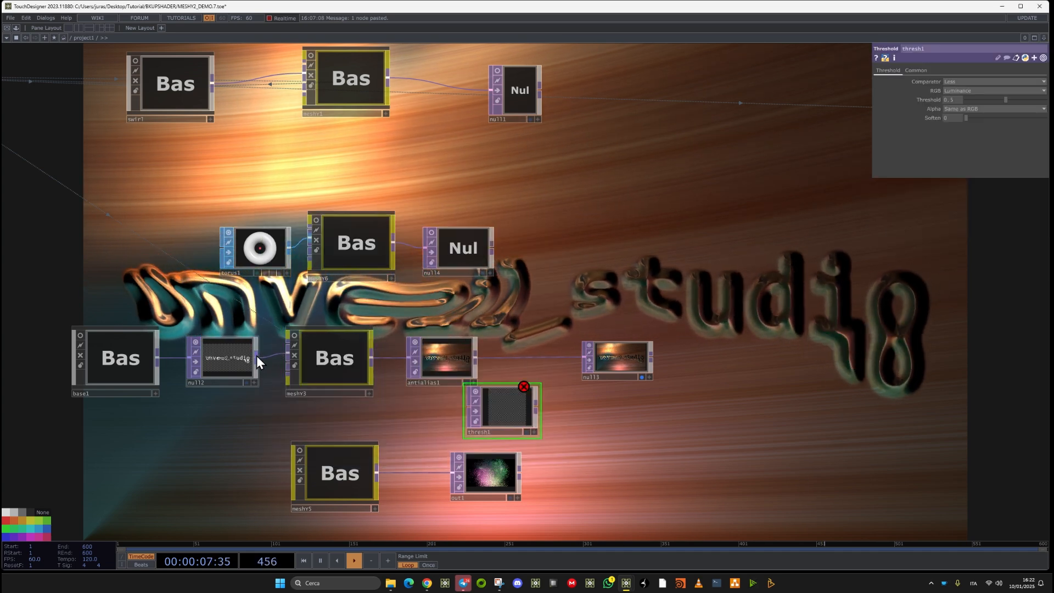
{"action": "key", "text": "Delete"}
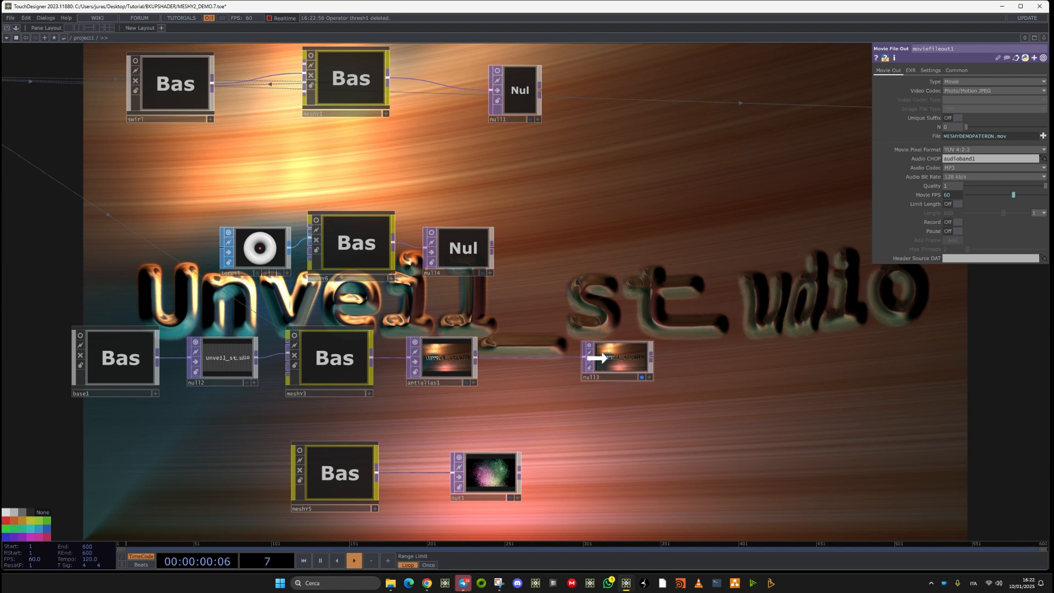
Move null3 aside and insert a Reorder TOP on the wire between antialias1 and null3
{"action": "left_click_drag", "start_coordinate": [585, 365], "coordinate": [617, 355]}
{"action": "right_click", "coordinate": [571, 348]}
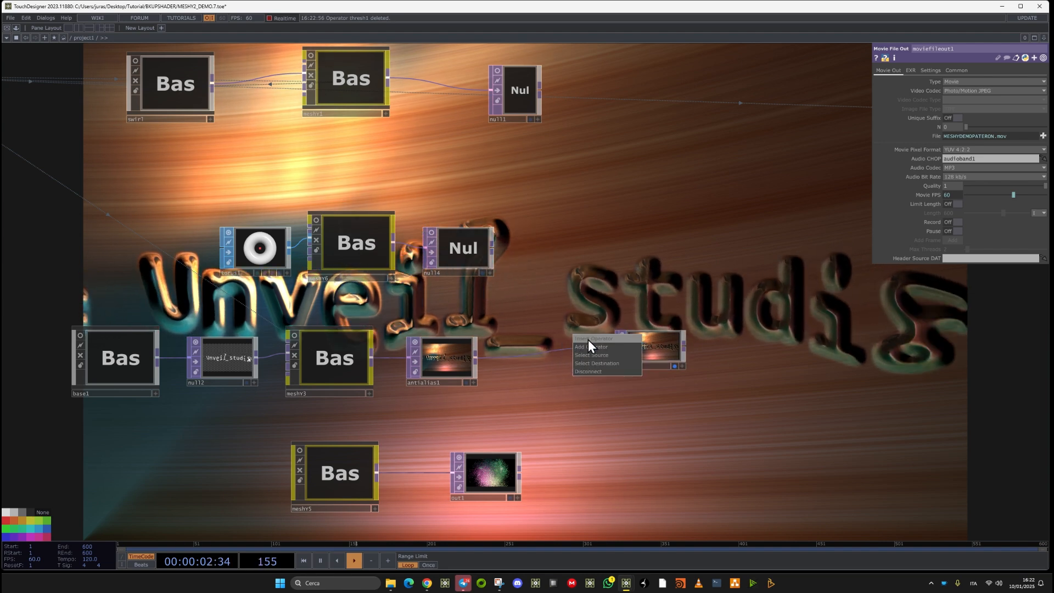
{"action": "left_click", "coordinate": [588, 340]}
{"action": "type", "text": "r"}
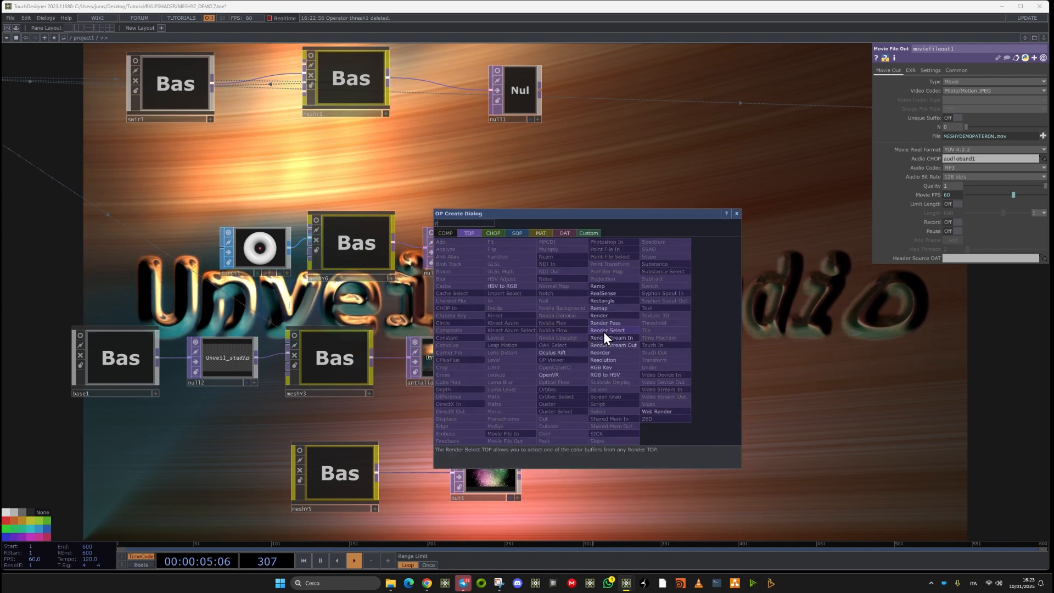
{"action": "left_click", "coordinate": [602, 354]}
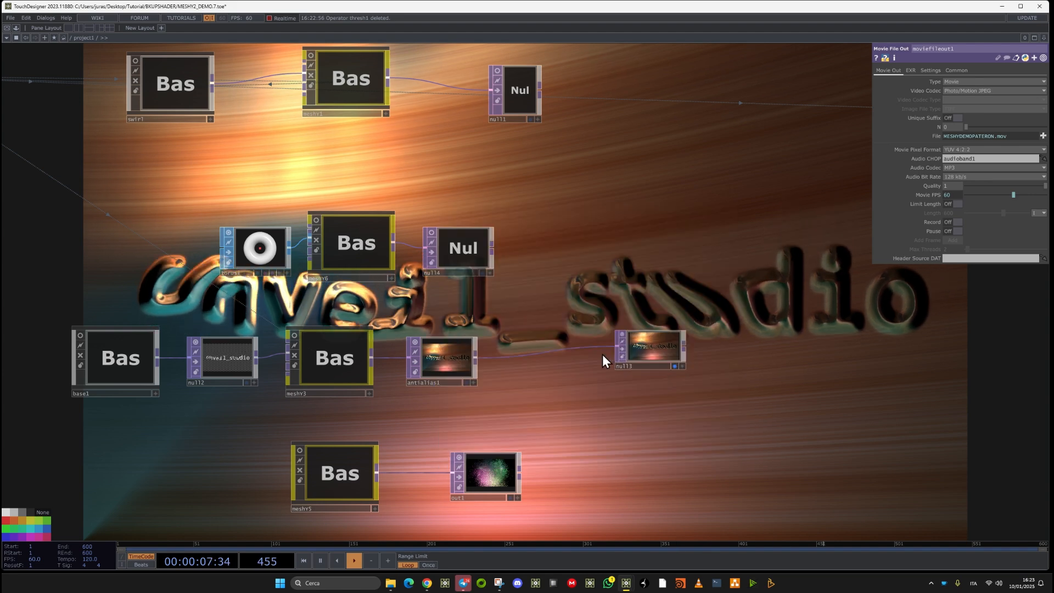
{"action": "left_click", "coordinate": [554, 367]}
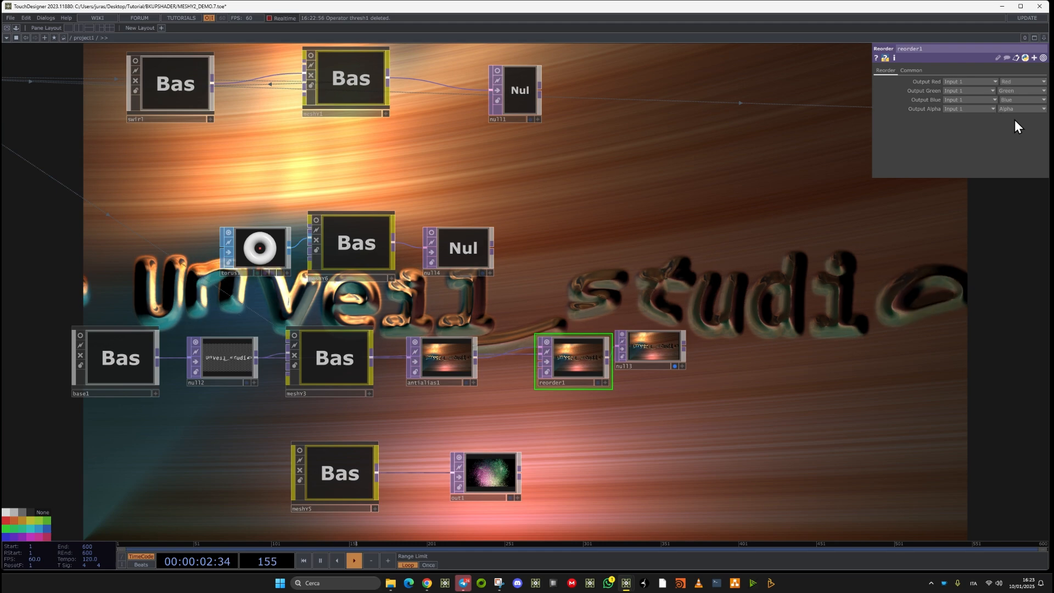
Set reorder1's Output Alpha source to Input 2 and inspect the resulting transparency
{"action": "left_click", "coordinate": [970, 109]}
{"action": "left_click", "coordinate": [953, 125]}
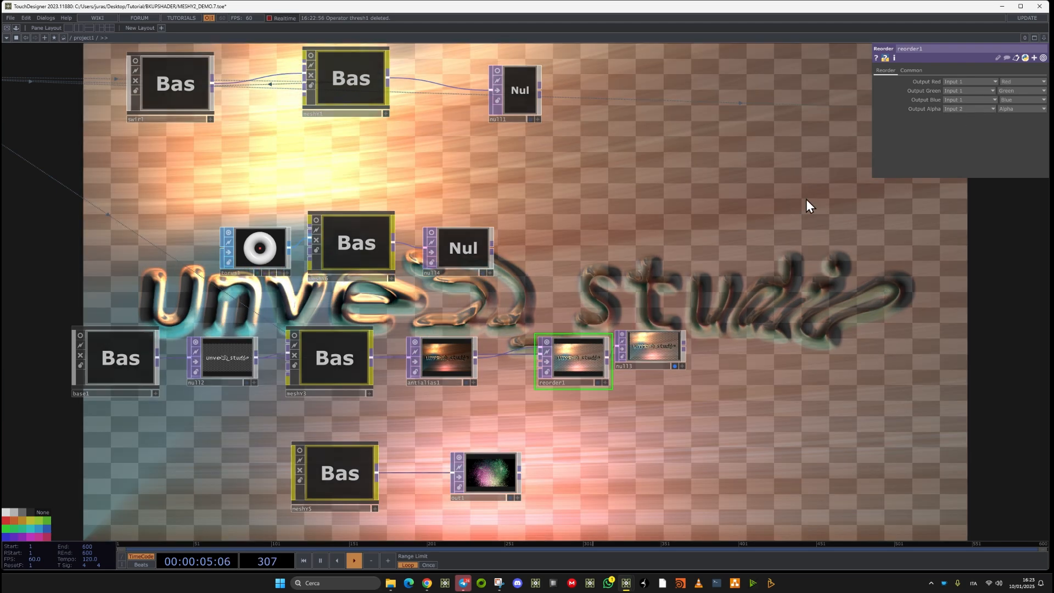
{"action": "scroll", "coordinate": [604, 352], "scroll_direction": "up", "scroll_amount": 5}
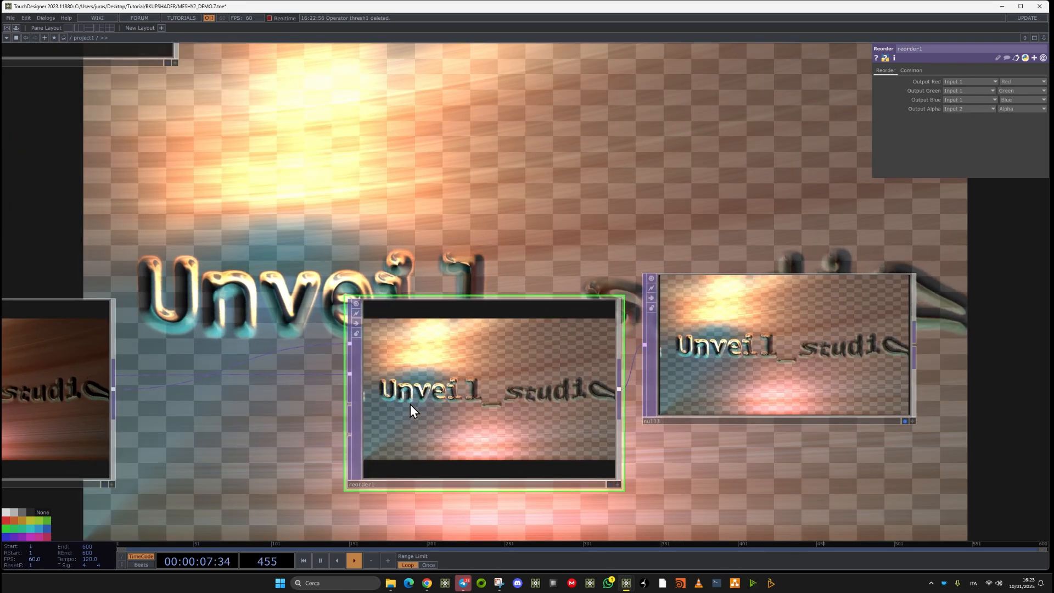
{"action": "scroll", "coordinate": [411, 404], "scroll_direction": "down", "scroll_amount": 5}
{"action": "scroll", "coordinate": [58, 403], "scroll_direction": "up", "scroll_amount": 5}
{"action": "scroll", "coordinate": [111, 425], "scroll_direction": "down", "scroll_amount": 5}
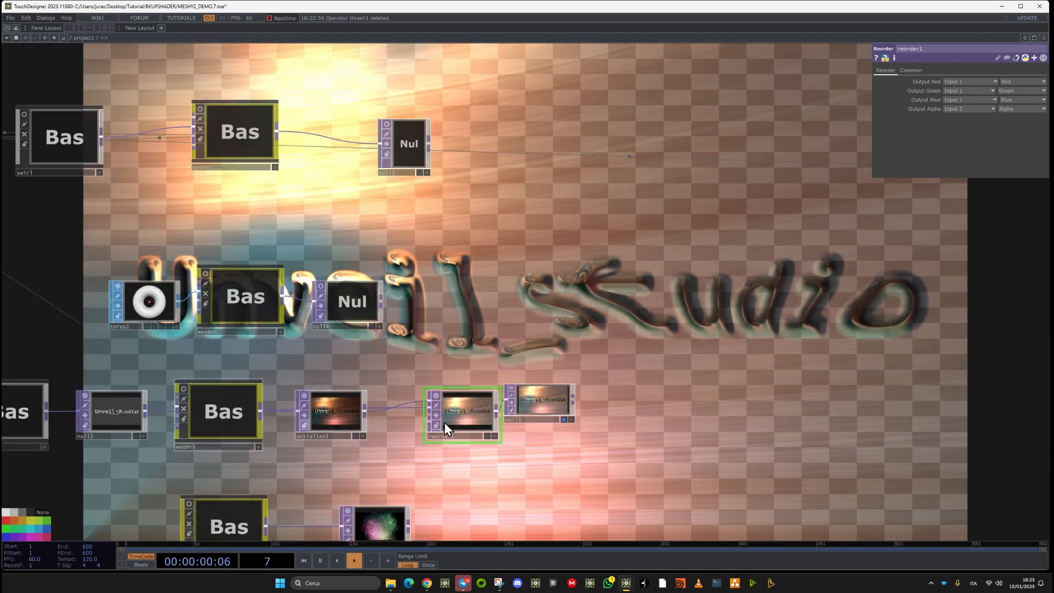
Move reorder1 away from antialias1 and insert a Threshold TOP on the wire into its second input
{"action": "left_click_drag", "start_coordinate": [466, 423], "coordinate": [515, 411]}
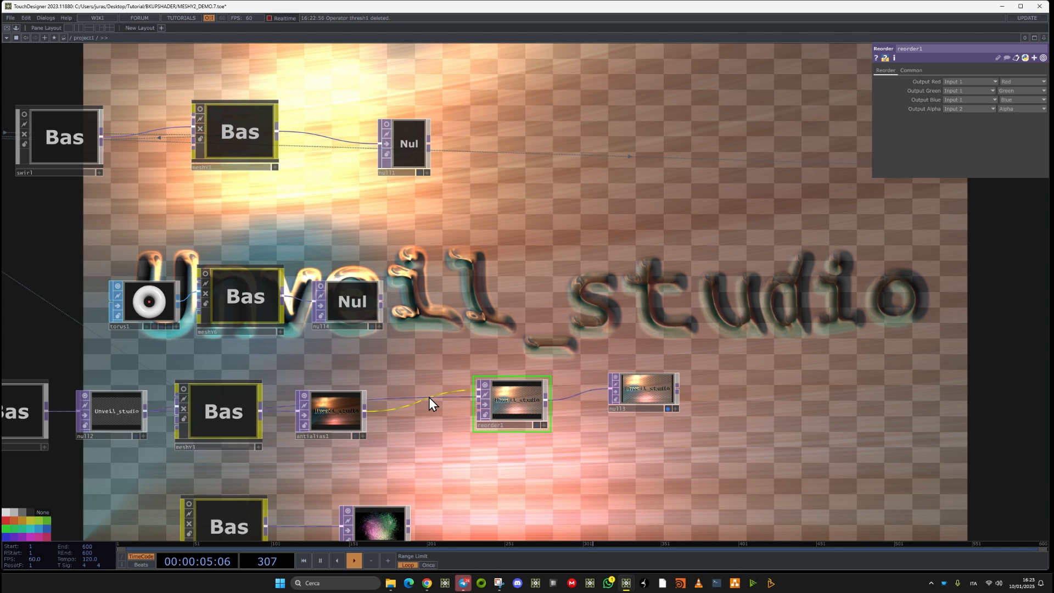
{"action": "right_click", "coordinate": [404, 400]}
{"action": "left_click", "coordinate": [414, 392]}
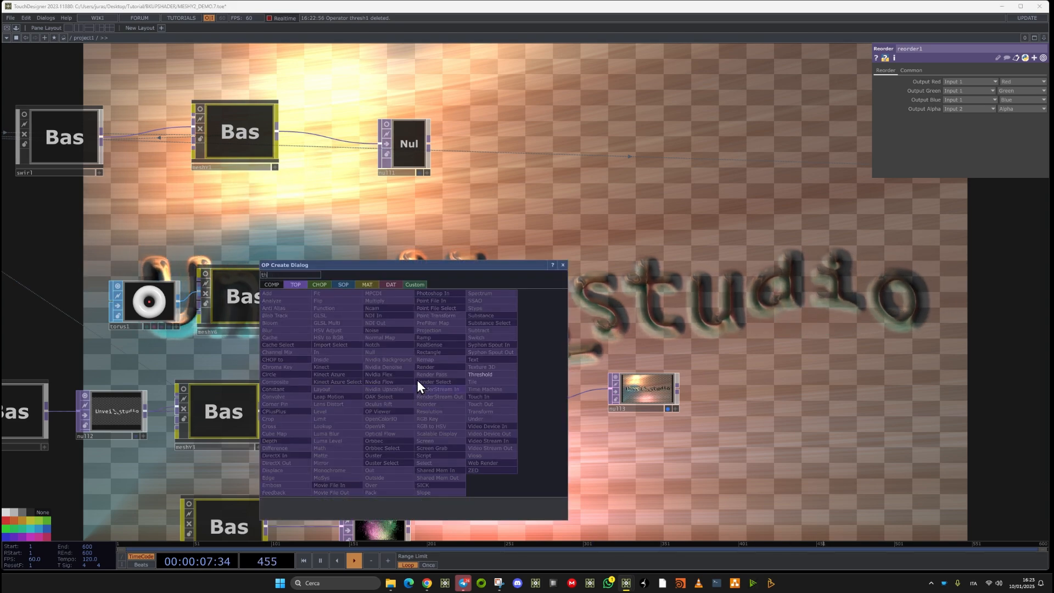
{"action": "left_click", "coordinate": [495, 378]}
{"action": "left_click", "coordinate": [424, 380]}
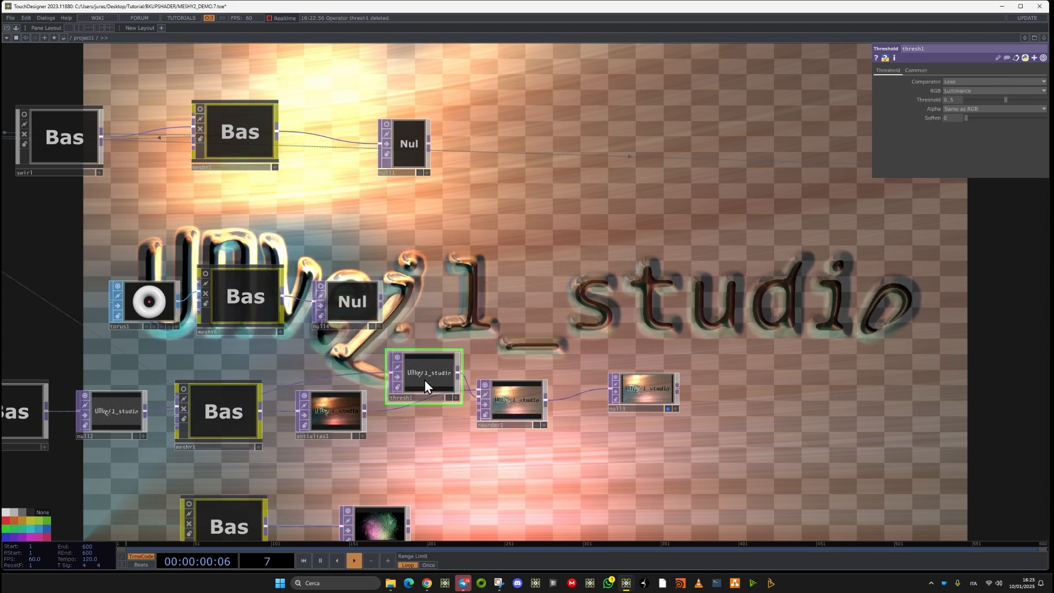
Delete the reorder1 operator between antialias1 and null3
{"action": "left_click_drag", "start_coordinate": [472, 357], "coordinate": [290, 386]}
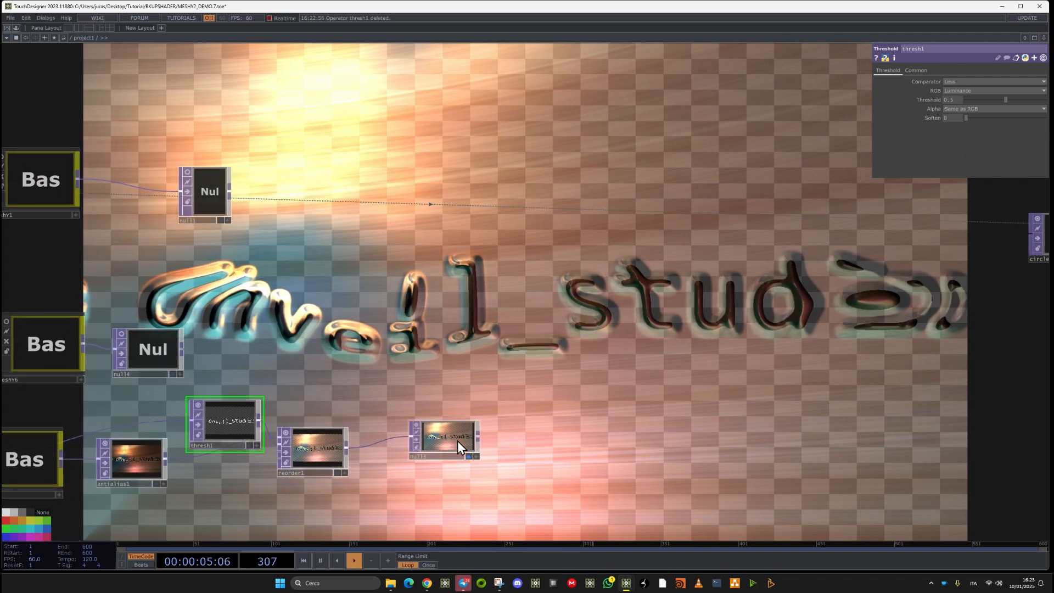
{"action": "left_click", "coordinate": [318, 453]}
{"action": "key", "text": "Delete"}
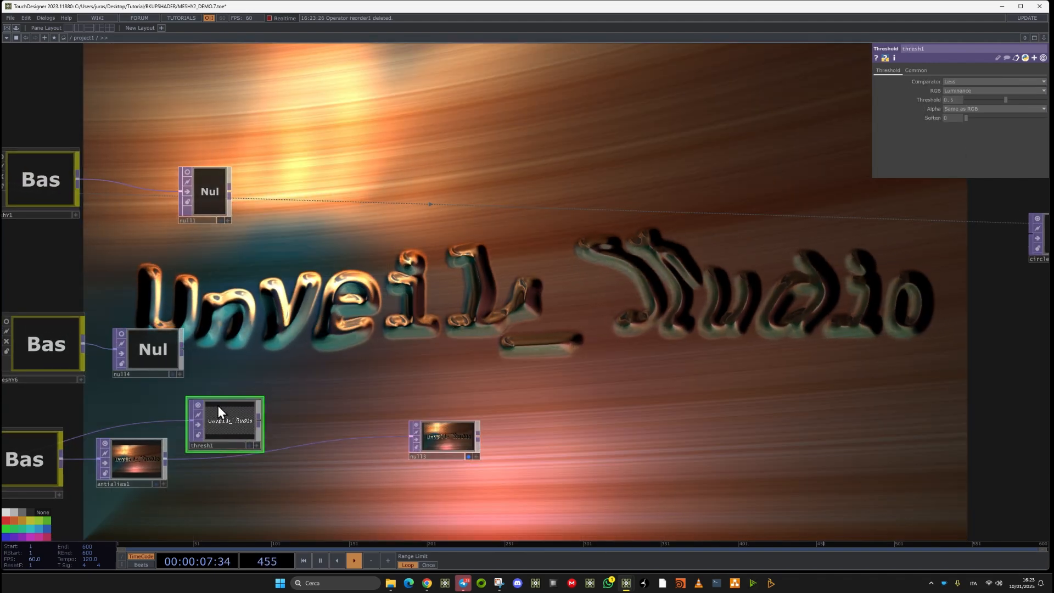
Insert a Multiply TOP on the wire between antialias1 and null3 and connect thresh1 to its second input
{"action": "scroll", "coordinate": [220, 414], "scroll_direction": "up", "scroll_amount": 5}
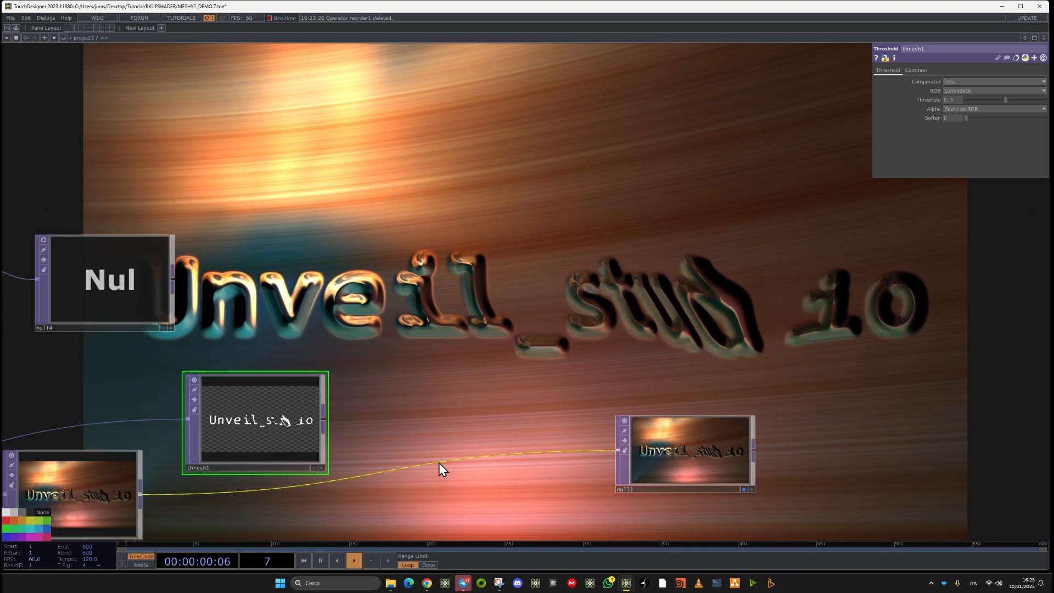
{"action": "right_click", "coordinate": [439, 462]}
{"action": "left_click", "coordinate": [455, 452]}
{"action": "type", "text": "mu"}
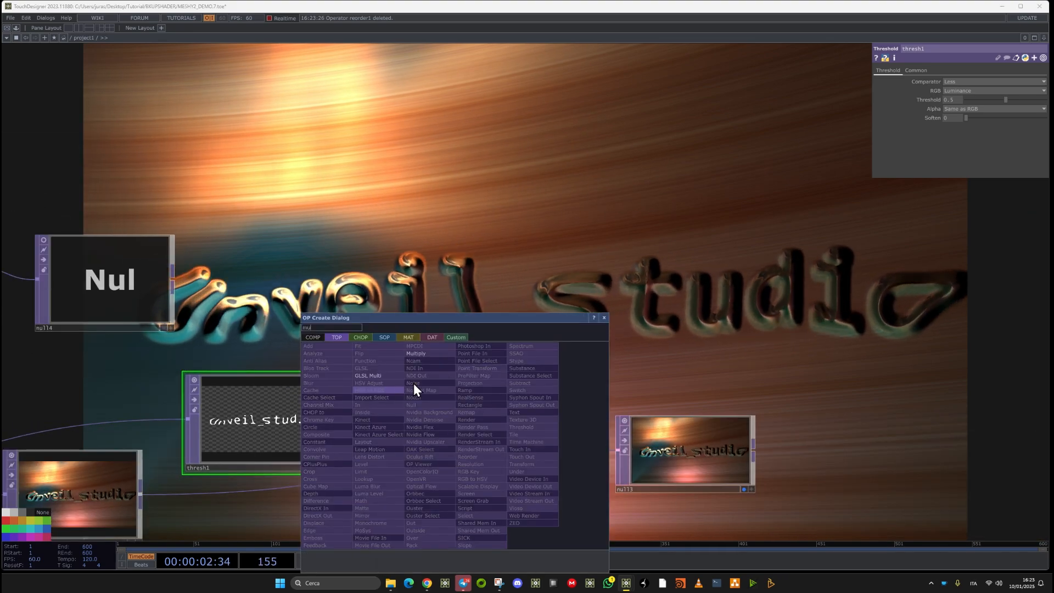
{"action": "key", "text": "Return"}
{"action": "left_click", "coordinate": [434, 371]}
{"action": "left_click_drag", "start_coordinate": [325, 421], "coordinate": [392, 450]}
Set thresh1's Threshold to 0.301 and Soften to 0.689 to refine the text mask
{"action": "left_click", "coordinate": [243, 418]}
{"action": "left_click_drag", "start_coordinate": [559, 255], "coordinate": [461, 310]}
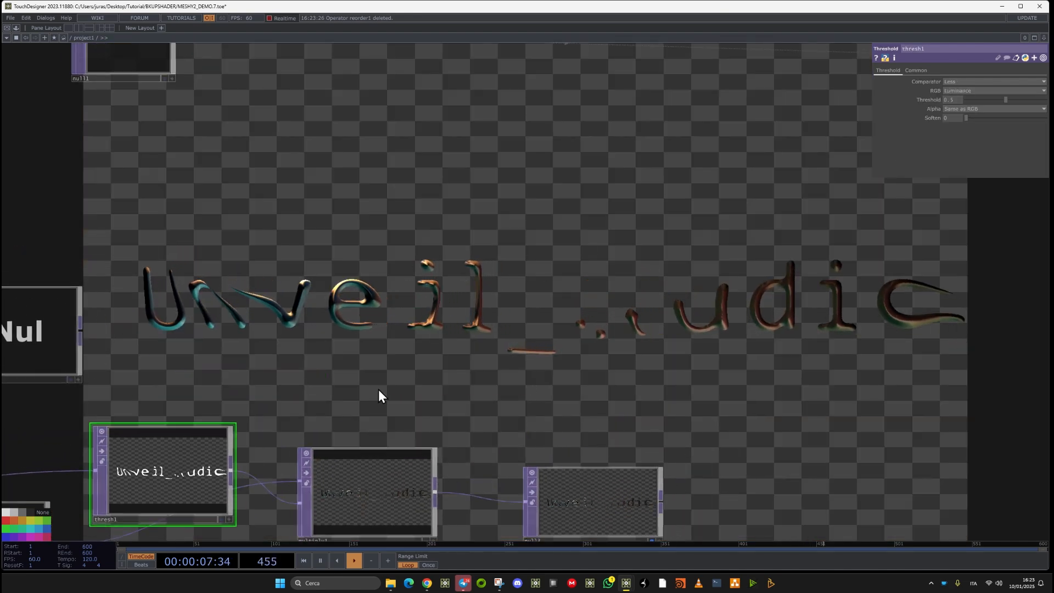
{"action": "left_click", "coordinate": [1029, 91]}
{"action": "left_click", "coordinate": [1009, 98]}
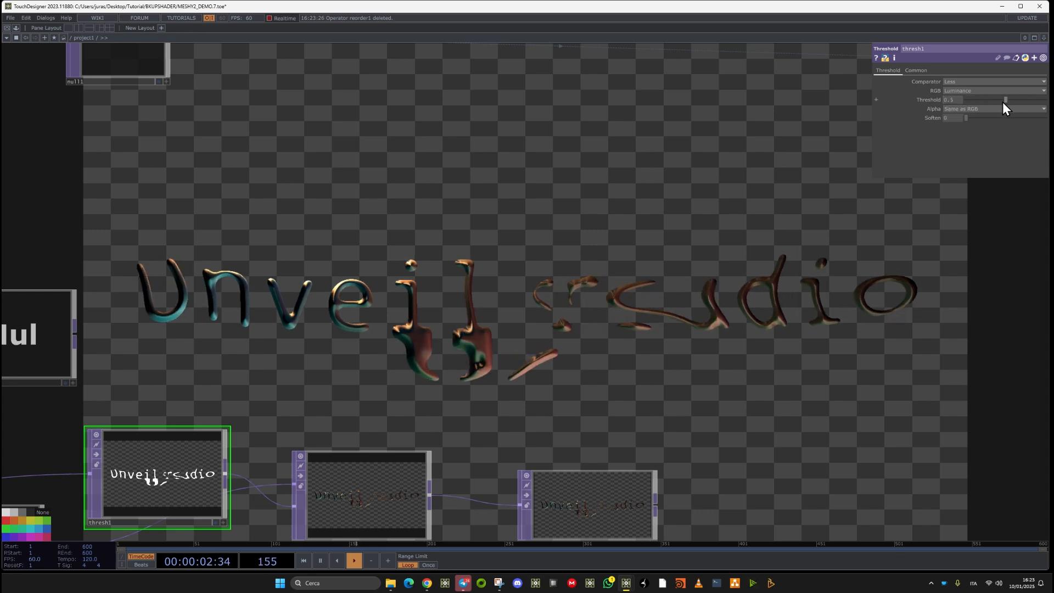
{"action": "mouse_move", "coordinate": [1004, 101]}
{"action": "left_mouse_down"}
{"action": "mouse_move", "coordinate": [1049, 101]}
{"action": "mouse_move", "coordinate": [961, 117]}
{"action": "mouse_move", "coordinate": [1010, 110]}
{"action": "mouse_move", "coordinate": [1033, 119]}
{"action": "mouse_move", "coordinate": [996, 130]}
{"action": "mouse_move", "coordinate": [1031, 124]}
{"action": "mouse_move", "coordinate": [1000, 138]}
{"action": "mouse_move", "coordinate": [970, 127]}
{"action": "mouse_move", "coordinate": [1037, 133]}
{"action": "mouse_move", "coordinate": [1034, 100]}
{"action": "mouse_move", "coordinate": [990, 107]}
{"action": "left_mouse_up"}
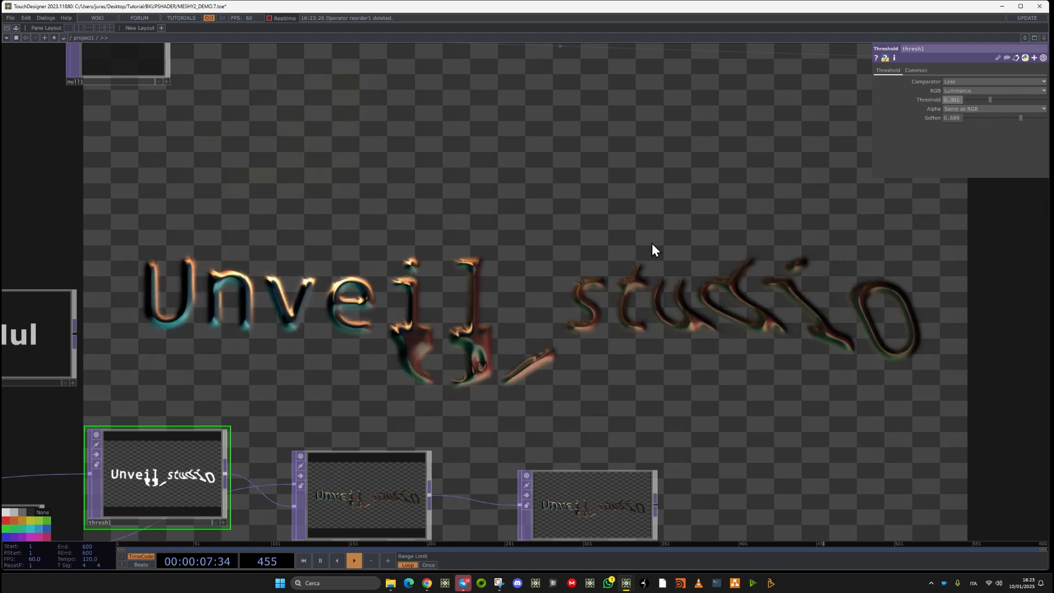
Examine the masking chain from meshY3 through thresh1 and multiply1 to null3, including meshY3's internal network
{"action": "left_click_drag", "start_coordinate": [582, 294], "coordinate": [530, 219]}
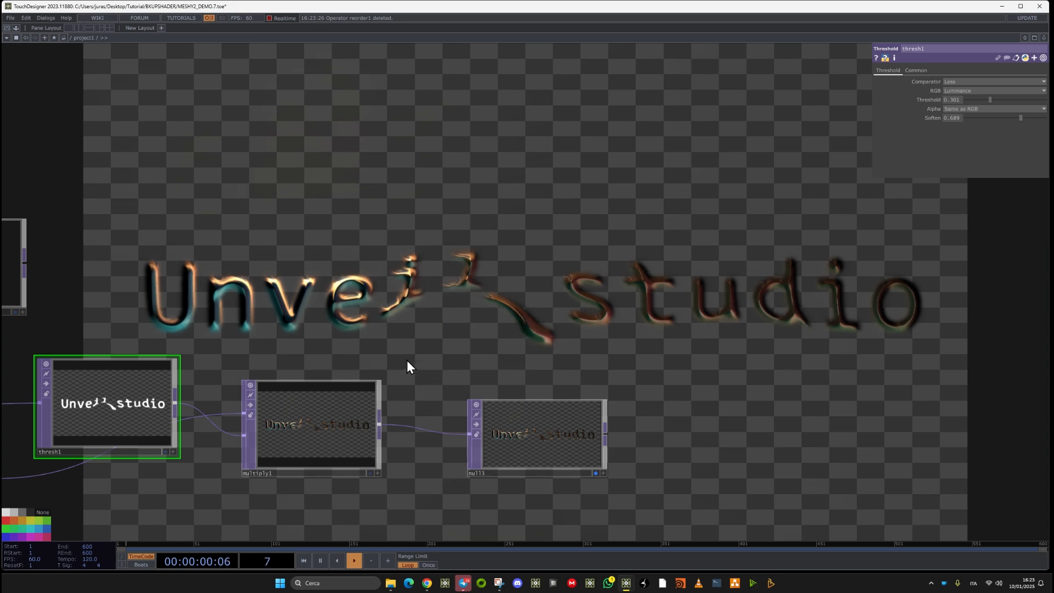
{"action": "left_click_drag", "start_coordinate": [520, 292], "coordinate": [724, 267]}
{"action": "left_click_drag", "start_coordinate": [422, 280], "coordinate": [659, 266]}
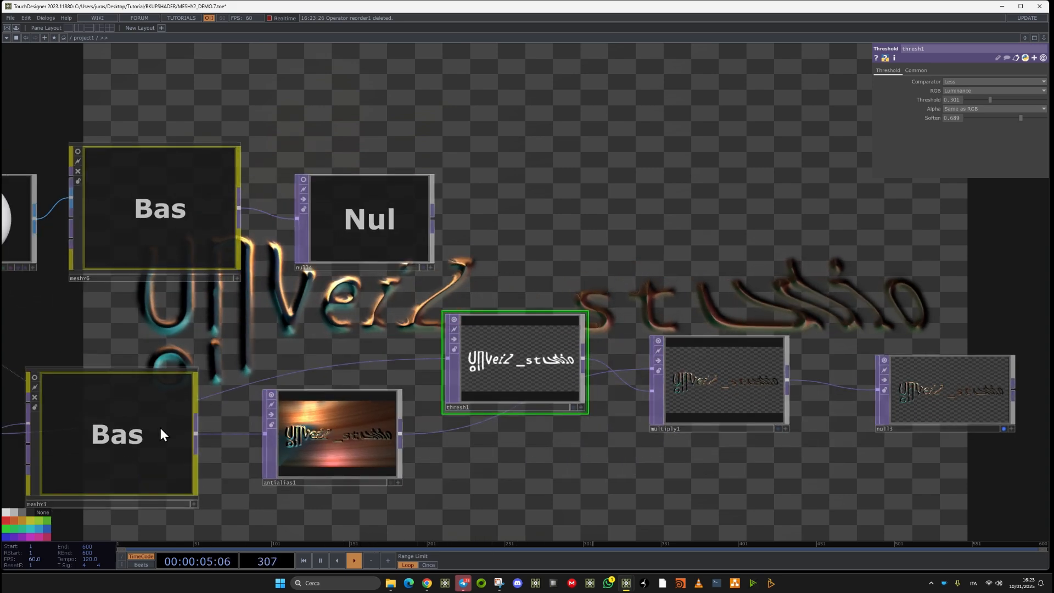
{"action": "left_click_drag", "start_coordinate": [608, 227], "coordinate": [309, 213]}
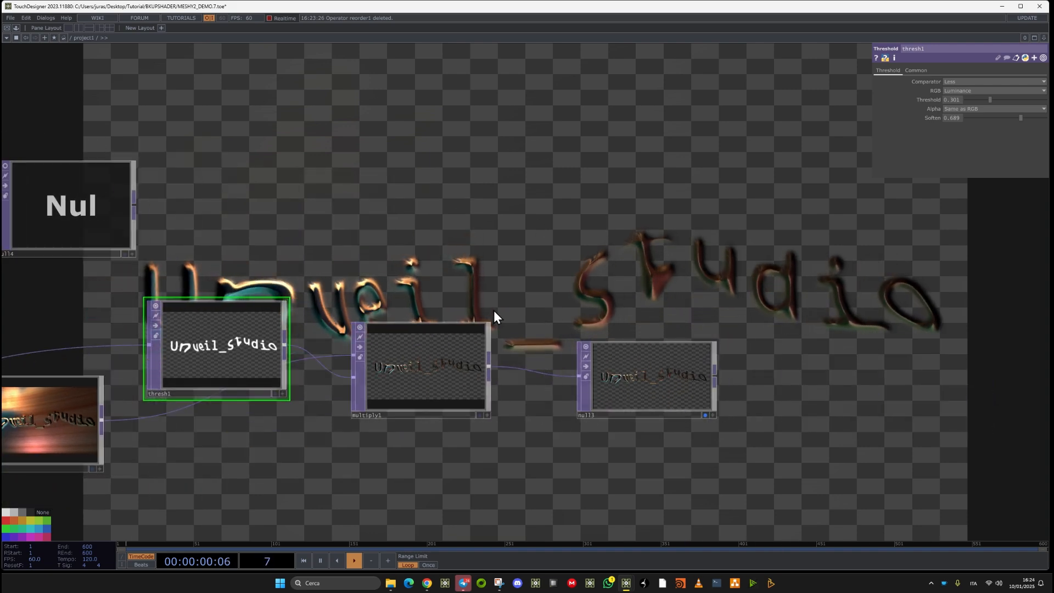
{"action": "mouse_move", "coordinate": [505, 259]}
{"action": "left_mouse_down"}
{"action": "mouse_move", "coordinate": [396, 400]}
{"action": "mouse_move", "coordinate": [398, 380]}
{"action": "mouse_move", "coordinate": [494, 245]}
{"action": "left_mouse_up"}
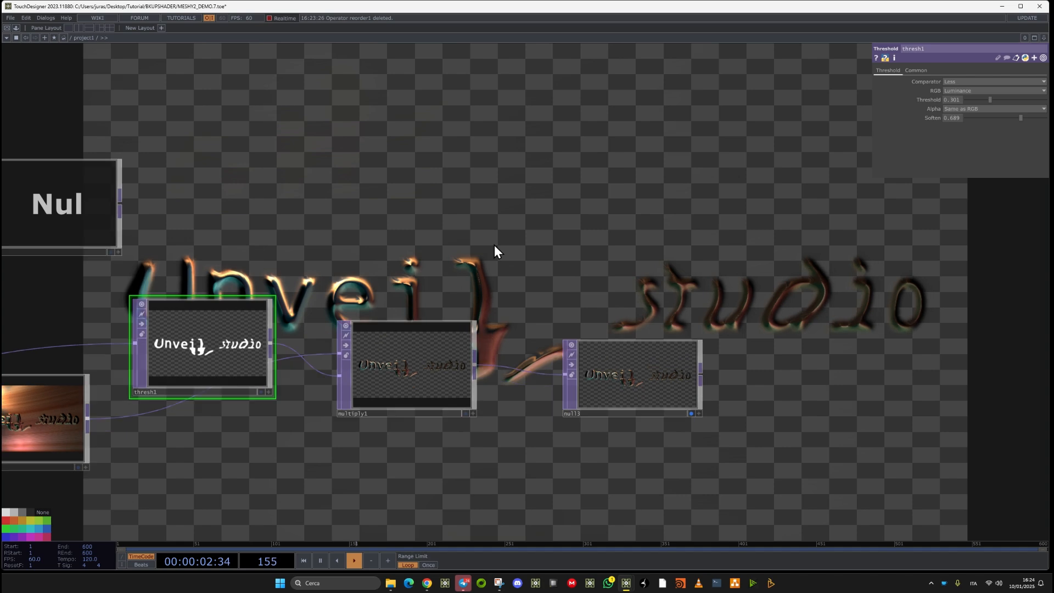
{"action": "left_click_drag", "start_coordinate": [73, 466], "coordinate": [360, 261]}
{"action": "key", "text": "i"}
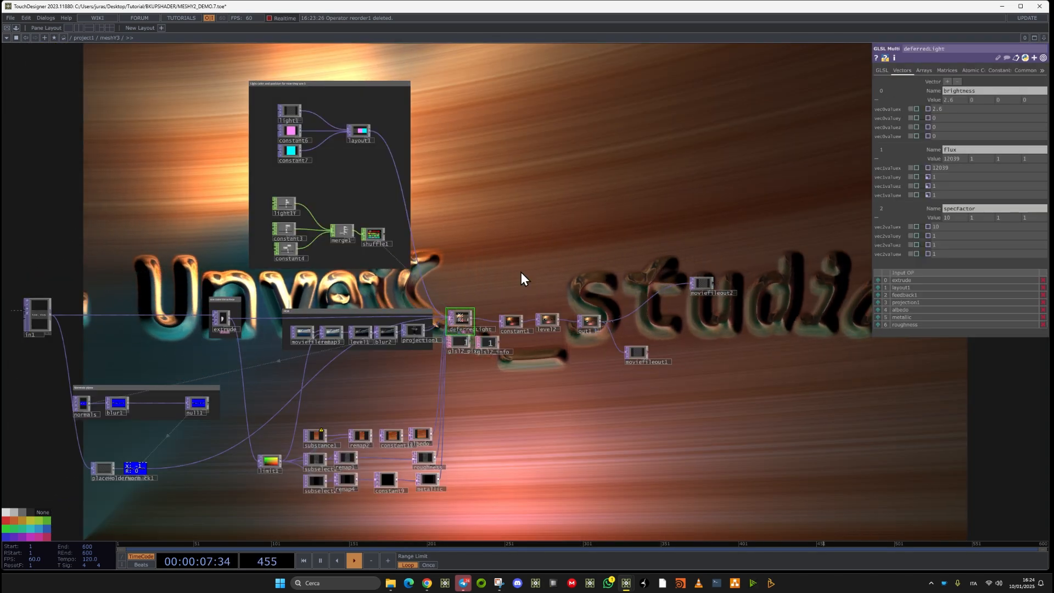
{"action": "key", "text": "u"}
Turn off null3's display in the network background
{"action": "left_click_drag", "start_coordinate": [554, 318], "coordinate": [687, 153]}
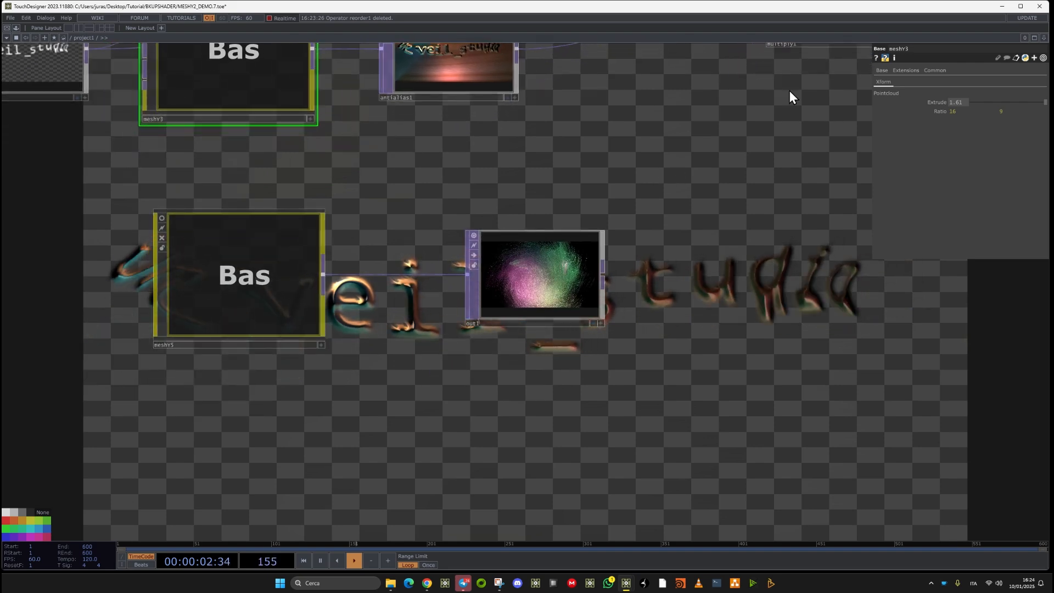
{"action": "scroll", "coordinate": [544, 261], "scroll_direction": "down", "scroll_amount": 5}
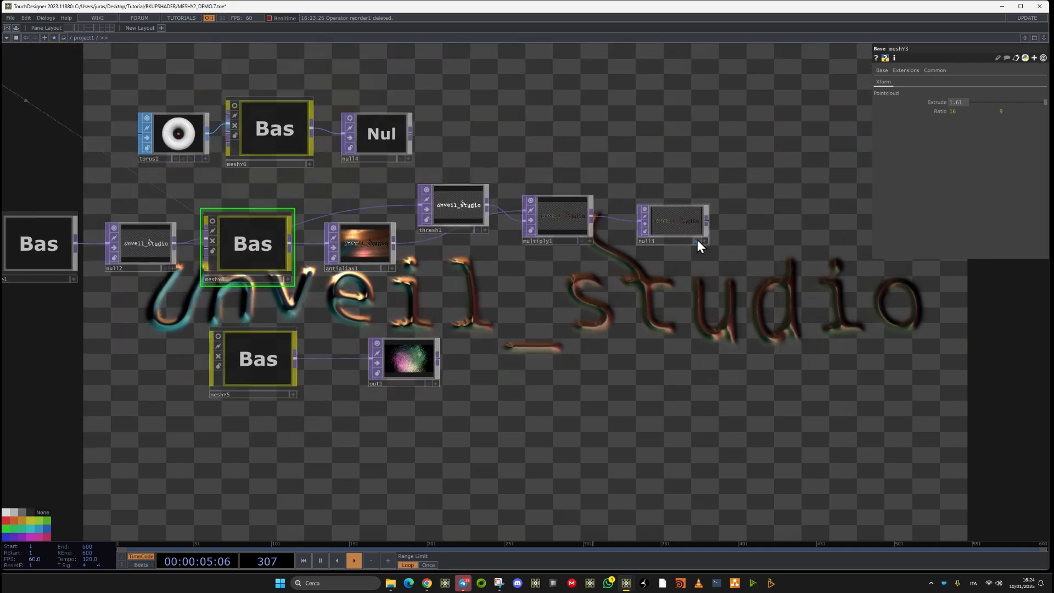
{"action": "left_click", "coordinate": [697, 240]}
{"action": "left_click_drag", "start_coordinate": [573, 297], "coordinate": [607, 219]}
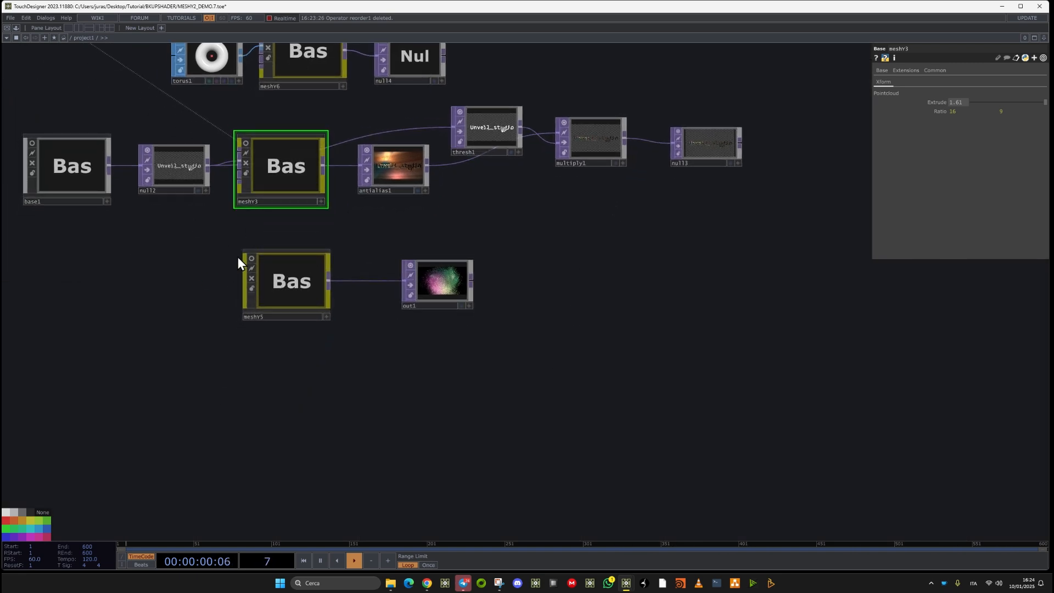
Enter the meshY5 component that feeds out1
{"action": "scroll", "coordinate": [239, 225], "scroll_direction": "up", "scroll_amount": 6}
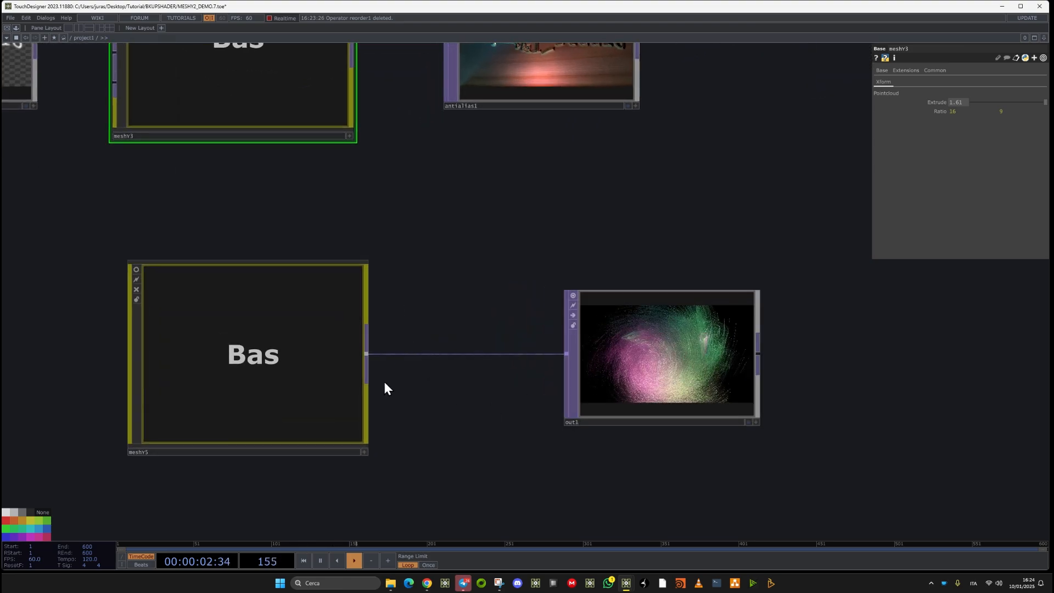
{"action": "scroll", "coordinate": [341, 390], "scroll_direction": "up", "scroll_amount": 2}
{"action": "left_click_drag", "start_coordinate": [484, 350], "coordinate": [750, 345]}
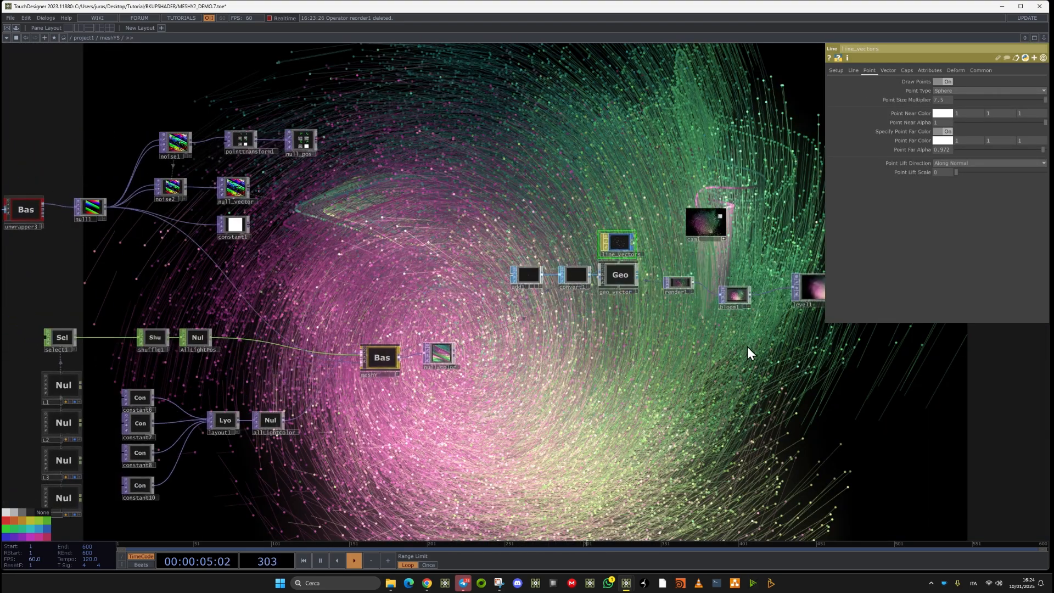
Examine the operator chain inside meshY5, from the noise and light inputs through geo_vector and line_vectors to out1
{"action": "scroll", "coordinate": [401, 364], "scroll_direction": "up", "scroll_amount": 3}
{"action": "scroll", "coordinate": [618, 252], "scroll_direction": "down", "scroll_amount": 3}
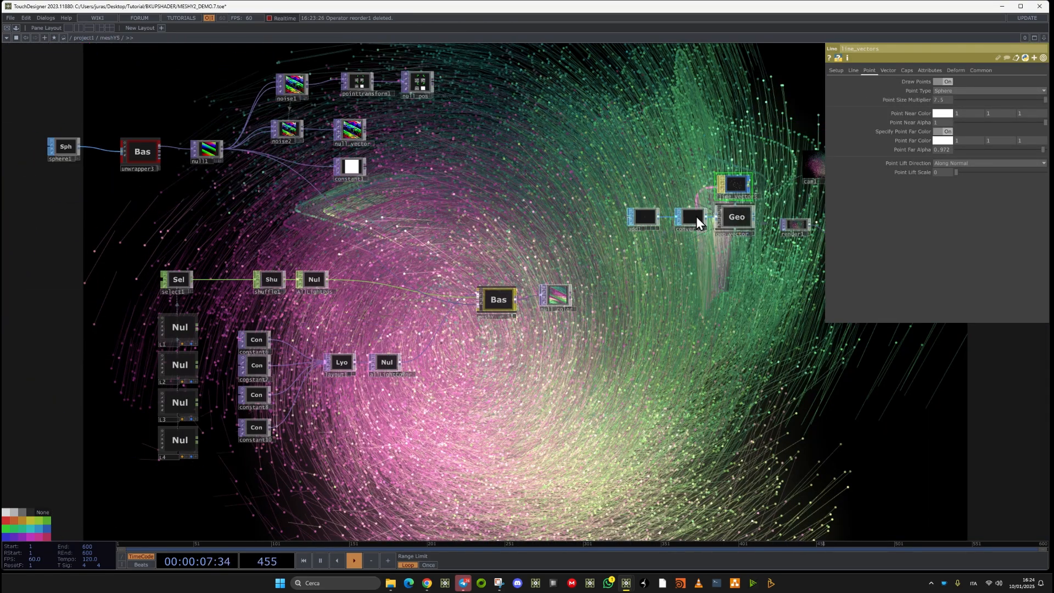
{"action": "left_click_drag", "start_coordinate": [677, 246], "coordinate": [240, 335]}
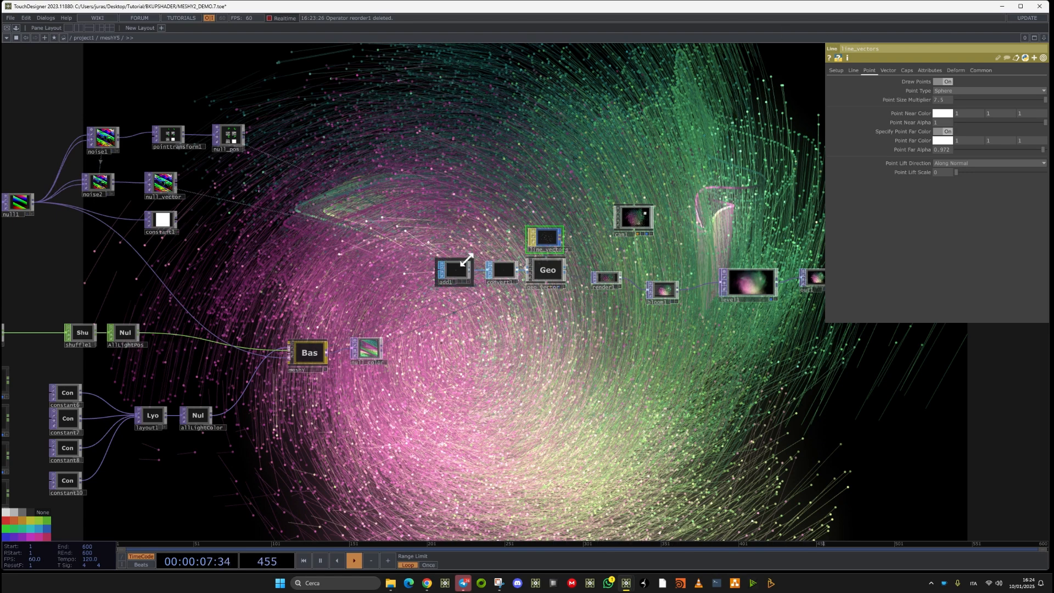
{"action": "scroll", "coordinate": [462, 254], "scroll_direction": "up", "scroll_amount": 5}
{"action": "scroll", "coordinate": [443, 244], "scroll_direction": "up", "scroll_amount": 3}
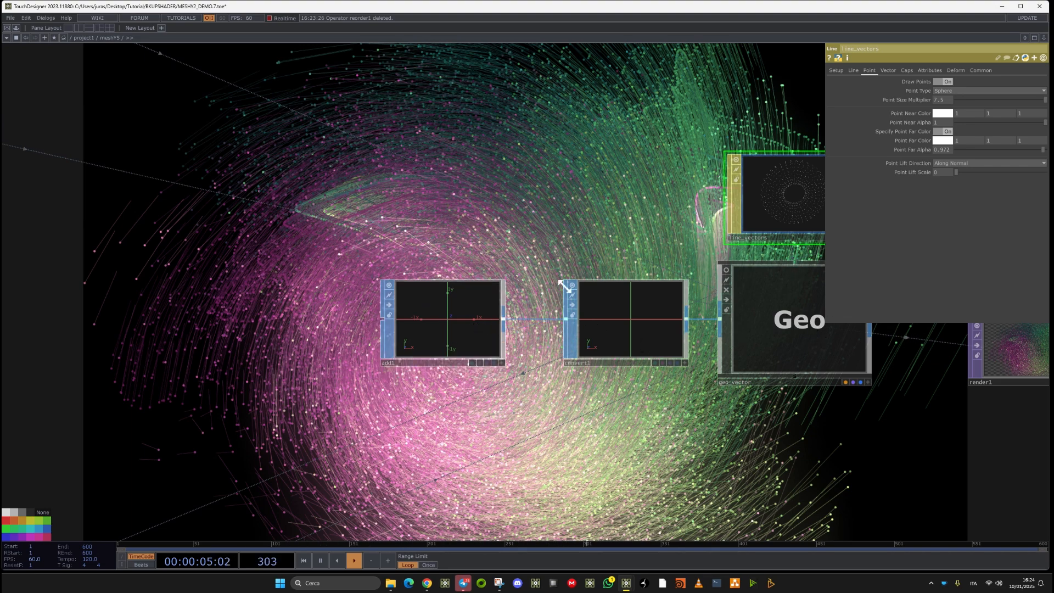
{"action": "middle_click_drag", "start_coordinate": [592, 286], "coordinate": [558, 203]}
{"action": "left_click_drag", "start_coordinate": [525, 194], "coordinate": [57, 507]}
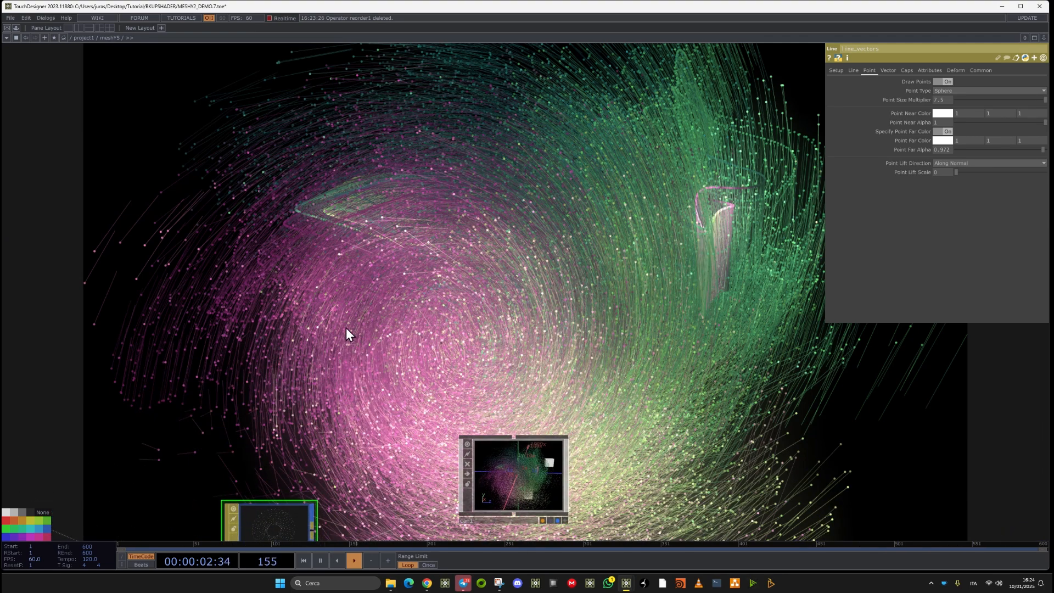
{"action": "left_click_drag", "start_coordinate": [346, 332], "coordinate": [341, 136]}
{"action": "left_click_drag", "start_coordinate": [273, 338], "coordinate": [280, 325]}
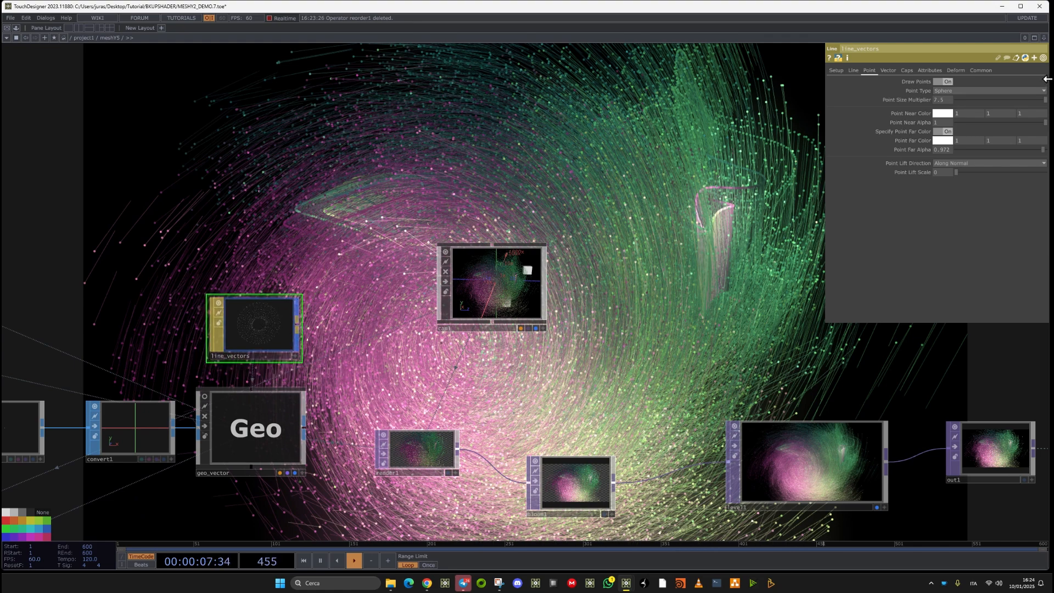
Switch line_vectors' Draw Points off and back on to compare the render with and without points
{"action": "left_click", "coordinate": [950, 84]}
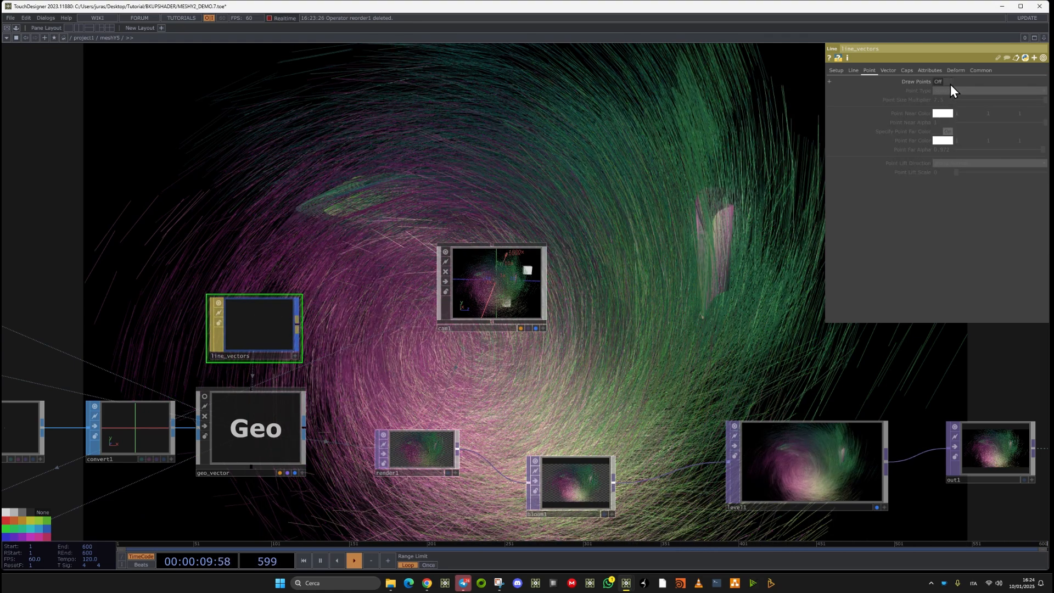
{"action": "left_click", "coordinate": [951, 84]}
{"action": "scroll", "coordinate": [675, 245], "scroll_direction": "down", "scroll_amount": 5}
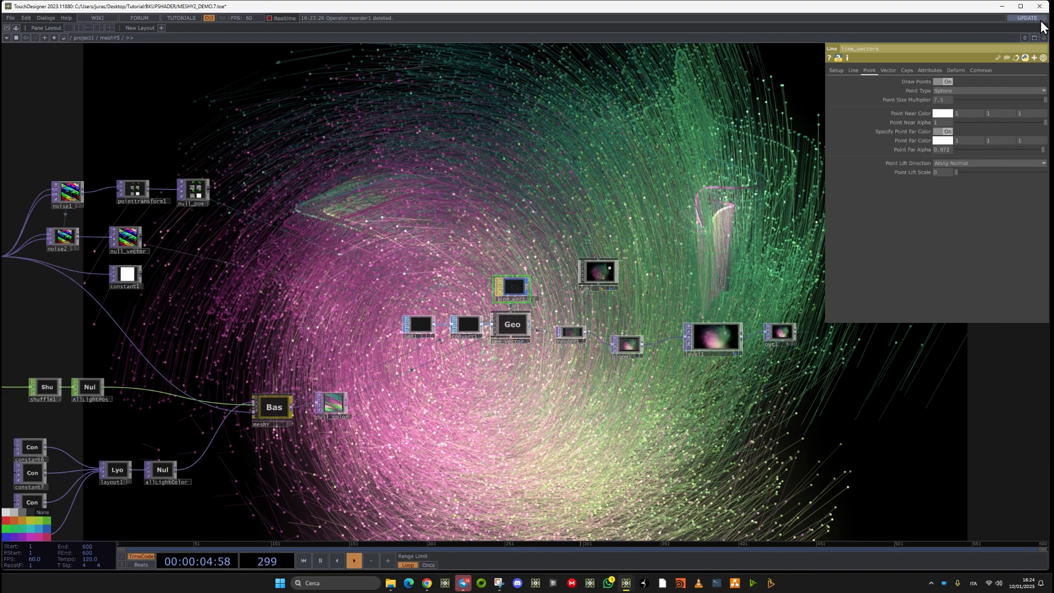
Split the network pane left/right and show meshY5's scene in a Geometry Viewer in the new pane
{"action": "left_click", "coordinate": [1044, 38]}
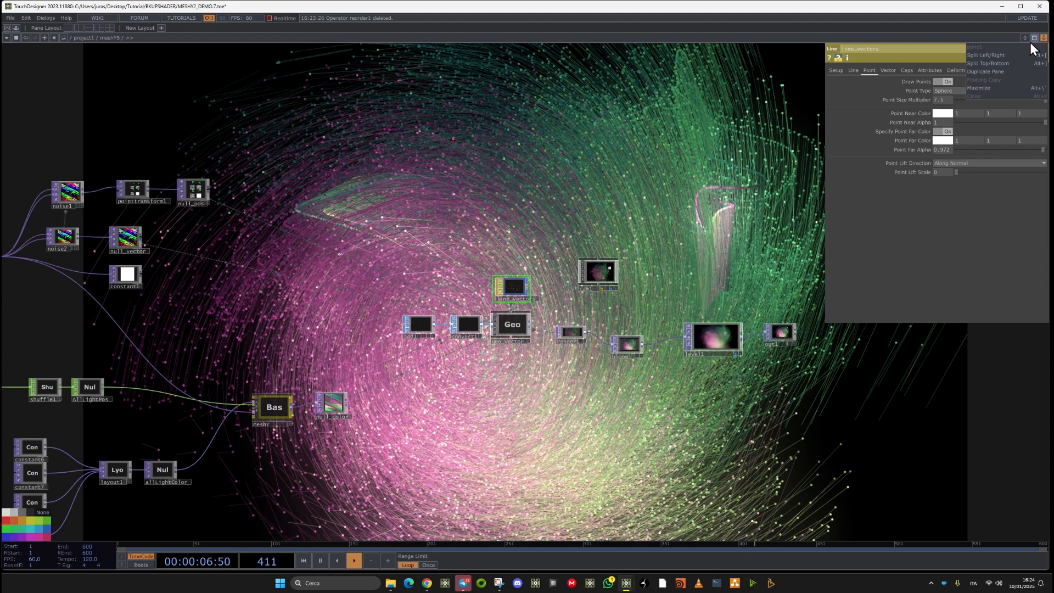
{"action": "left_click", "coordinate": [997, 55]}
{"action": "left_click", "coordinate": [531, 38]}
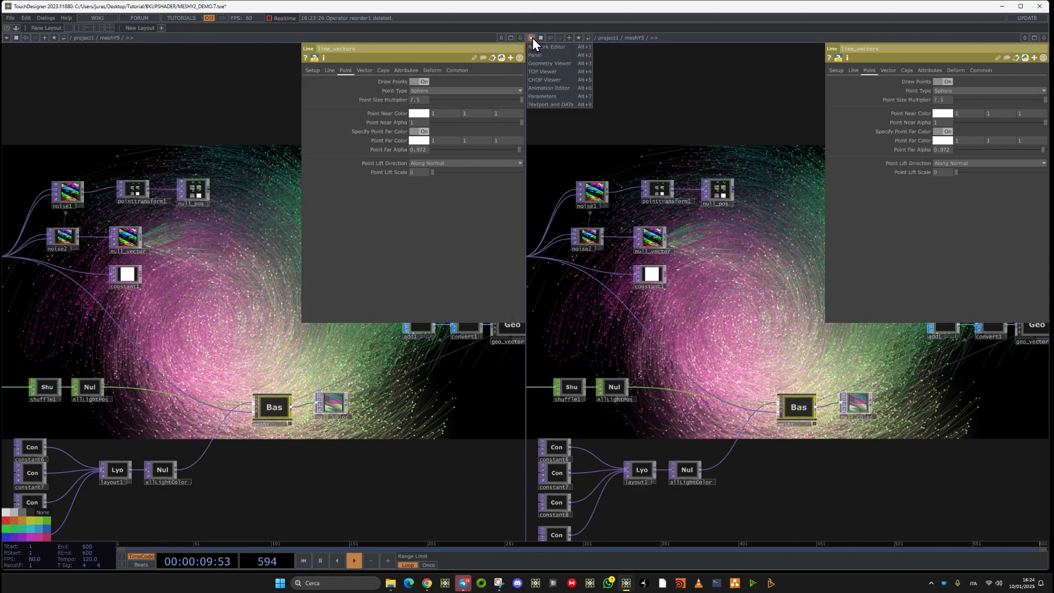
{"action": "left_click", "coordinate": [562, 62]}
{"action": "left_click_drag", "start_coordinate": [723, 320], "coordinate": [799, 324]}
{"action": "scroll", "coordinate": [799, 324], "scroll_direction": "down", "scroll_amount": 3}
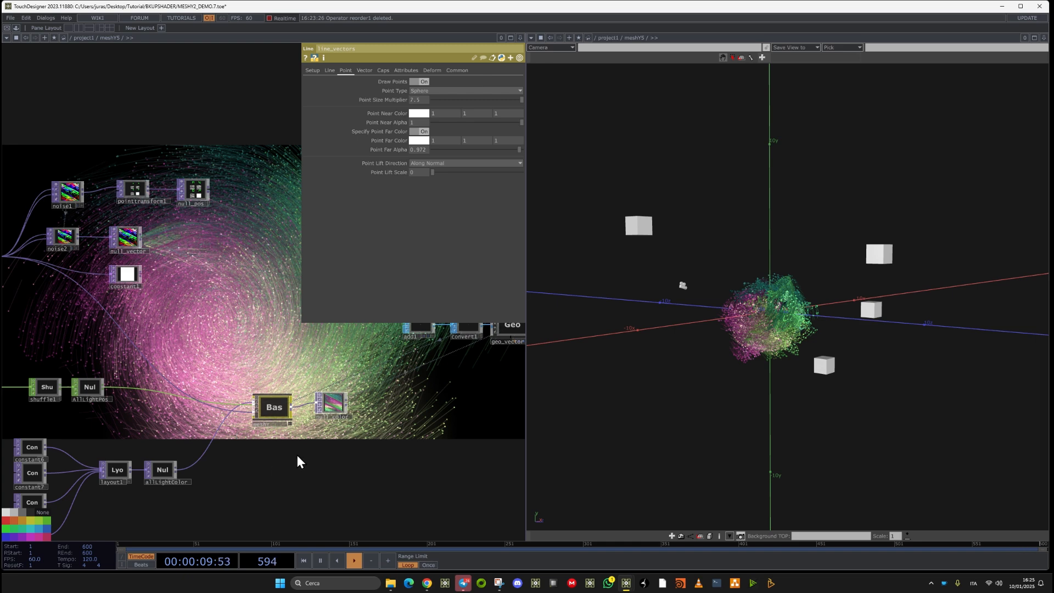
Review the light nulls L1 to L4 and their color constants, and clear the parameters and operators off the background render
{"action": "left_click_drag", "start_coordinate": [63, 486], "coordinate": [211, 459]}
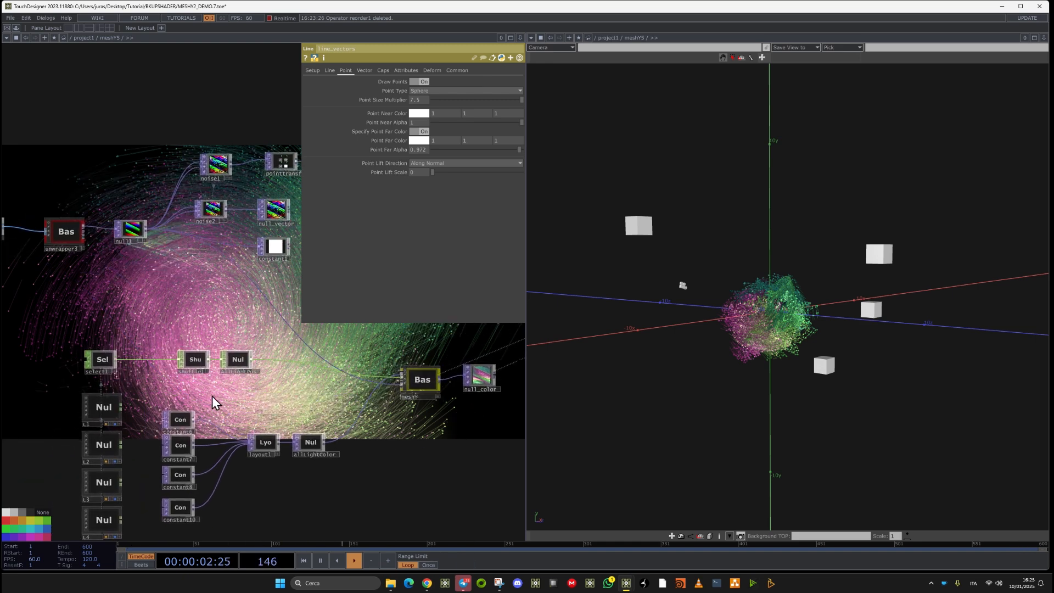
{"action": "left_click_drag", "start_coordinate": [213, 403], "coordinate": [213, 314]}
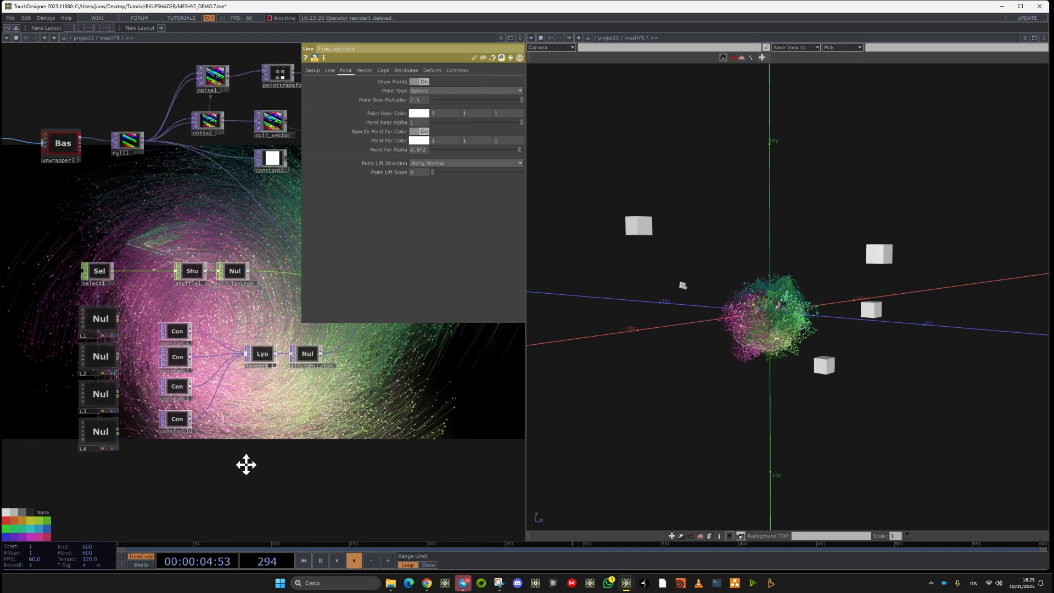
{"action": "left_click_drag", "start_coordinate": [245, 463], "coordinate": [195, 468]}
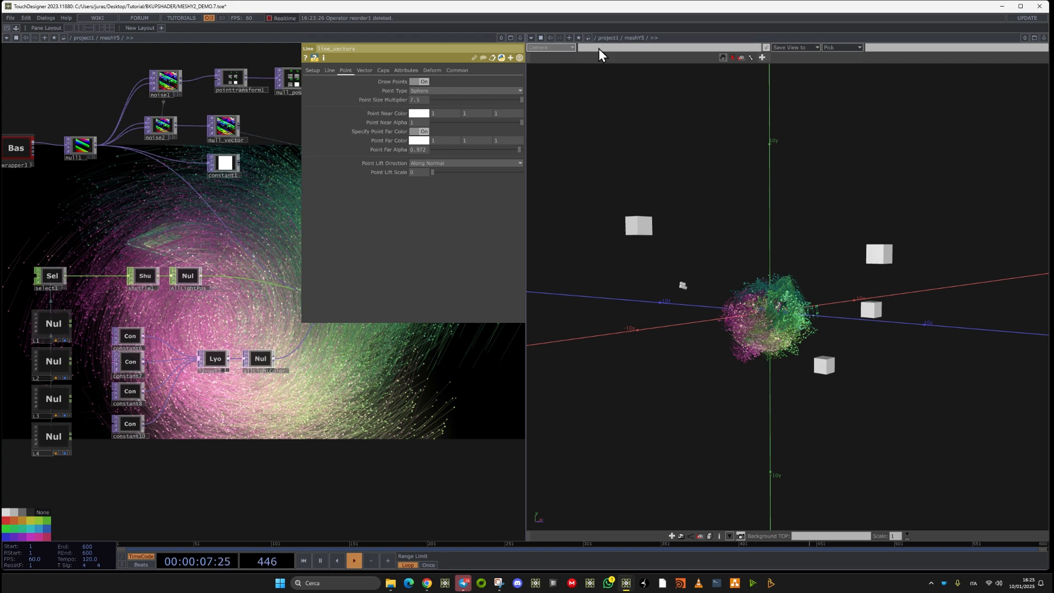
{"action": "left_click", "coordinate": [349, 427]}
{"action": "left_click_drag", "start_coordinate": [346, 223], "coordinate": [373, 446]}
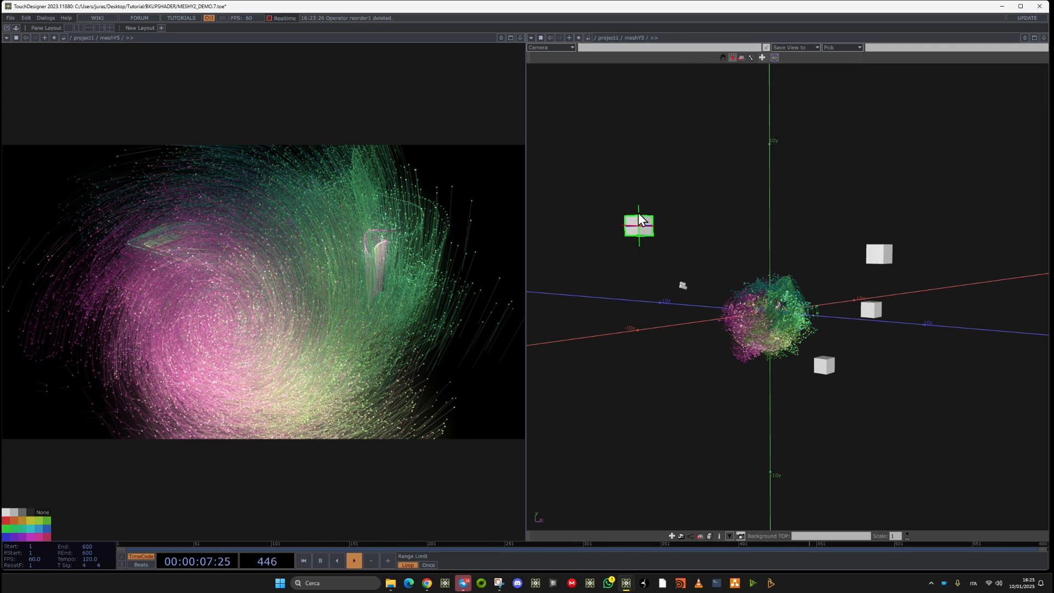
Reposition two of the light nulls around the particle sphere in the Geometry Viewer to test the lighting
{"action": "left_click_drag", "start_coordinate": [641, 220], "coordinate": [617, 423]}
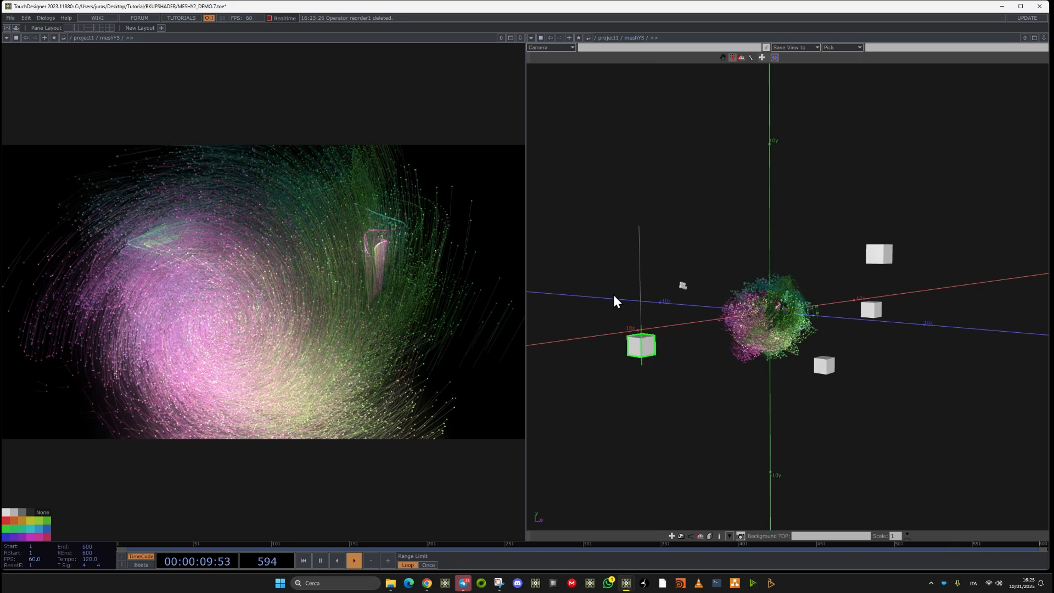
{"action": "left_click_drag", "start_coordinate": [615, 301], "coordinate": [646, 292]}
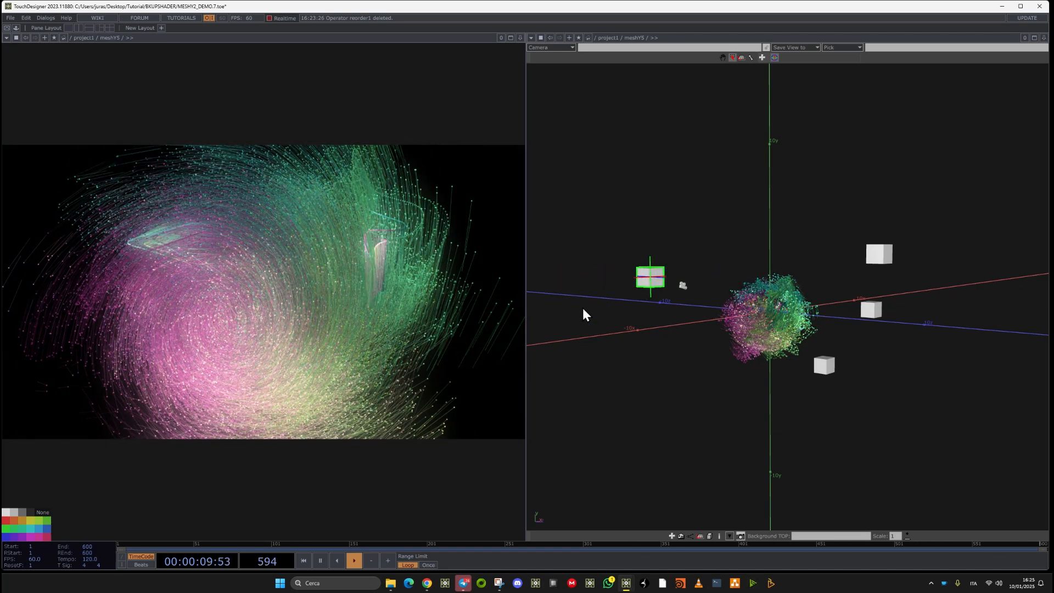
{"action": "left_click", "coordinate": [829, 365]}
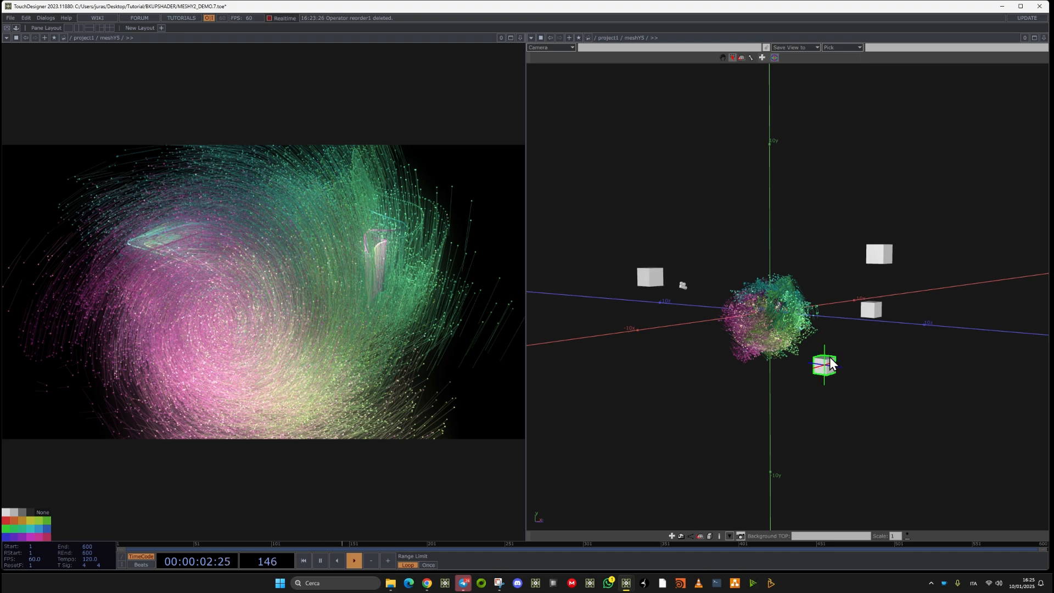
{"action": "left_click_drag", "start_coordinate": [830, 364], "coordinate": [767, 356]}
Turn on the node viewer of the sphere1 SOP at the start of meshY5's network
{"action": "scroll", "coordinate": [169, 281], "scroll_direction": "down", "scroll_amount": 6}
{"action": "left_click_drag", "start_coordinate": [193, 301], "coordinate": [294, 167]}
{"action": "scroll", "coordinate": [219, 369], "scroll_direction": "up", "scroll_amount": 5}
{"action": "scroll", "coordinate": [187, 321], "scroll_direction": "up", "scroll_amount": 2}
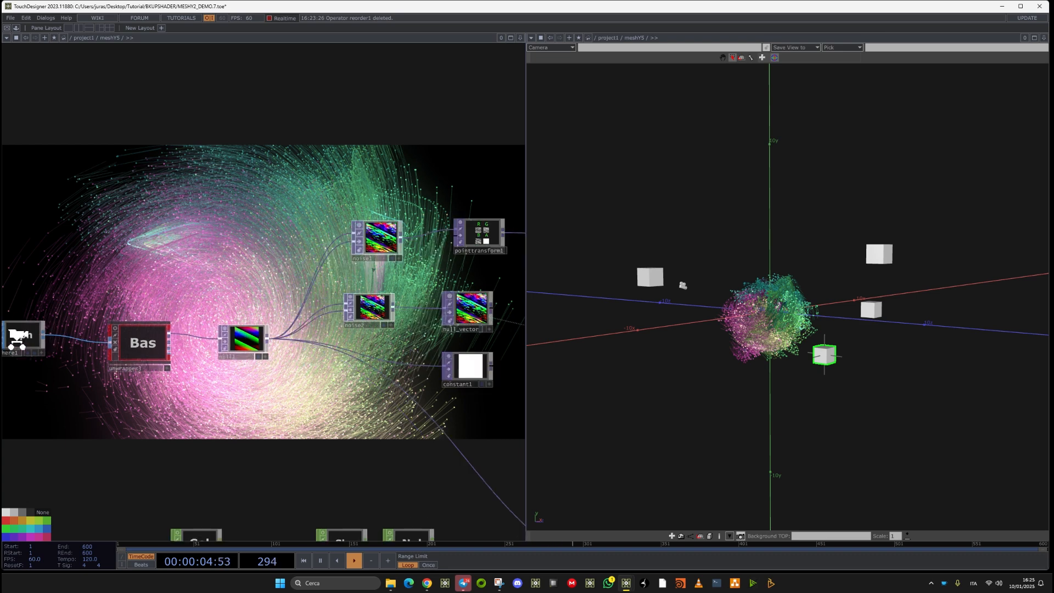
{"action": "left_click_drag", "start_coordinate": [196, 225], "coordinate": [341, 202]}
{"action": "scroll", "coordinate": [155, 350], "scroll_direction": "up", "scroll_amount": 7}
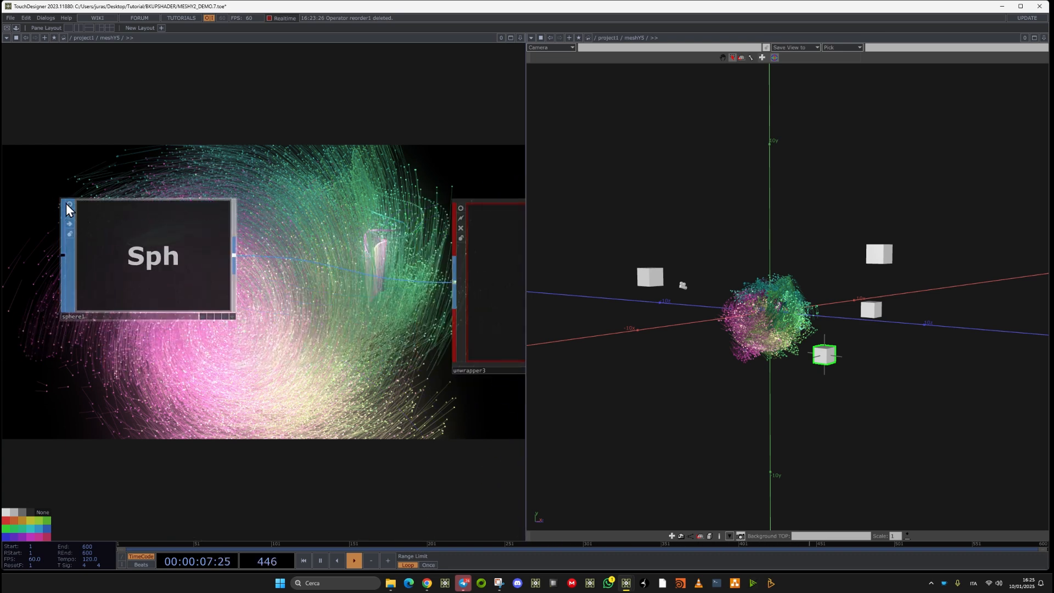
{"action": "left_click", "coordinate": [69, 205]}
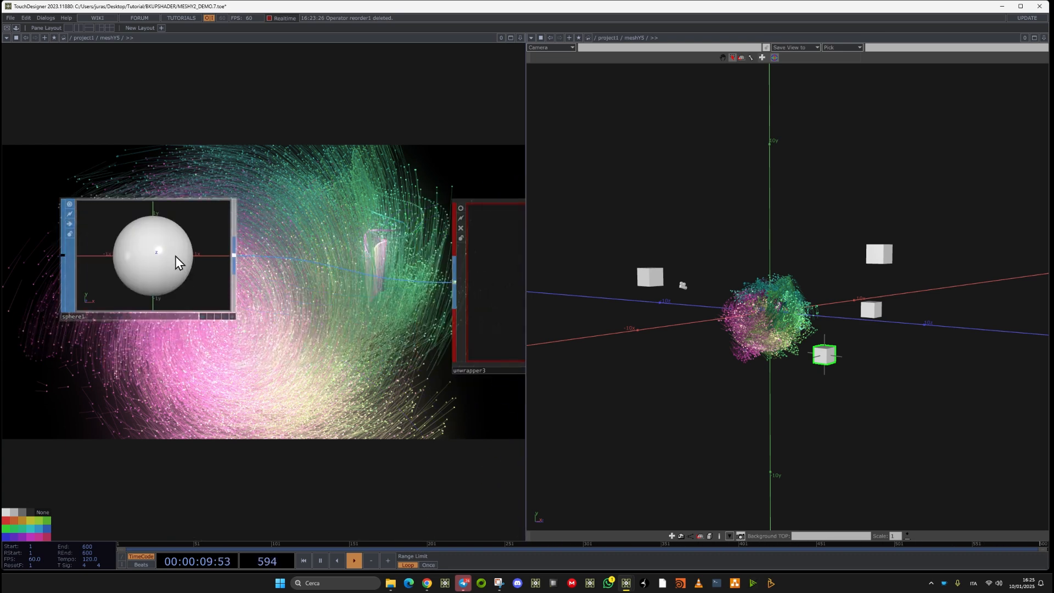
Examine meshY5's network from the sphere source through the position and vector nulls to the geo_vector render
{"action": "scroll", "coordinate": [256, 423], "scroll_direction": "down", "scroll_amount": 5}
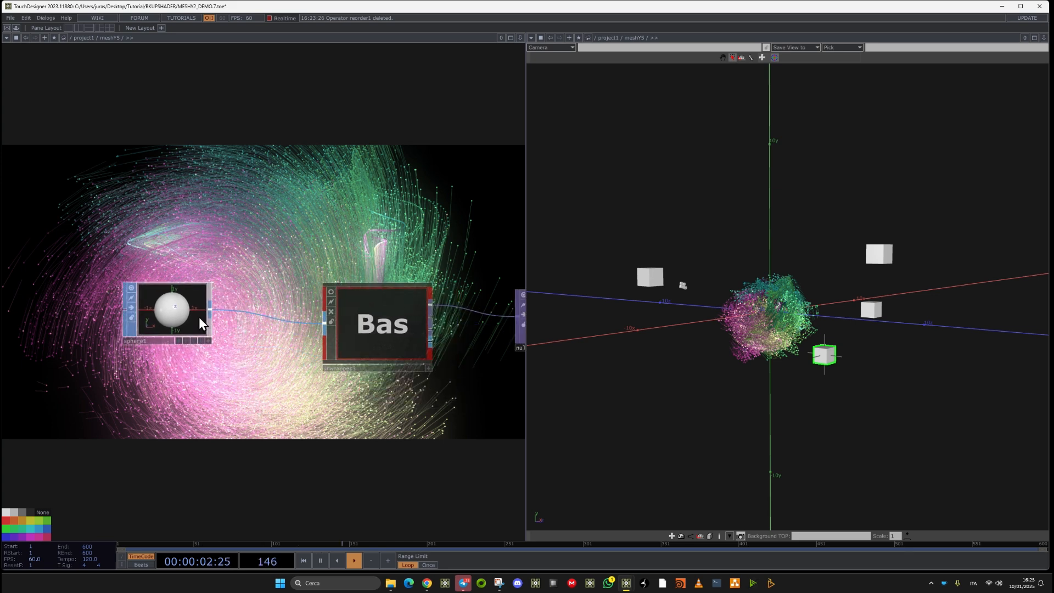
{"action": "scroll", "coordinate": [199, 317], "scroll_direction": "down", "scroll_amount": 4}
{"action": "scroll", "coordinate": [278, 378], "scroll_direction": "down", "scroll_amount": 2}
{"action": "left_click_drag", "start_coordinate": [448, 390], "coordinate": [126, 400]}
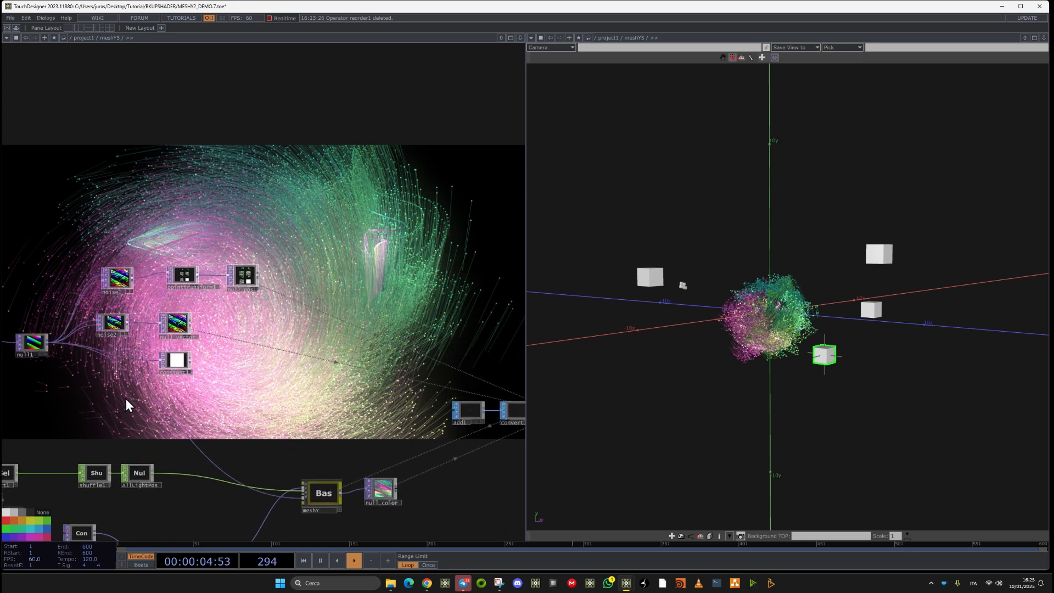
{"action": "left_click_drag", "start_coordinate": [334, 240], "coordinate": [212, 273]}
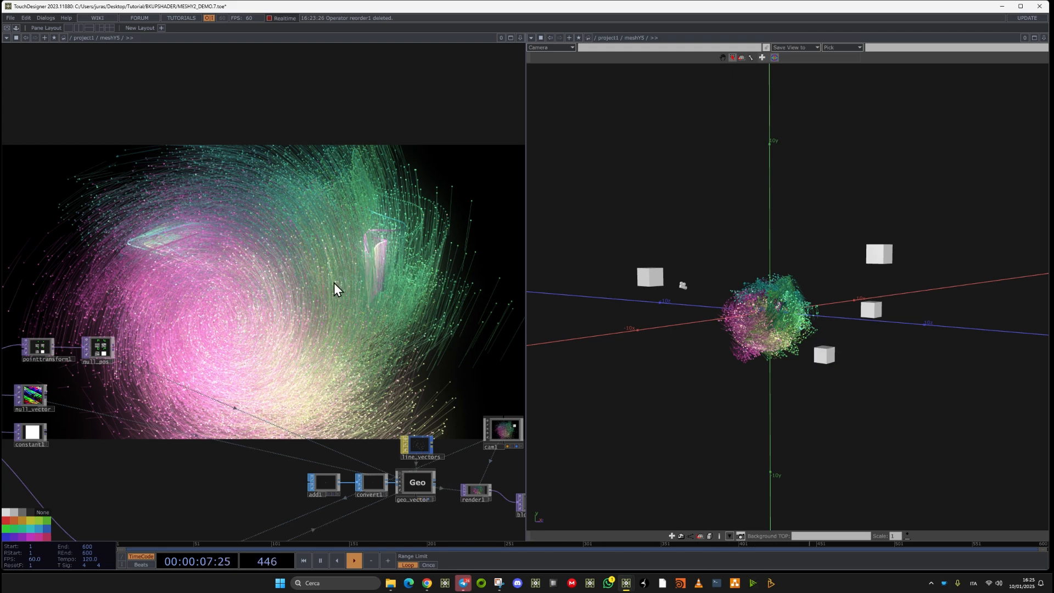
Return to the project1 network at meshY5 and close the Geometry Viewer pane
{"action": "key", "text": "u"}
{"action": "scroll", "coordinate": [300, 356], "scroll_direction": "down", "scroll_amount": 6}
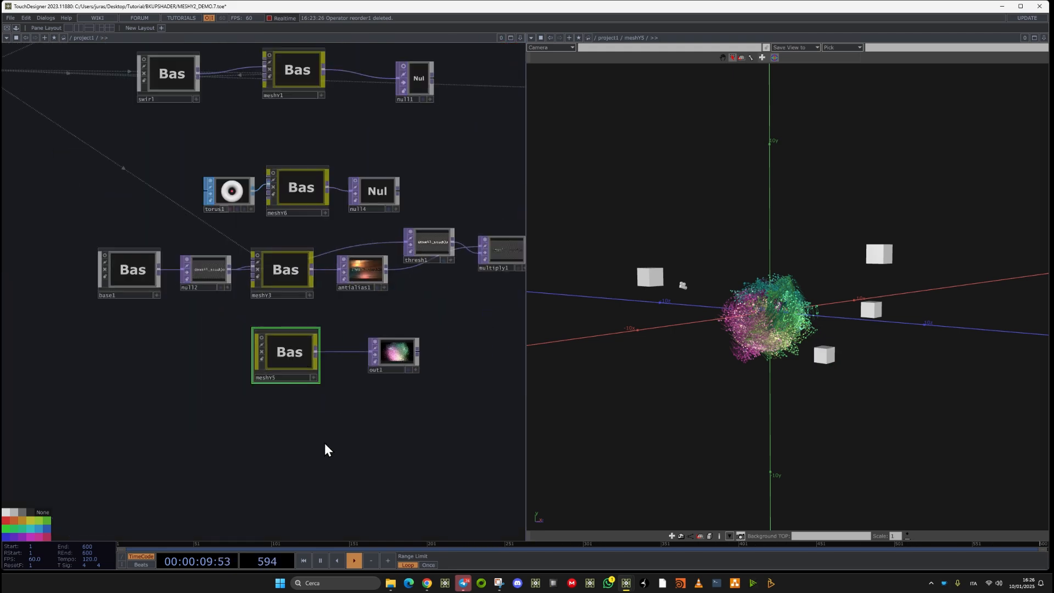
{"action": "left_click_drag", "start_coordinate": [327, 356], "coordinate": [329, 122]}
{"action": "left_click_drag", "start_coordinate": [367, 223], "coordinate": [319, 312]}
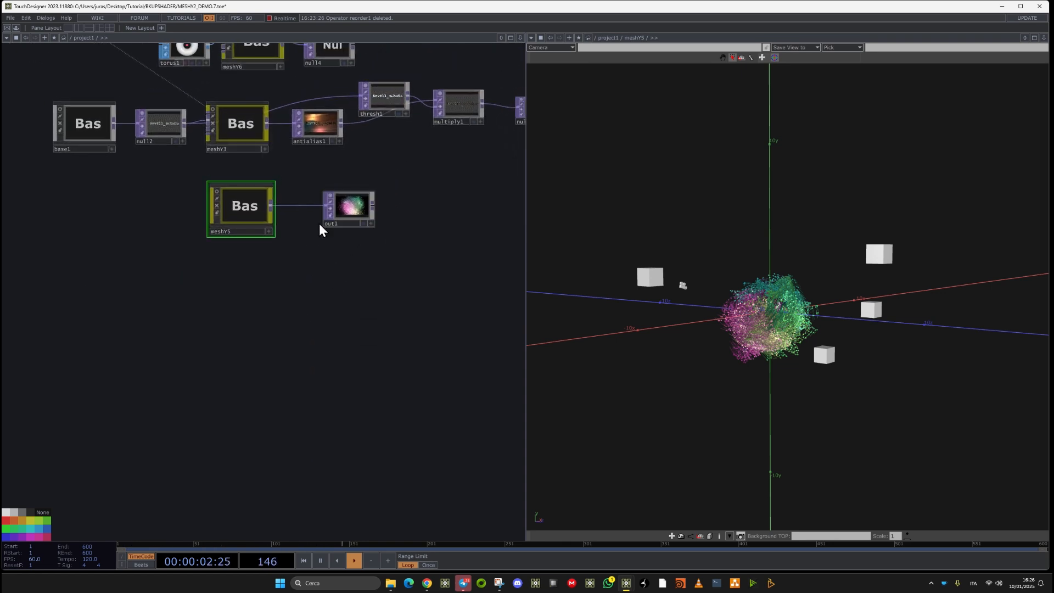
{"action": "scroll", "coordinate": [398, 194], "scroll_direction": "up", "scroll_amount": 4}
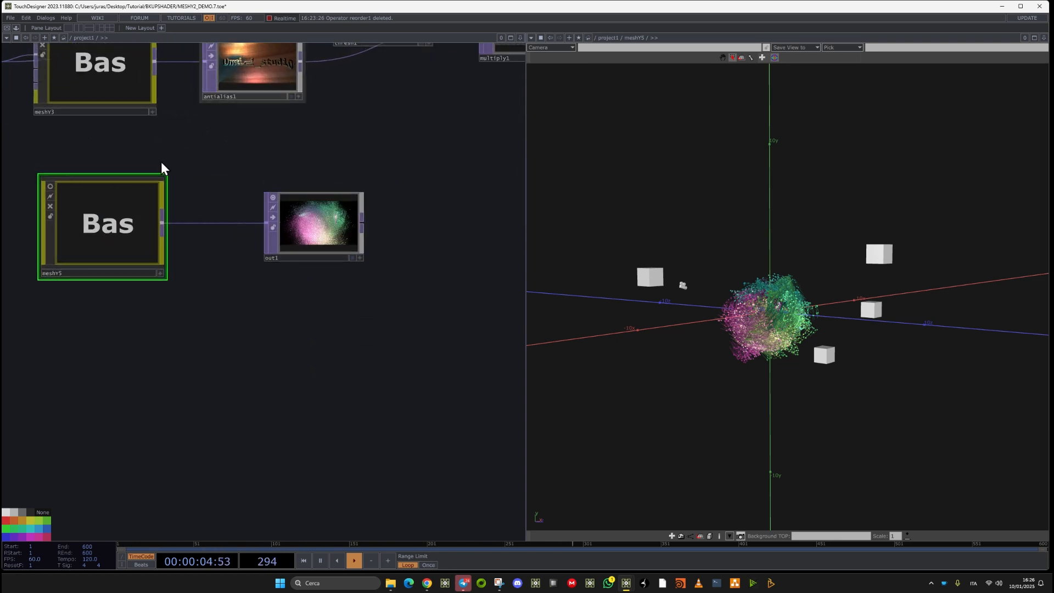
{"action": "left_click", "coordinate": [1043, 39]}
{"action": "left_click", "coordinate": [989, 96]}
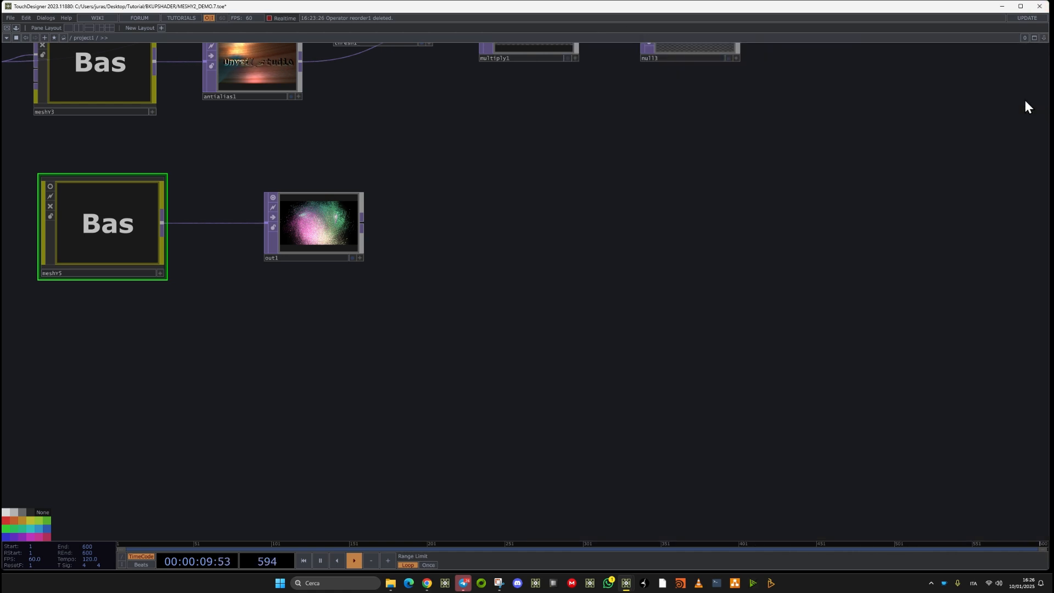
Add a pointRender component from the PointClouds palette to the empty area below meshY5
{"action": "left_click_drag", "start_coordinate": [379, 360], "coordinate": [656, 349]}
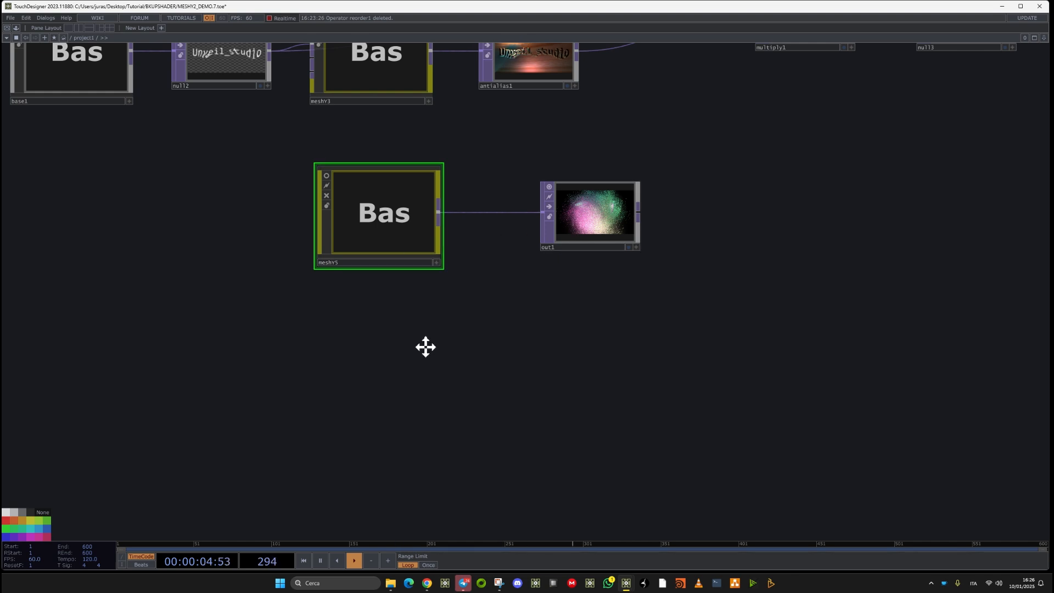
{"action": "left_click_drag", "start_coordinate": [426, 346], "coordinate": [477, 248]}
{"action": "left_click_drag", "start_coordinate": [12, 94], "coordinate": [13, 91]}
{"action": "left_click", "coordinate": [16, 28]}
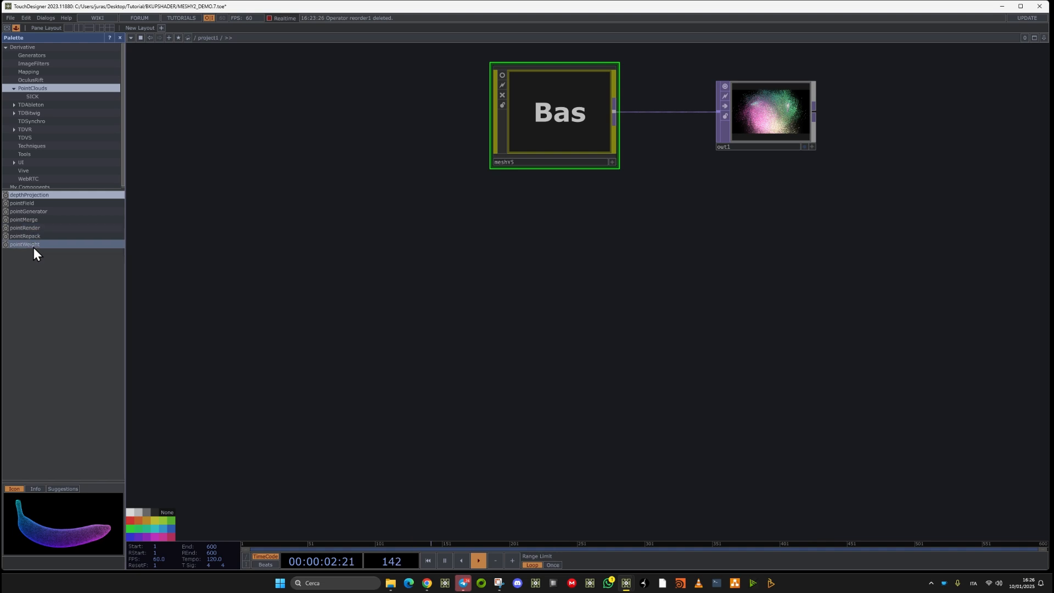
{"action": "left_click_drag", "start_coordinate": [25, 228], "coordinate": [283, 317]}
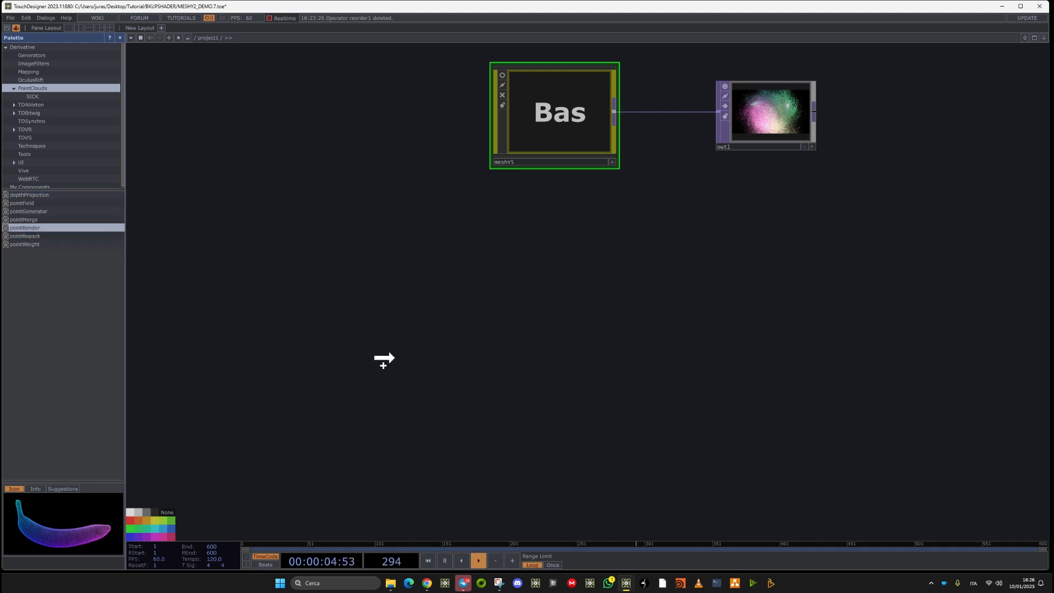
{"action": "left_click_drag", "start_coordinate": [384, 360], "coordinate": [390, 360]}
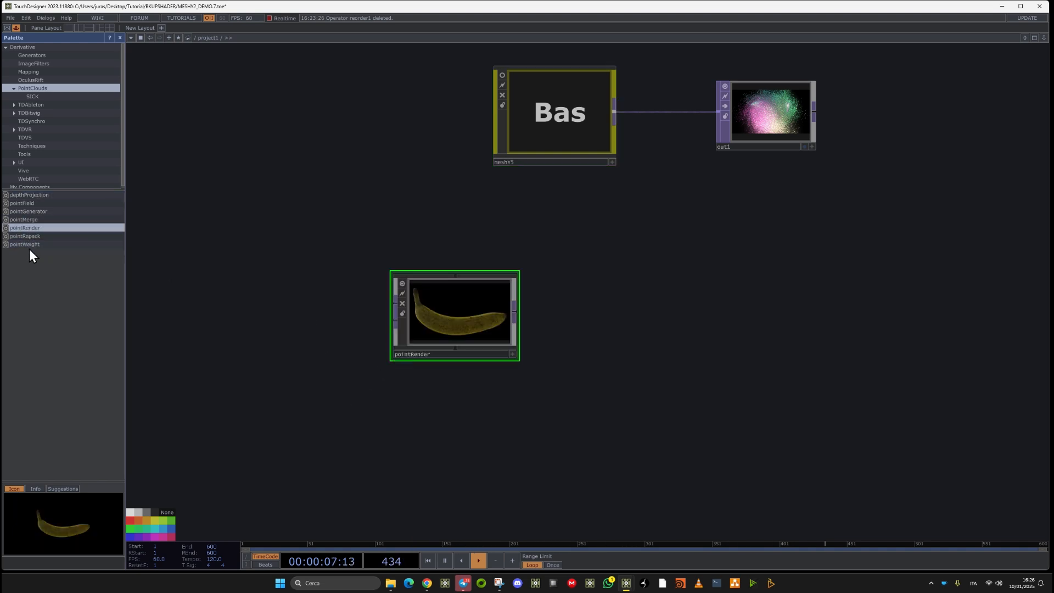
Add a pointWeight component from the palette, arrange pointRender above and to its right, and close the palette
{"action": "left_click_drag", "start_coordinate": [31, 244], "coordinate": [205, 401]}
{"action": "left_click_drag", "start_coordinate": [275, 383], "coordinate": [284, 384]}
{"action": "left_click_drag", "start_coordinate": [501, 324], "coordinate": [731, 316]}
{"action": "left_click_drag", "start_coordinate": [388, 343], "coordinate": [649, 514]}
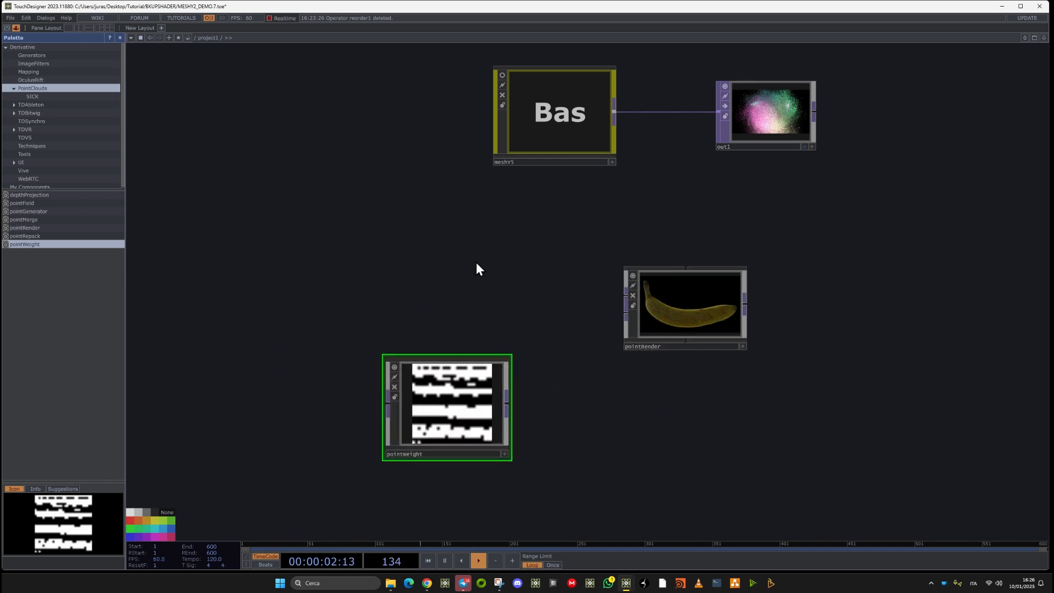
{"action": "left_click_drag", "start_coordinate": [478, 268], "coordinate": [590, 261]}
{"action": "key", "text": "Tab"}
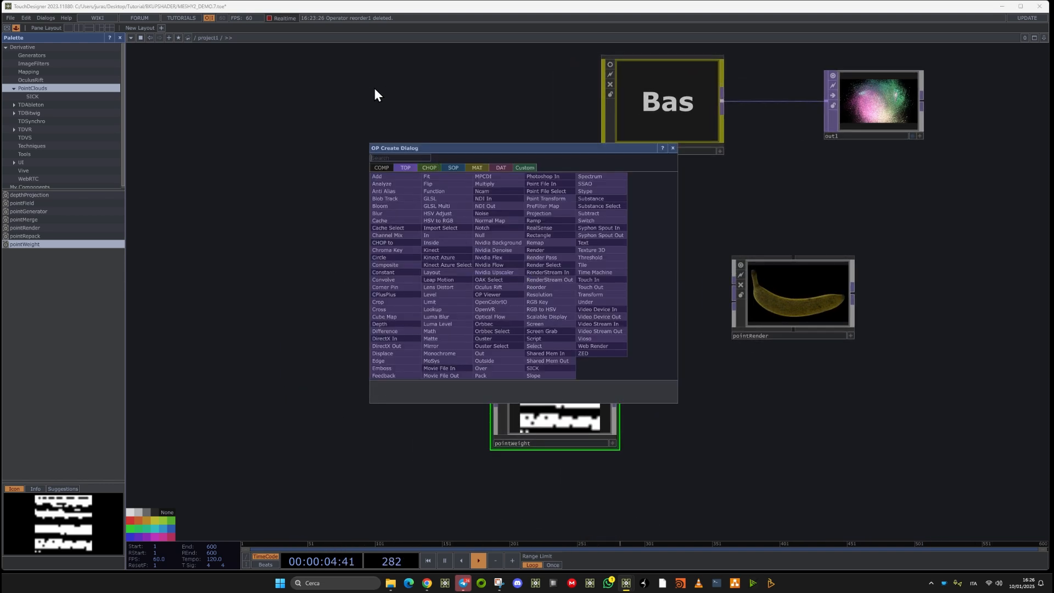
{"action": "left_click", "coordinate": [120, 38]}
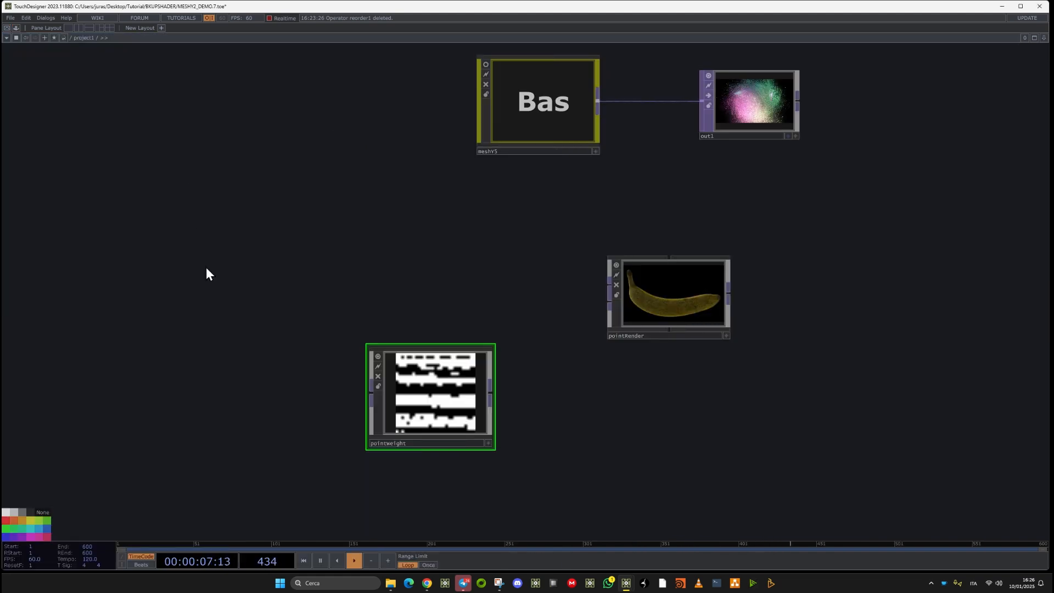
Add a Noise TOP to the upper left of pointWeight
{"action": "key", "text": "Tab"}
{"action": "type", "text": "noi"}
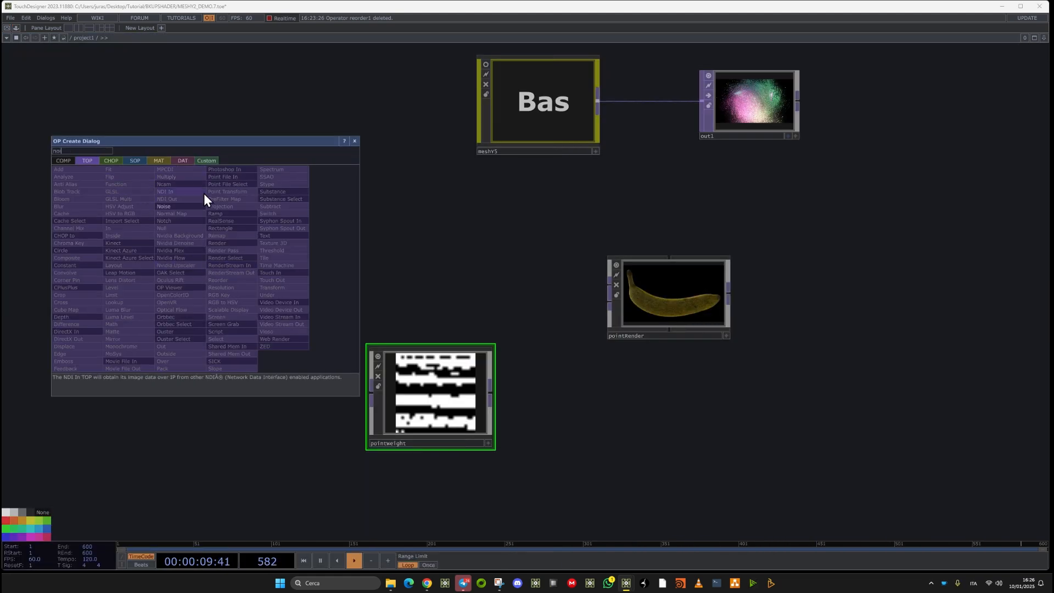
{"action": "left_click", "coordinate": [190, 208]}
{"action": "left_click", "coordinate": [244, 304]}
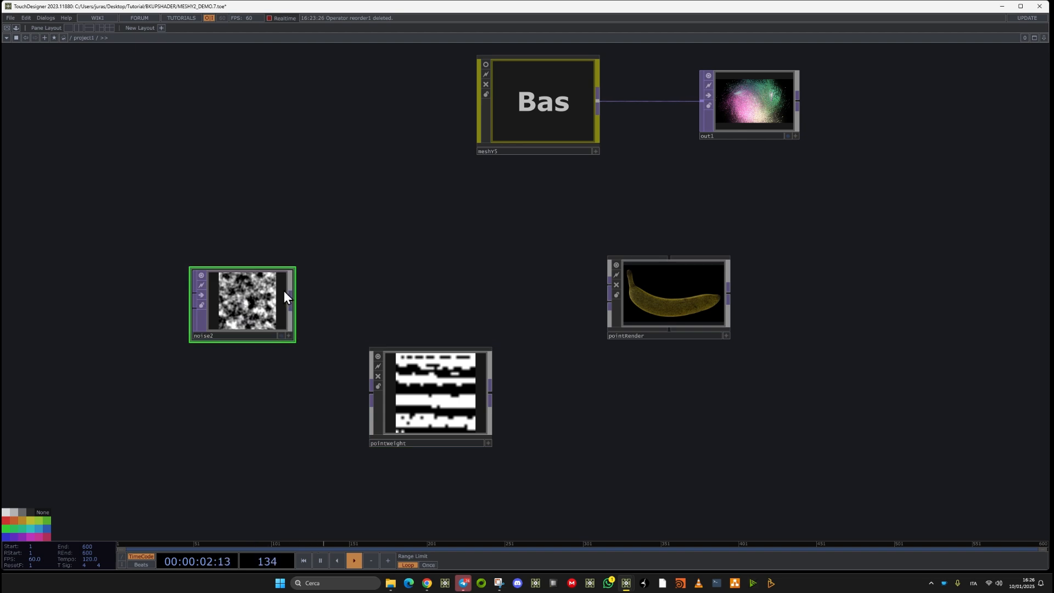
Turn off Monochrome on the new Noise TOP and set its pixel format to 32-bit float (RGBA)
{"action": "key", "text": "p"}
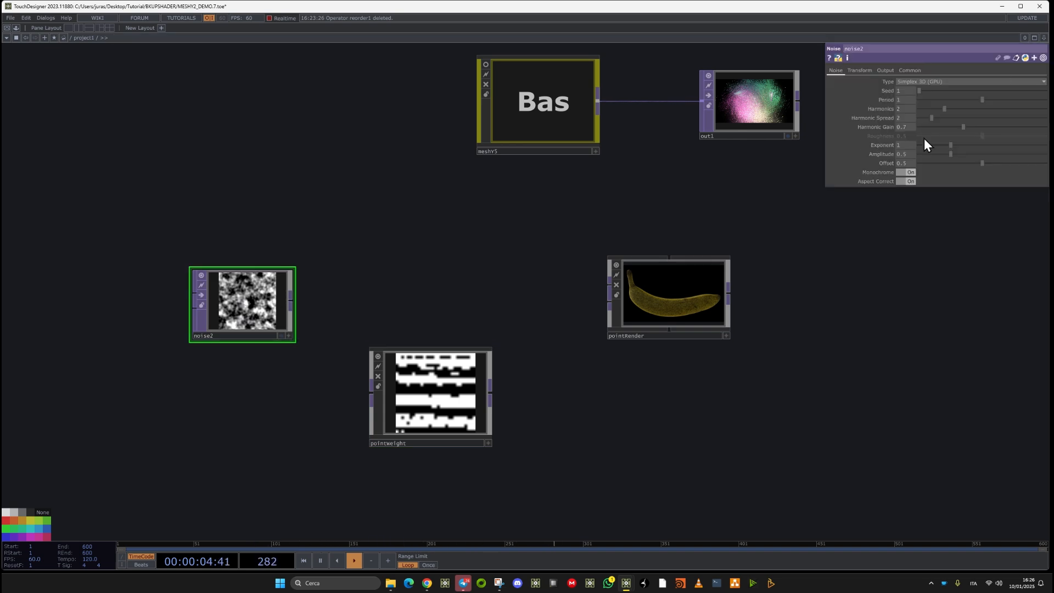
{"action": "left_click", "coordinate": [906, 172]}
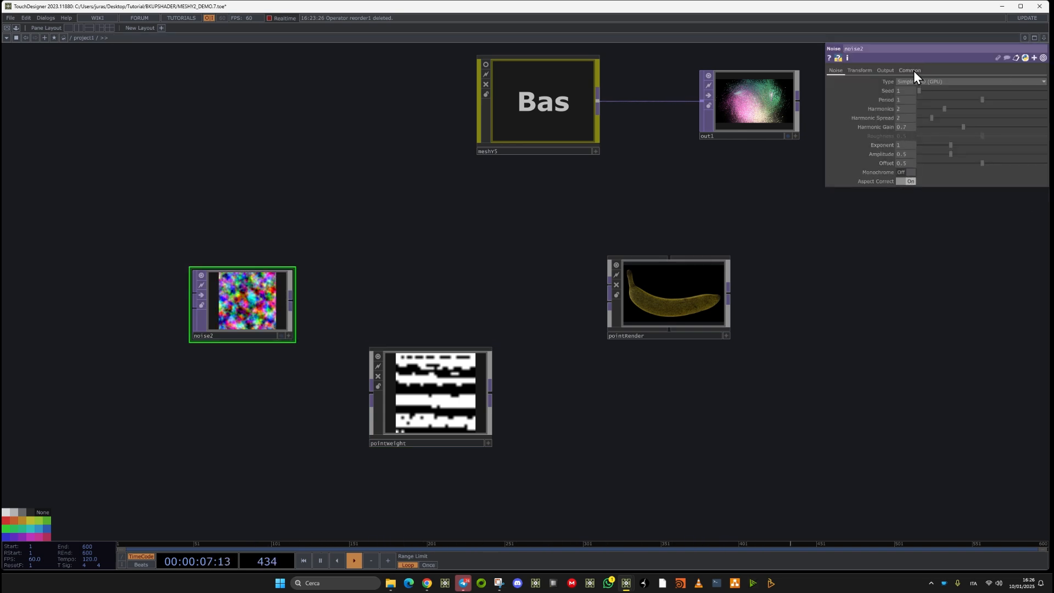
{"action": "left_click", "coordinate": [913, 71]}
{"action": "left_click", "coordinate": [920, 173]}
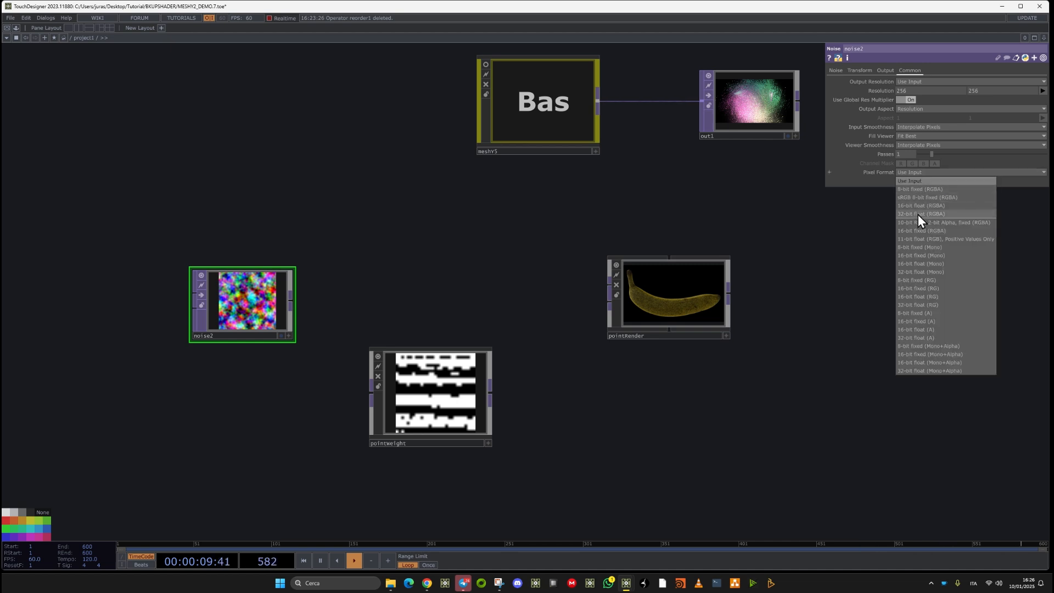
{"action": "left_click", "coordinate": [919, 214]}
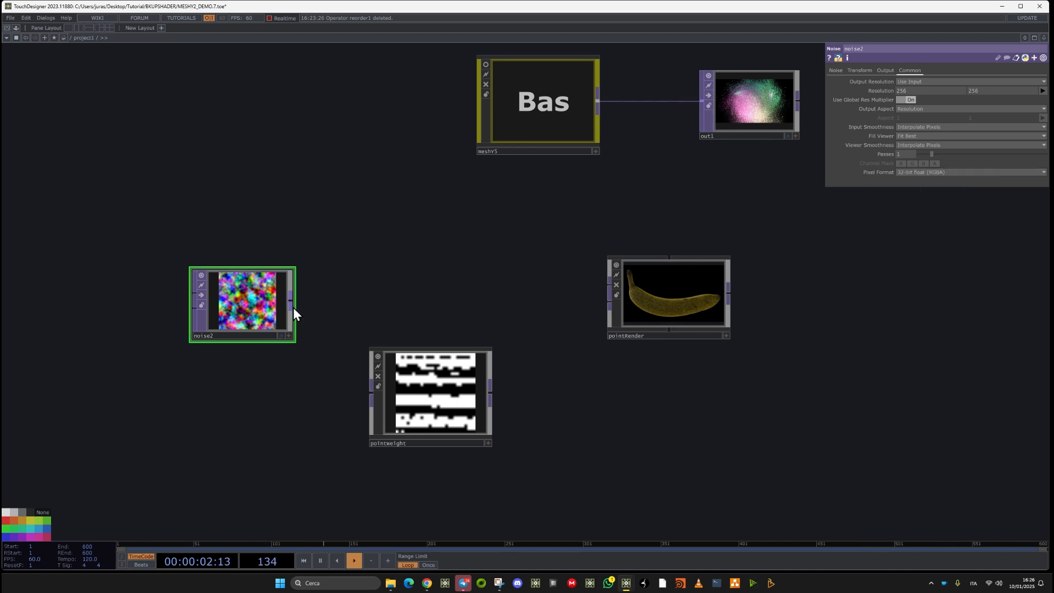
Wire the Noise TOP into pointWeight and inspect the positions and weights inside that component
{"action": "left_click_drag", "start_coordinate": [294, 303], "coordinate": [364, 412]}
{"action": "left_click", "coordinate": [433, 397]}
{"action": "key", "text": "i"}
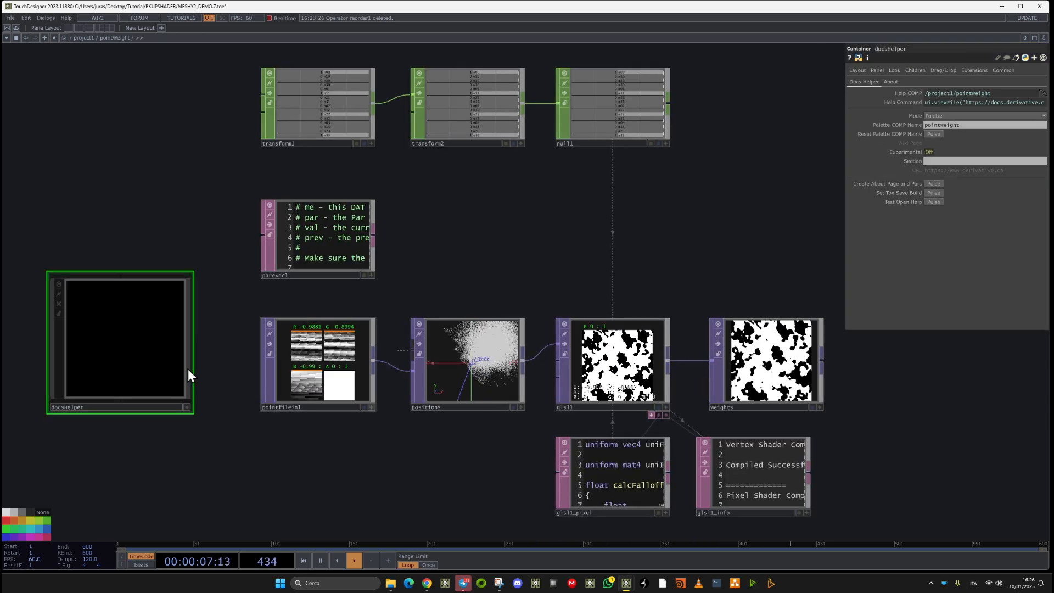
{"action": "scroll", "coordinate": [723, 381], "scroll_direction": "up", "scroll_amount": 3}
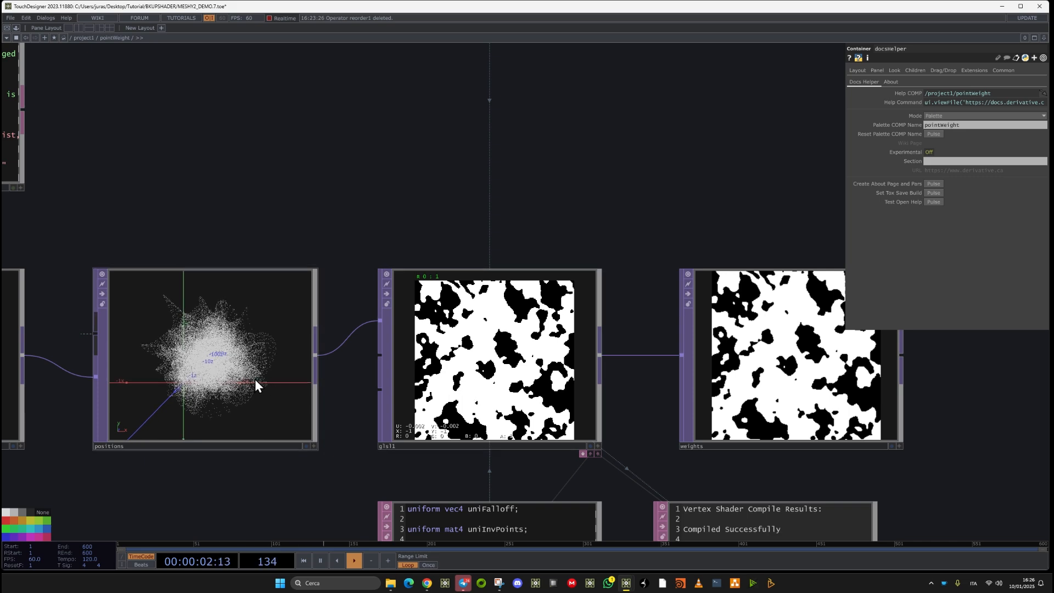
{"action": "key", "text": "h"}
{"action": "key", "text": "u"}
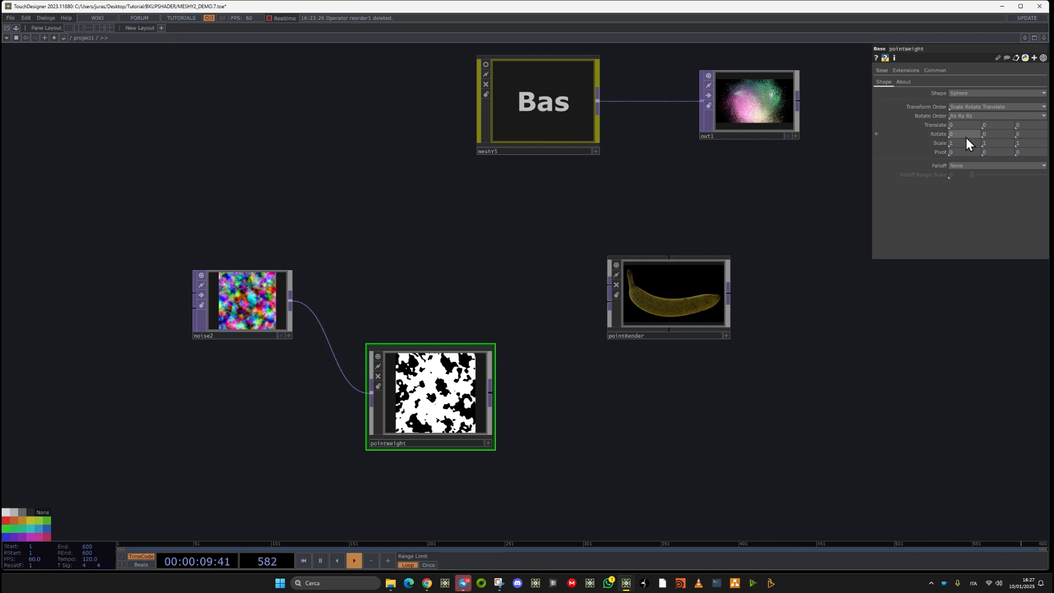
Set pointWeight's Falloff to Linear with a Falloff Range Scale of 0.682
{"action": "left_click", "coordinate": [968, 167]}
{"action": "left_click", "coordinate": [979, 183]}
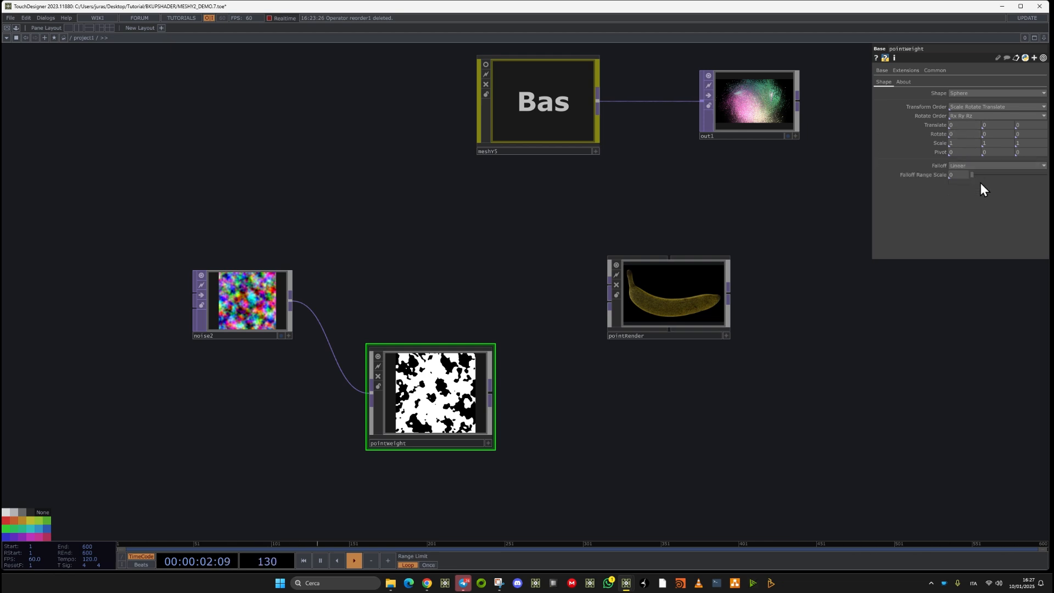
{"action": "left_click_drag", "start_coordinate": [978, 174], "coordinate": [1023, 178]}
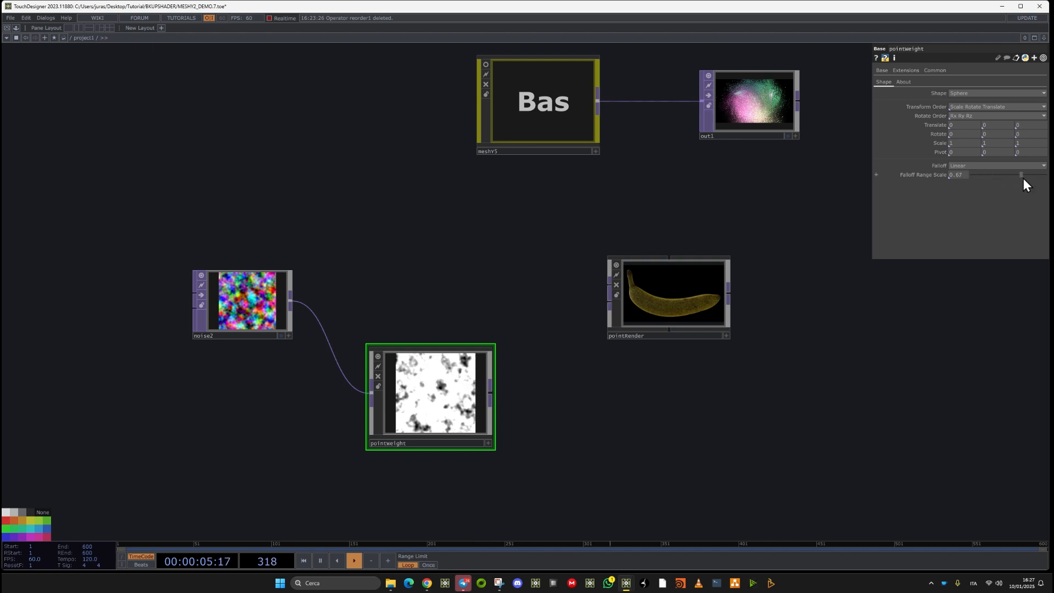
Connect the Noise TOP to pointRender's first input and pointWeight's output to its second input
{"action": "left_click", "coordinate": [291, 301]}
{"action": "left_click", "coordinate": [606, 285]}
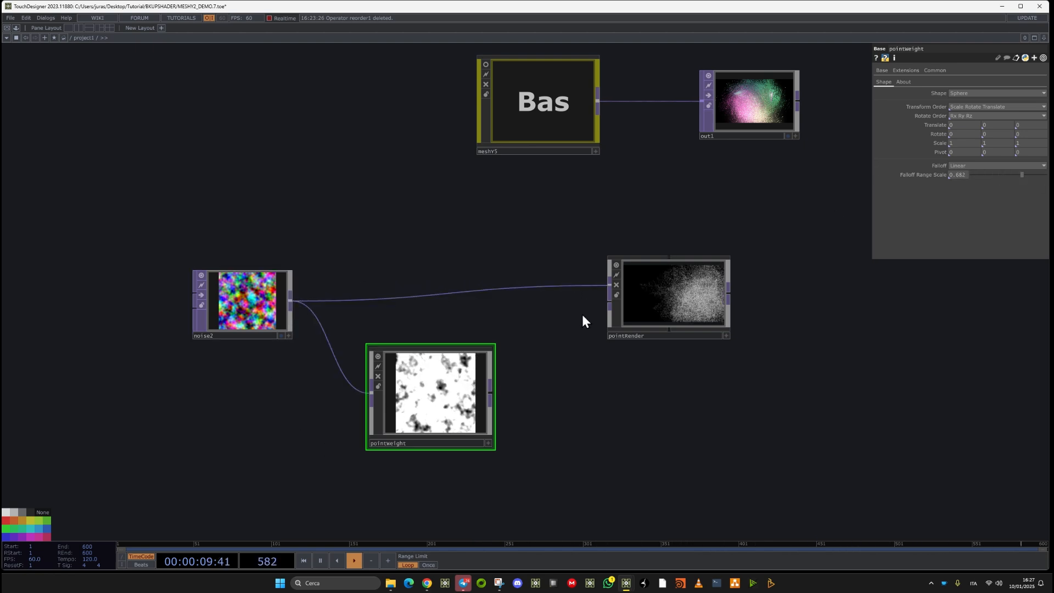
{"action": "left_click", "coordinate": [493, 395]}
{"action": "left_click", "coordinate": [610, 303]}
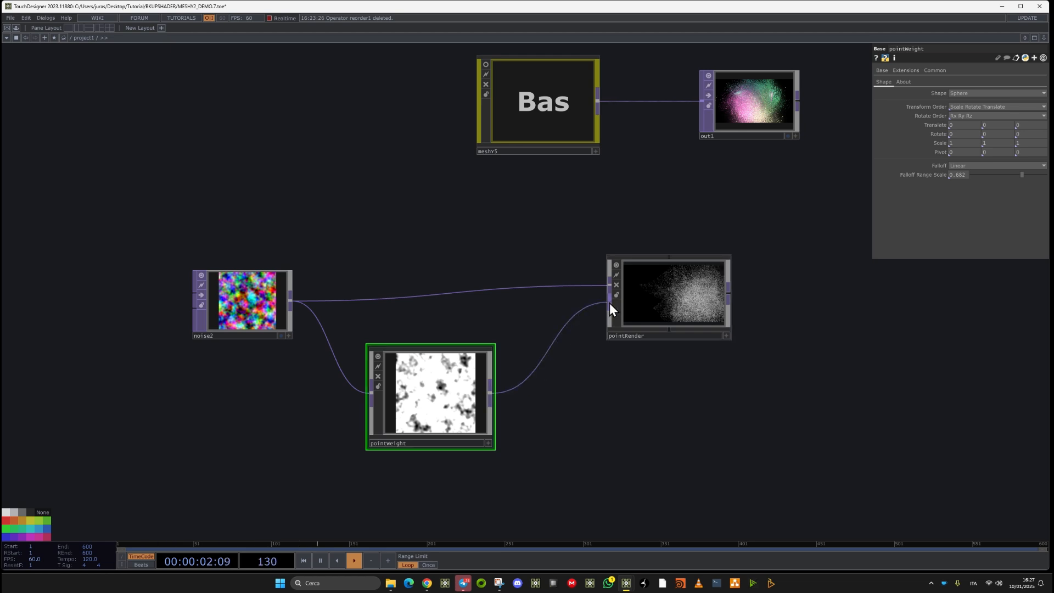
Append a Null TOP to pointRender's output and display it as the network background
{"action": "scroll", "coordinate": [699, 301], "scroll_direction": "up", "scroll_amount": 3}
{"action": "right_click", "coordinate": [736, 291]}
{"action": "left_click", "coordinate": [736, 291]}
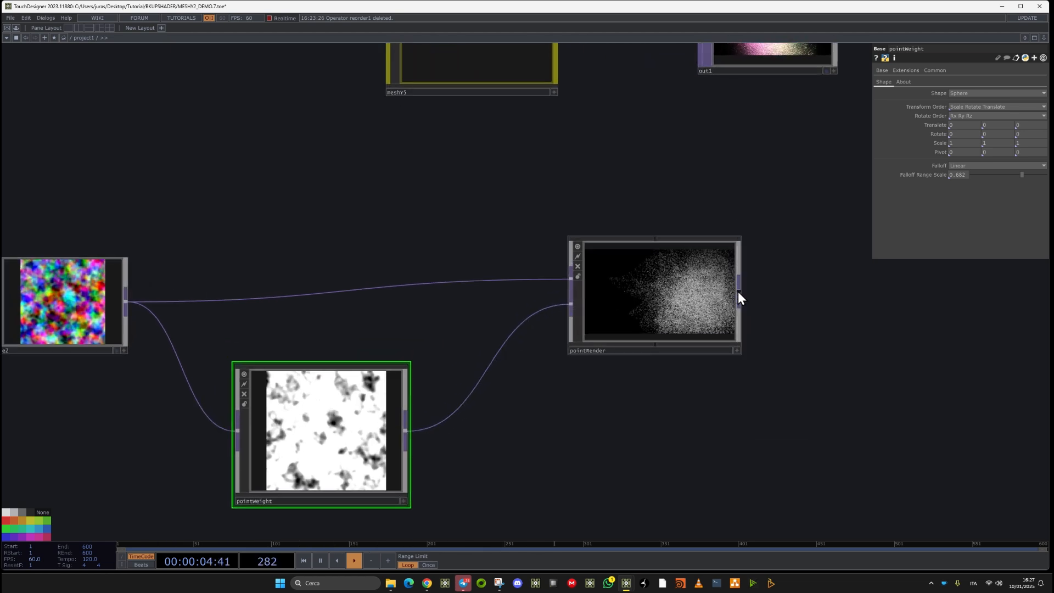
{"action": "right_click", "coordinate": [739, 291]}
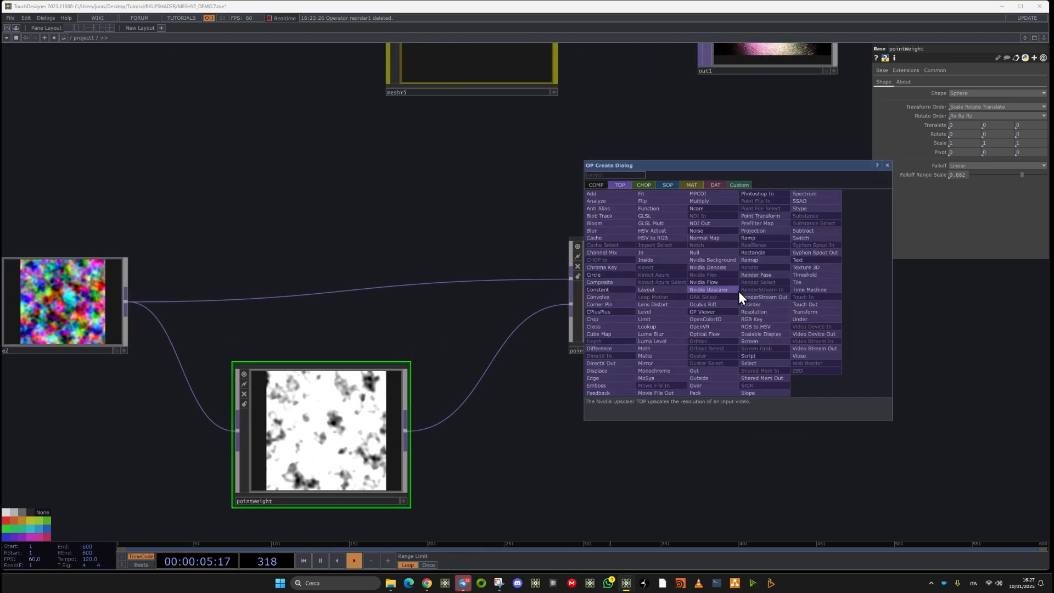
{"action": "left_click", "coordinate": [696, 254]}
{"action": "left_click", "coordinate": [955, 295]}
{"action": "left_click", "coordinate": [967, 339]}
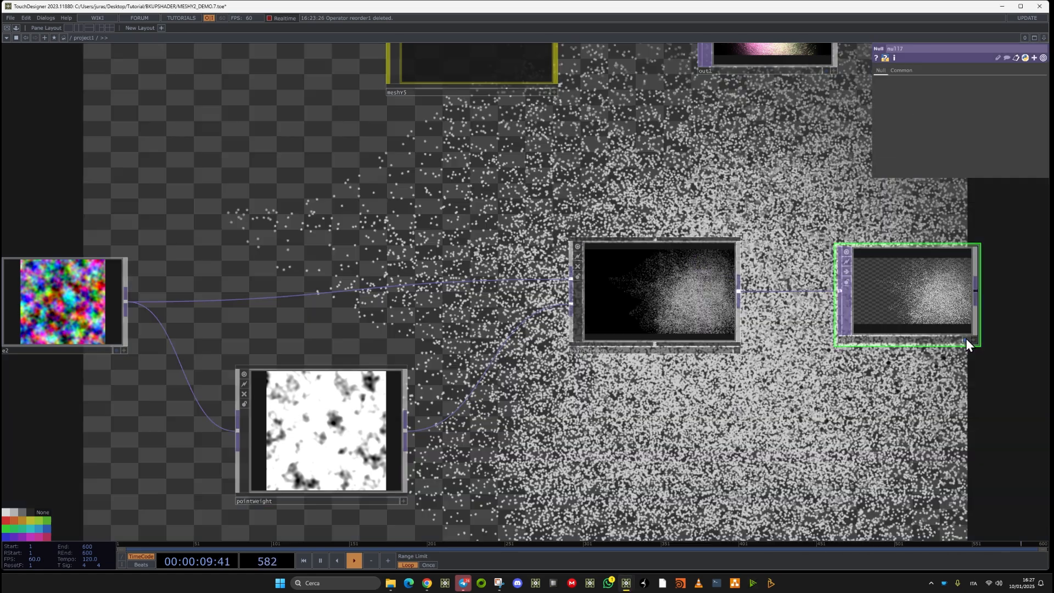
Home the camera in pointRender's viewer to frame the whole point cloud
{"action": "left_click_drag", "start_coordinate": [765, 413], "coordinate": [613, 340]}
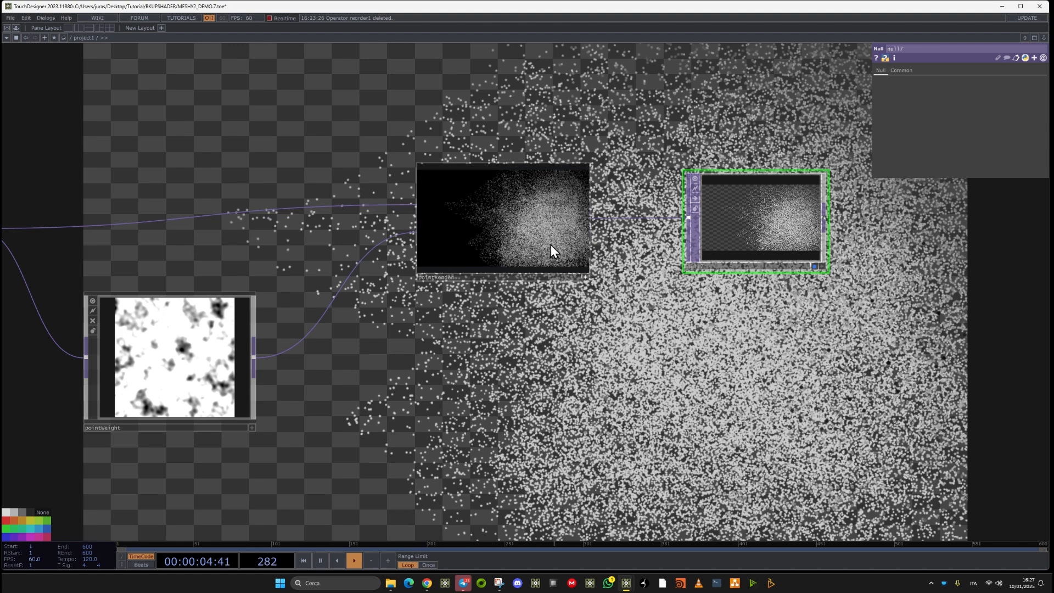
{"action": "key", "text": "h"}
{"action": "left_click_drag", "start_coordinate": [573, 343], "coordinate": [838, 383]}
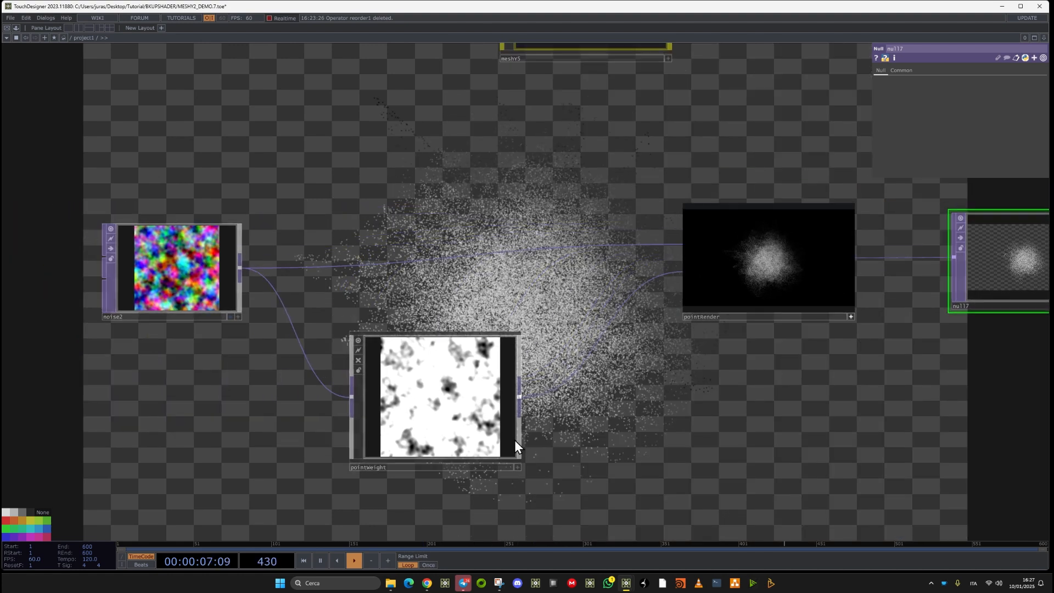
Set the Offset of the Noise TOP feeding the point cloud to 0
{"action": "left_click", "coordinate": [510, 395]}
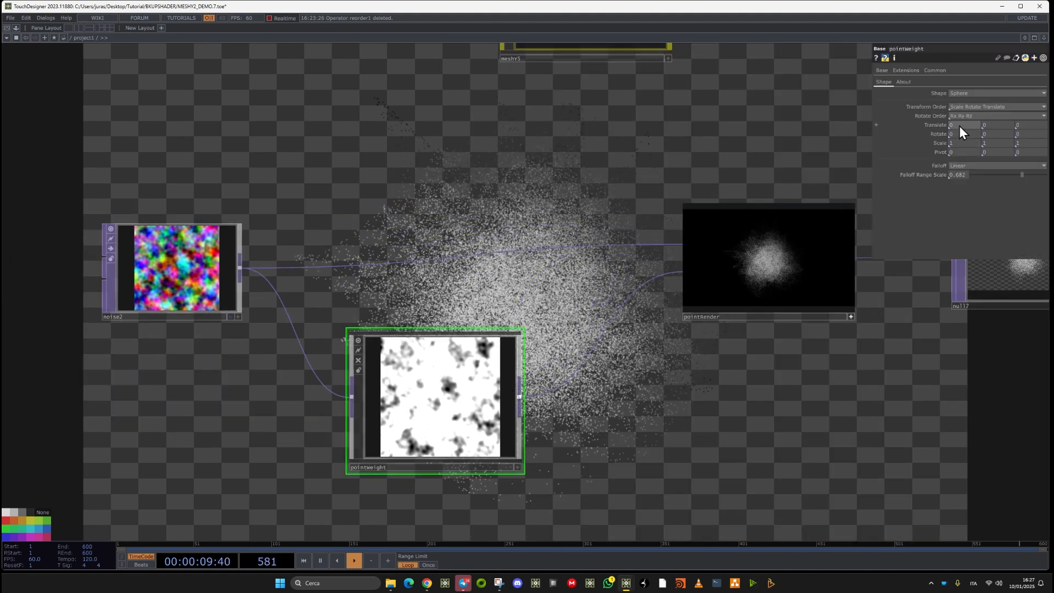
{"action": "left_click", "coordinate": [167, 264]}
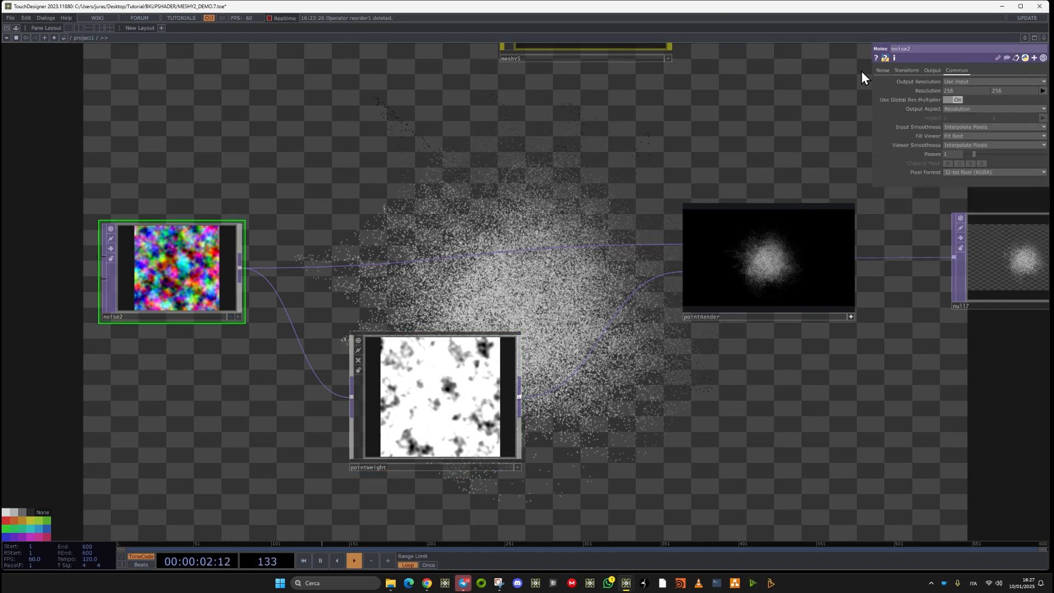
{"action": "left_click", "coordinate": [884, 71]}
{"action": "left_click_drag", "start_coordinate": [983, 164], "coordinate": [676, 193]}
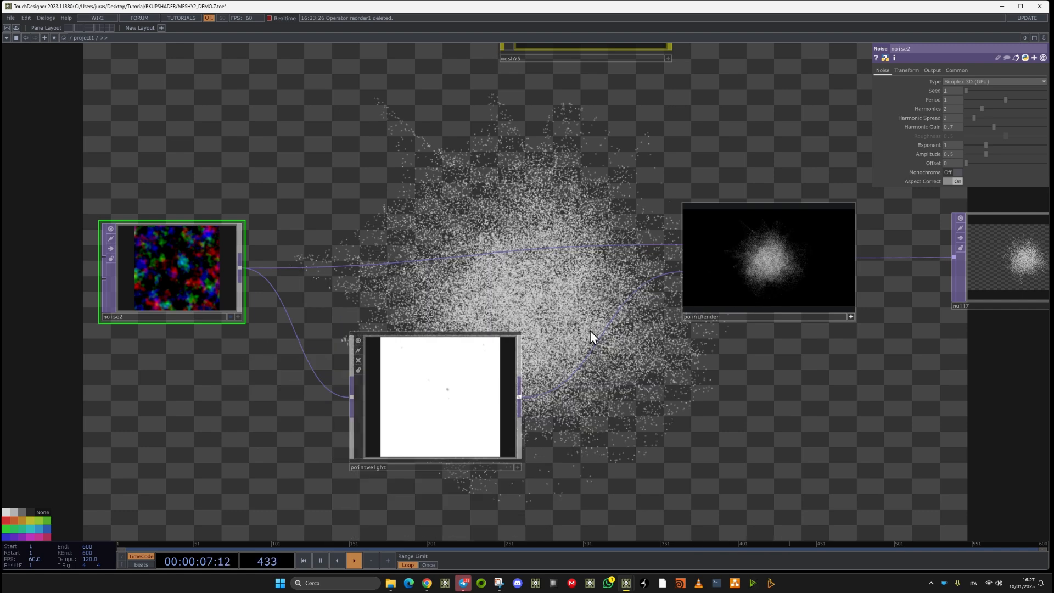
Set pointWeight's Falloff to None and its Scale to 0.3 on all three axes
{"action": "scroll", "coordinate": [439, 391], "scroll_direction": "up", "scroll_amount": 5}
{"action": "scroll", "coordinate": [432, 376], "scroll_direction": "down", "scroll_amount": 3}
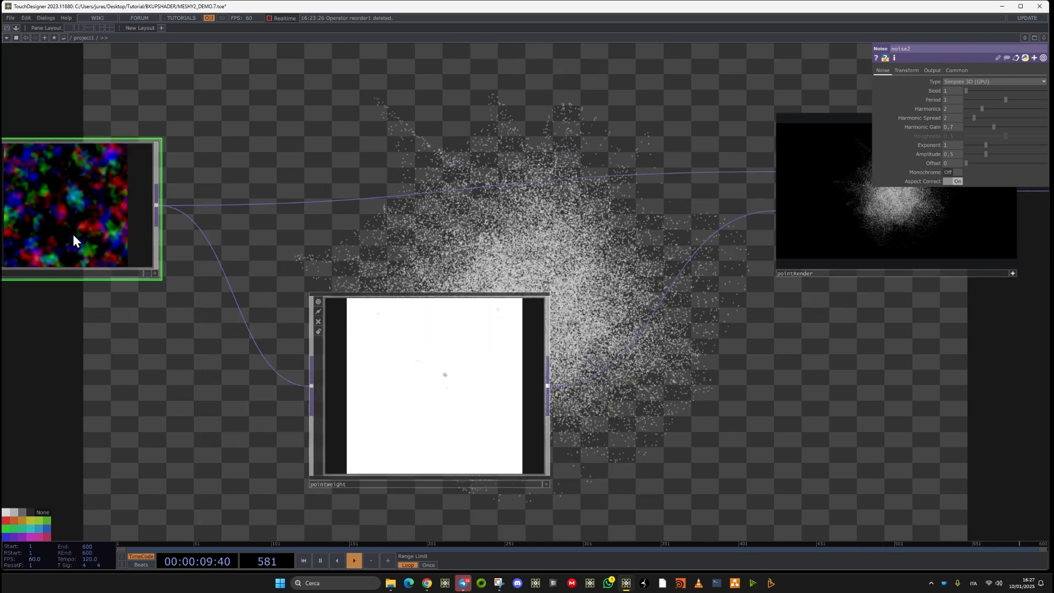
{"action": "left_click", "coordinate": [459, 387]}
{"action": "left_click_drag", "start_coordinate": [714, 288], "coordinate": [564, 356]}
{"action": "left_click_drag", "start_coordinate": [729, 181], "coordinate": [827, 227]}
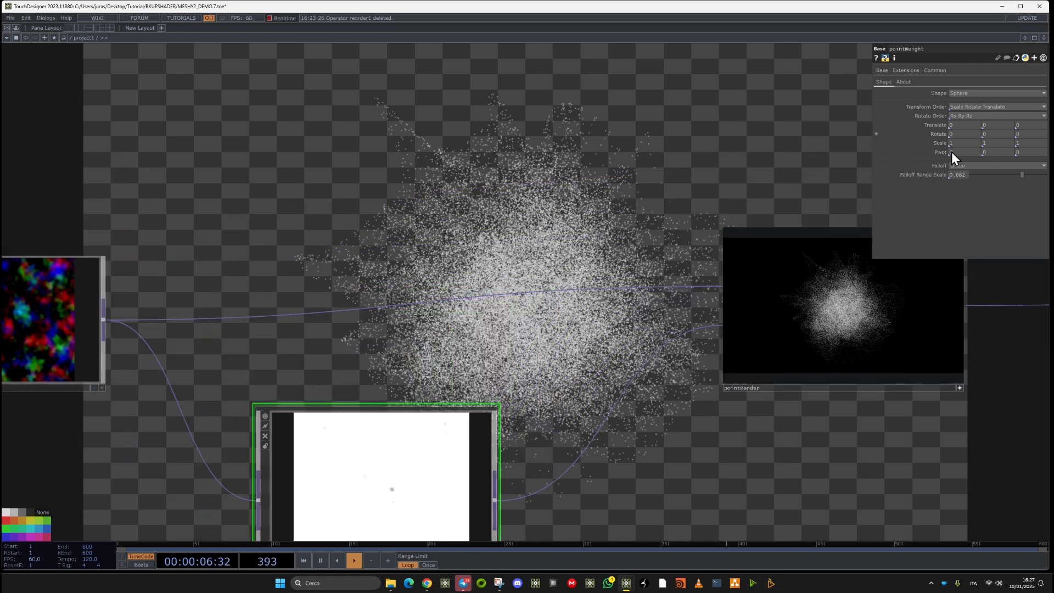
{"action": "left_click", "coordinate": [983, 166]}
{"action": "left_click", "coordinate": [974, 174]}
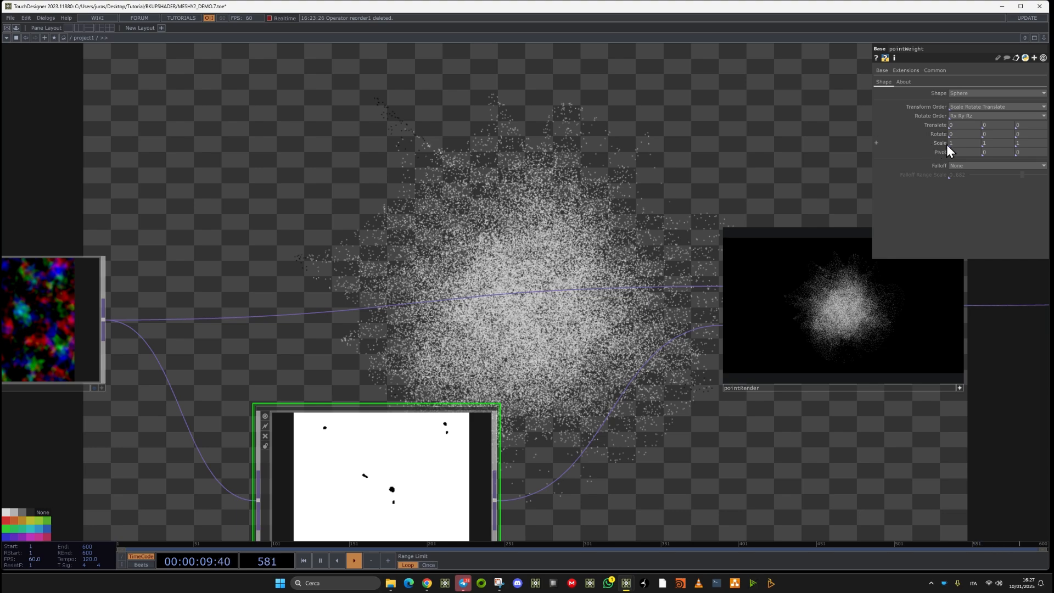
{"action": "left_click_drag", "start_coordinate": [940, 144], "coordinate": [937, 130]}
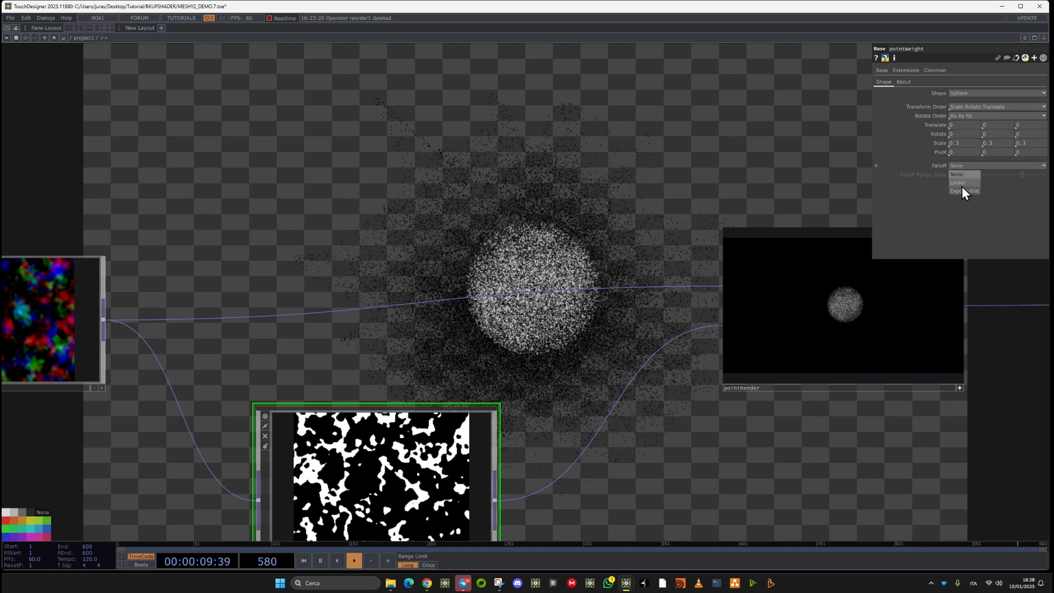
Set pointWeight's Falloff to Linear, with a Scale of 0.13 on all axes and a Falloff Range Scale of 7.1
{"action": "left_click", "coordinate": [962, 185]}
{"action": "left_click_drag", "start_coordinate": [1023, 176], "coordinate": [1046, 174]}
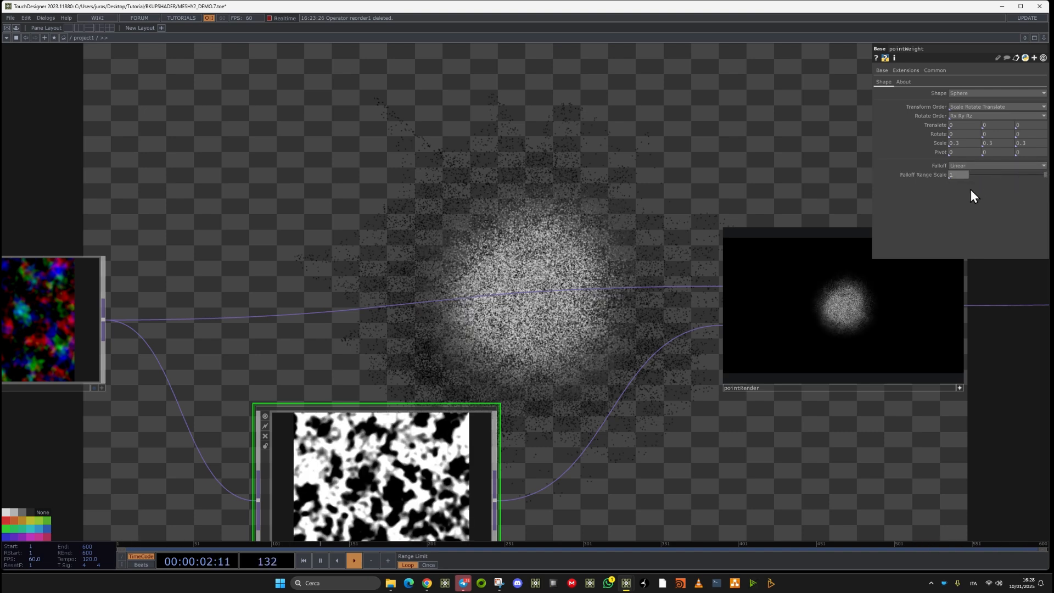
{"action": "left_click_drag", "start_coordinate": [943, 143], "coordinate": [923, 151]}
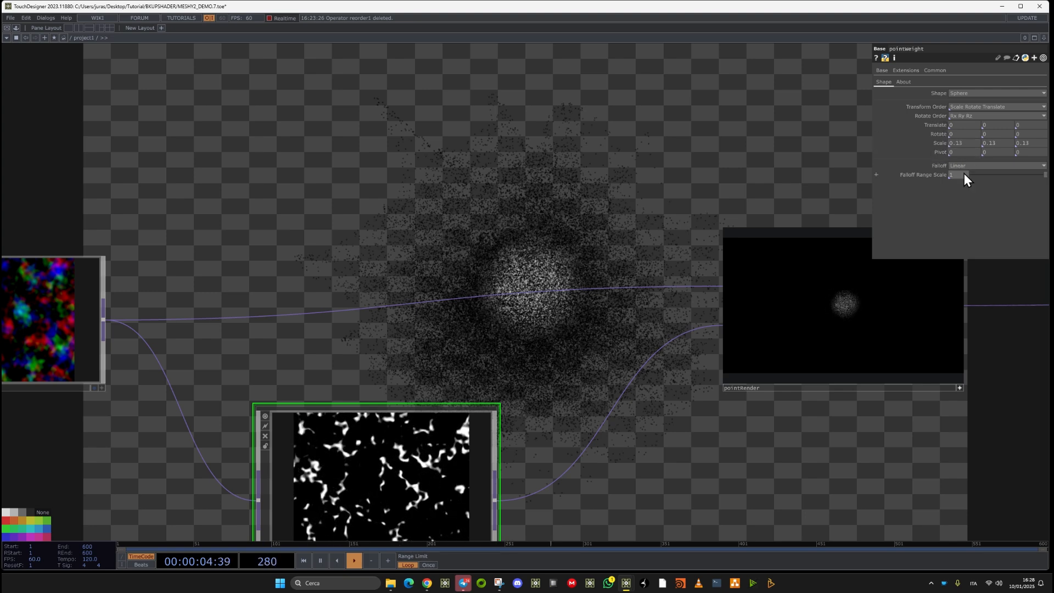
{"action": "left_click_drag", "start_coordinate": [965, 179], "coordinate": [961, 163]}
{"action": "left_click_drag", "start_coordinate": [531, 272], "coordinate": [383, 229]}
{"action": "left_click_drag", "start_coordinate": [275, 440], "coordinate": [246, 456]}
{"action": "scroll", "coordinate": [325, 401], "scroll_direction": "down", "scroll_amount": 5}
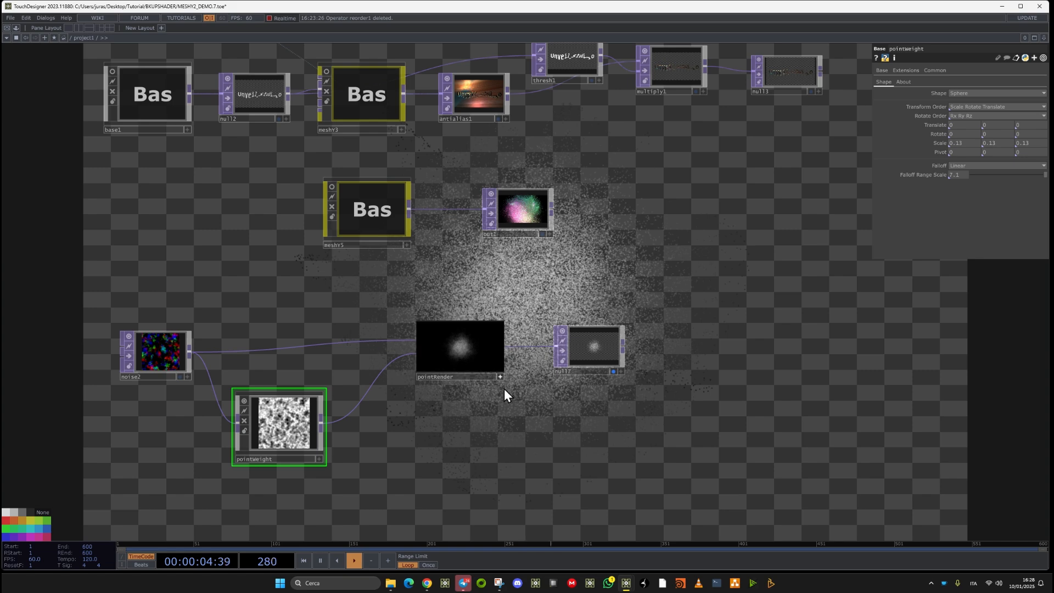
Deactivate pointRender's interactive viewer and reposition the noise point-cloud nodes farther below meshY5
{"action": "left_click", "coordinate": [500, 376]}
{"action": "left_click_drag", "start_coordinate": [597, 341], "coordinate": [663, 330]}
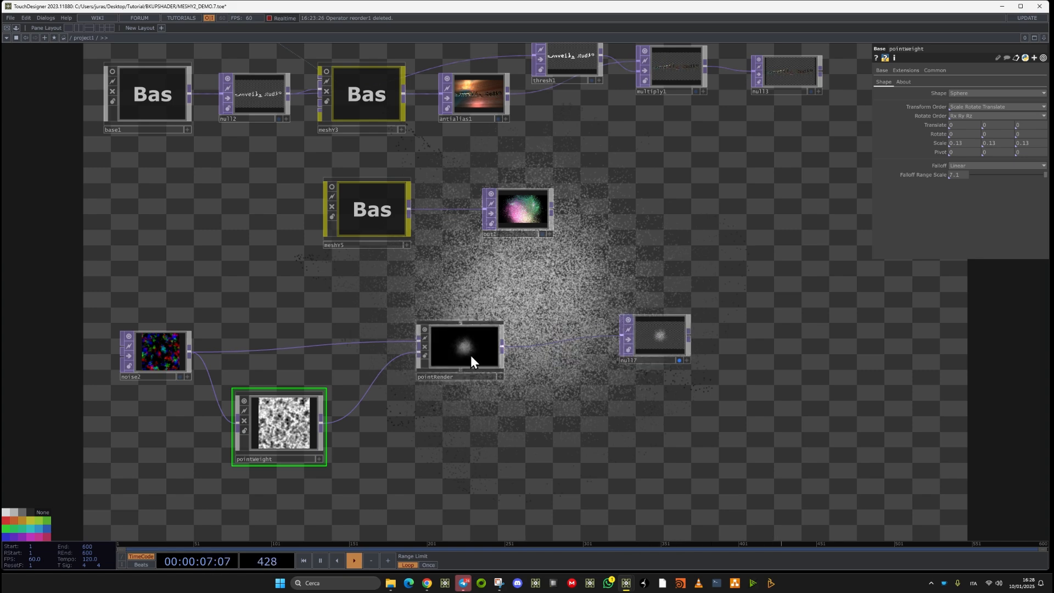
{"action": "left_click_drag", "start_coordinate": [470, 355], "coordinate": [547, 327]}
{"action": "left_click_drag", "start_coordinate": [643, 173], "coordinate": [575, 14]}
{"action": "left_click_drag", "start_coordinate": [402, 222], "coordinate": [727, 120]}
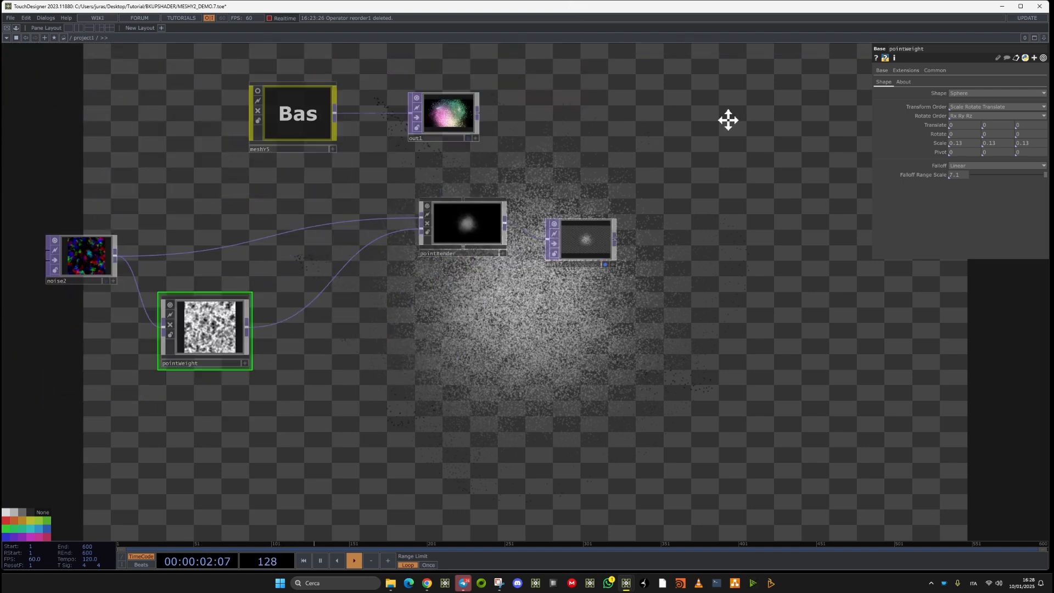
{"action": "right_click_drag", "start_coordinate": [260, 180], "coordinate": [810, 339]}
{"action": "left_click_drag", "start_coordinate": [766, 225], "coordinate": [826, 524]}
Toggle the background display of meshY5's out1 on and off, and turn off its node viewer
{"action": "left_click", "coordinate": [640, 115]}
{"action": "left_click_drag", "start_coordinate": [598, 322], "coordinate": [529, 324]}
{"action": "left_click_drag", "start_coordinate": [569, 118], "coordinate": [569, 116]}
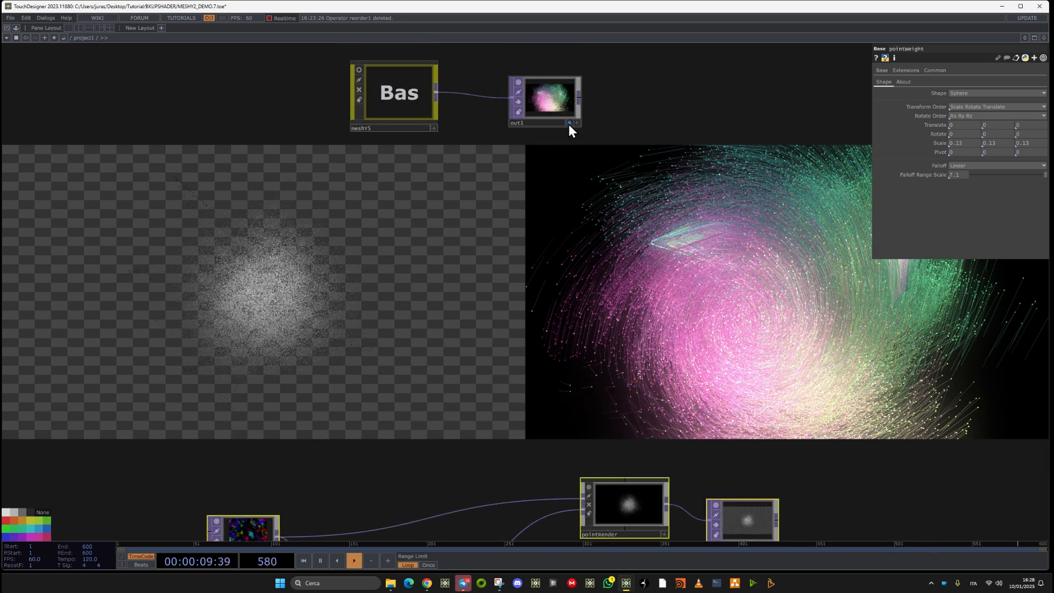
{"action": "left_click", "coordinate": [569, 124]}
{"action": "left_click", "coordinate": [518, 82]}
{"action": "left_click_drag", "start_coordinate": [514, 322], "coordinate": [492, 112]}
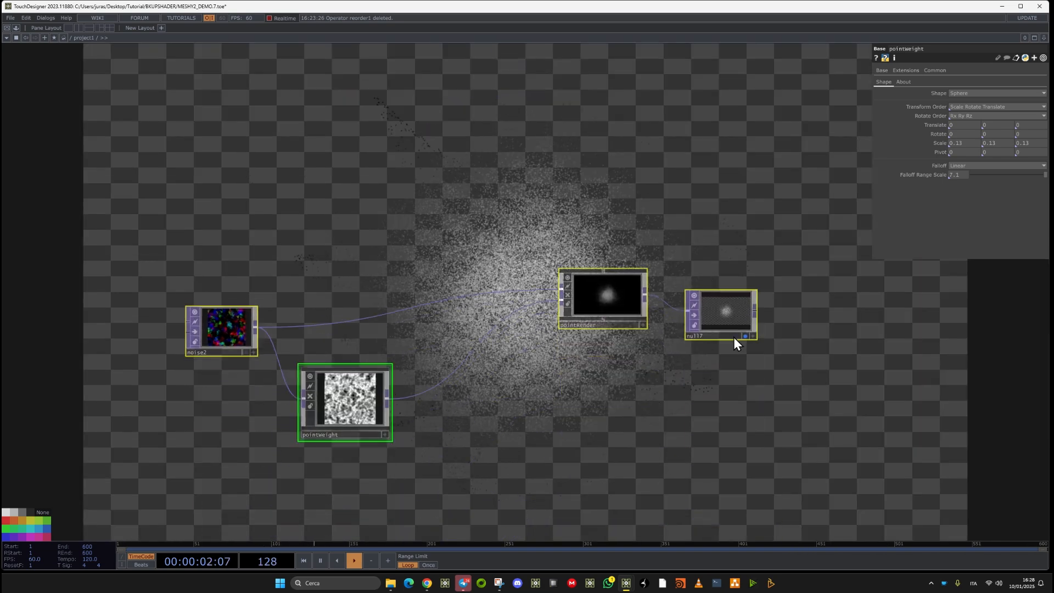
Set pointRender's Point Size to 1.42
{"action": "scroll", "coordinate": [734, 338], "scroll_direction": "up", "scroll_amount": 5}
{"action": "left_click_drag", "start_coordinate": [604, 364], "coordinate": [322, 389]}
{"action": "left_click", "coordinate": [175, 332]}
{"action": "left_click_drag", "start_coordinate": [956, 104], "coordinate": [963, 107]}
Set the X Translate of the pointWeight sphere to 0.4
{"action": "left_click_drag", "start_coordinate": [579, 151], "coordinate": [472, 165]}
{"action": "left_click_drag", "start_coordinate": [380, 266], "coordinate": [526, 197]}
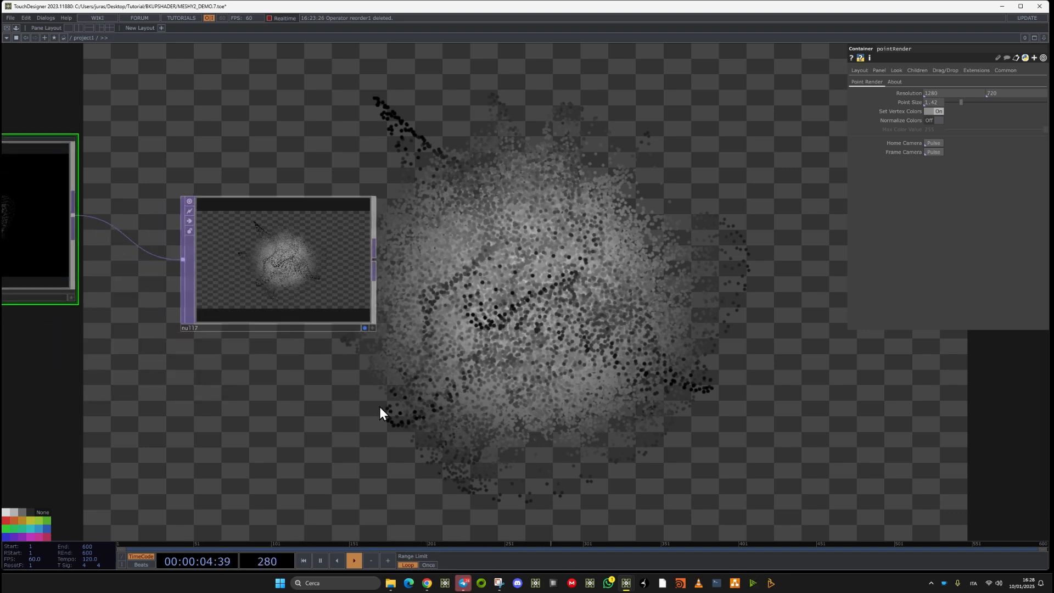
{"action": "left_click_drag", "start_coordinate": [381, 414], "coordinate": [617, 294]}
{"action": "scroll", "coordinate": [599, 307], "scroll_direction": "down", "scroll_amount": 5}
{"action": "left_click", "coordinate": [196, 351]}
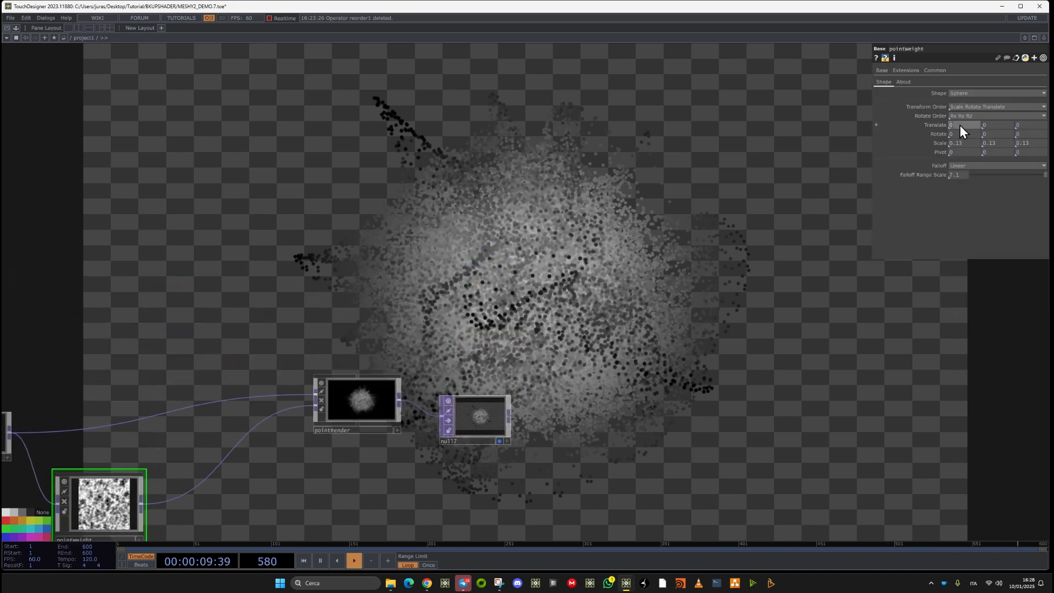
{"action": "left_click_drag", "start_coordinate": [958, 124], "coordinate": [962, 111]}
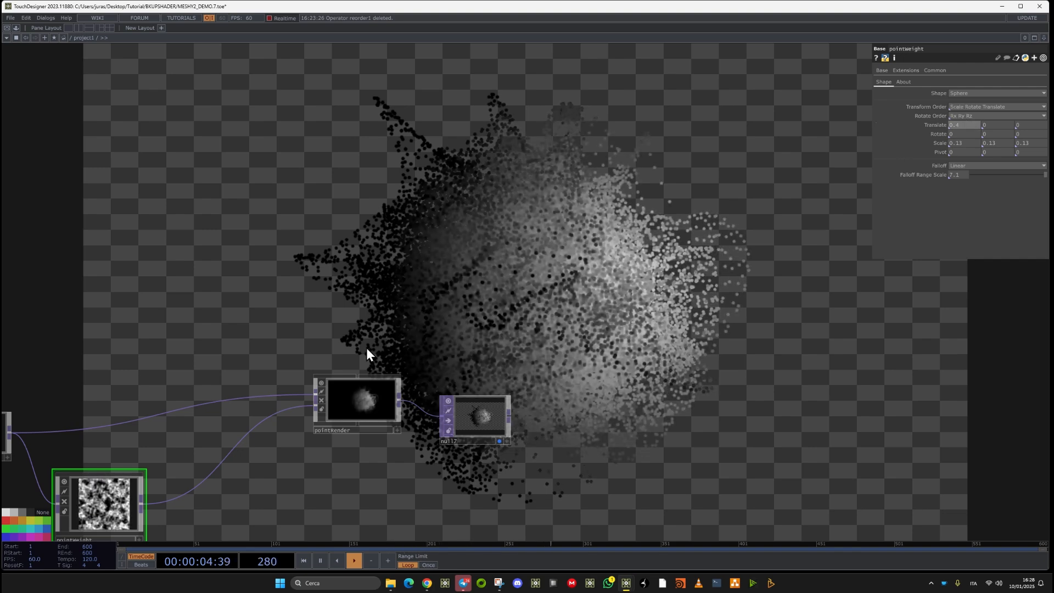
Look inside the pointRender component's network and return to the project level
{"action": "double_click", "coordinate": [340, 384]}
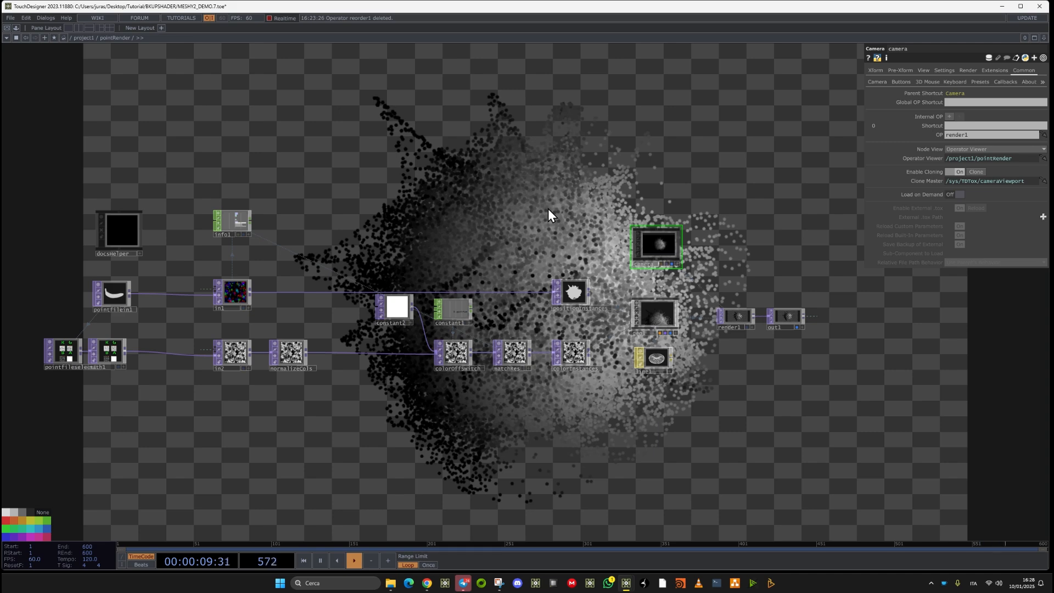
{"action": "key", "text": "u"}
{"action": "left_click_drag", "start_coordinate": [380, 395], "coordinate": [633, 236]}
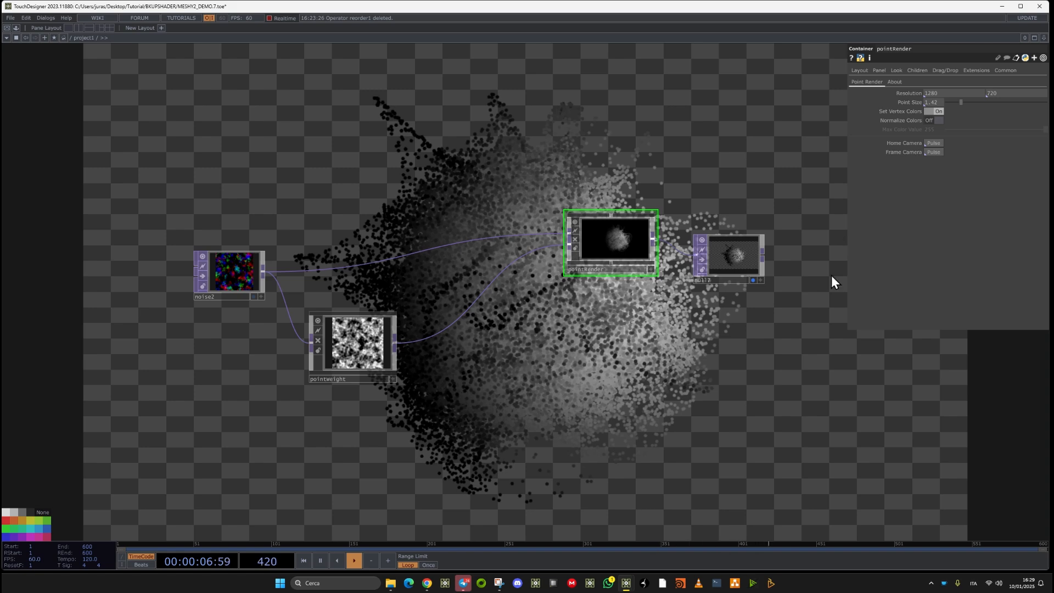
Open meshY5, review its light and particle network, and return to the project level
{"action": "left_click_drag", "start_coordinate": [554, 216], "coordinate": [502, 487]}
{"action": "scroll", "coordinate": [502, 486], "scroll_direction": "down", "scroll_amount": 3}
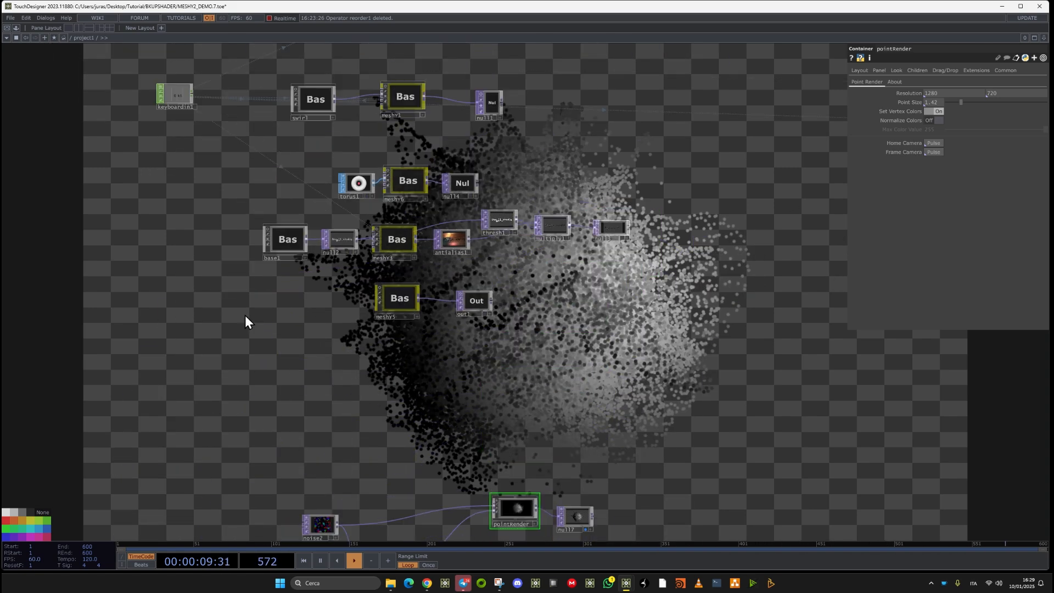
{"action": "scroll", "coordinate": [360, 308], "scroll_direction": "up", "scroll_amount": 2}
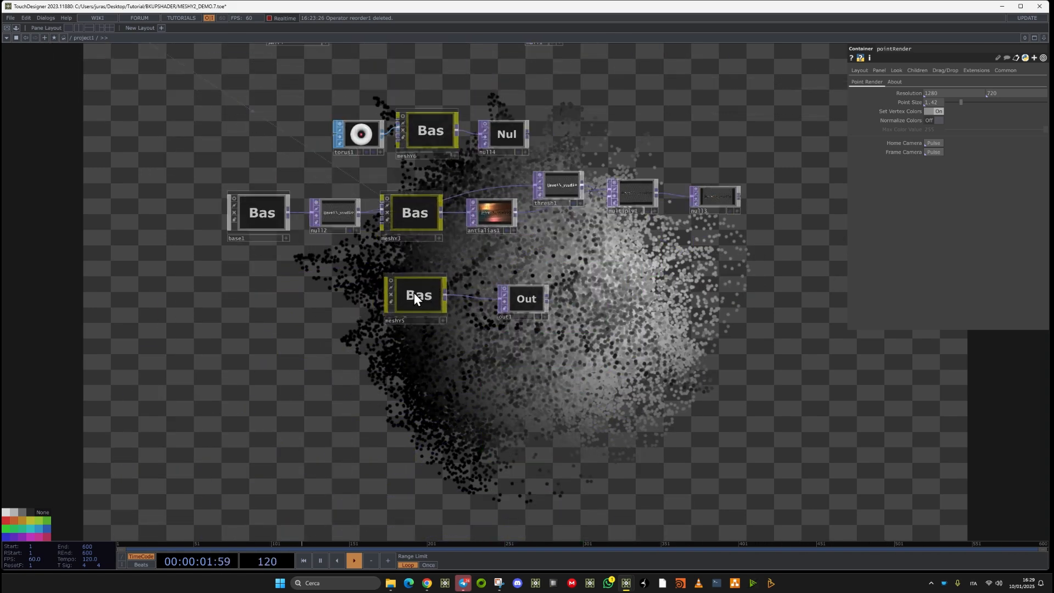
{"action": "double_click", "coordinate": [415, 296]}
{"action": "left_click_drag", "start_coordinate": [652, 304], "coordinate": [940, 122]}
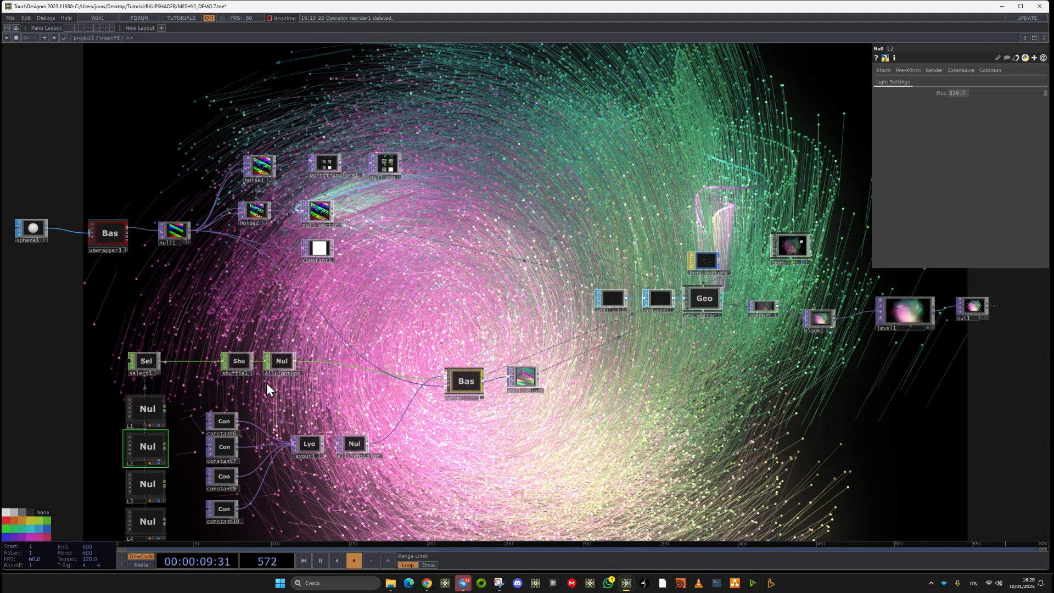
{"action": "left_click_drag", "start_coordinate": [431, 304], "coordinate": [545, 314]}
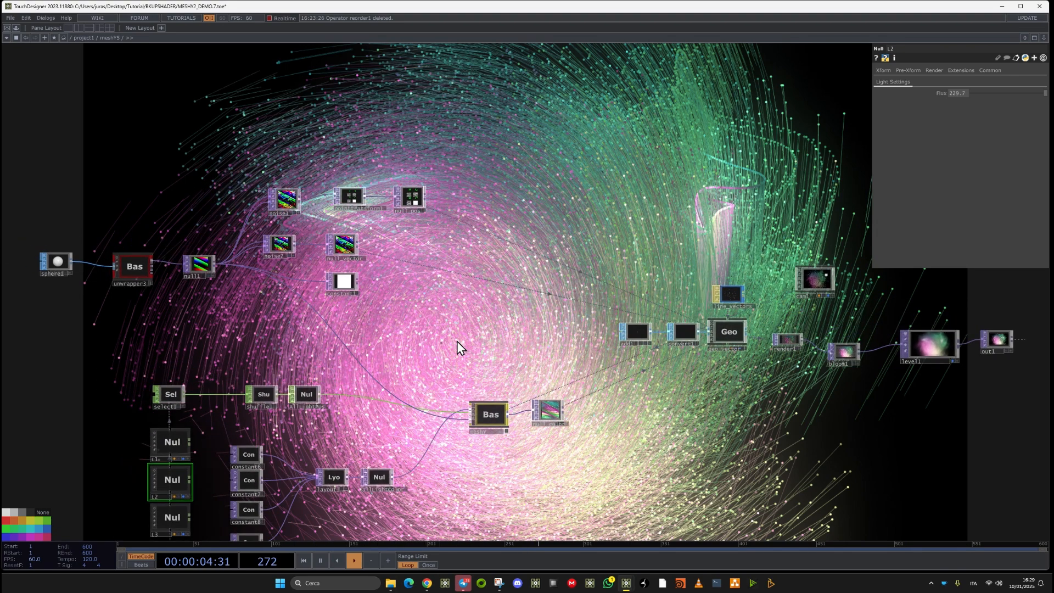
{"action": "key", "text": "u"}
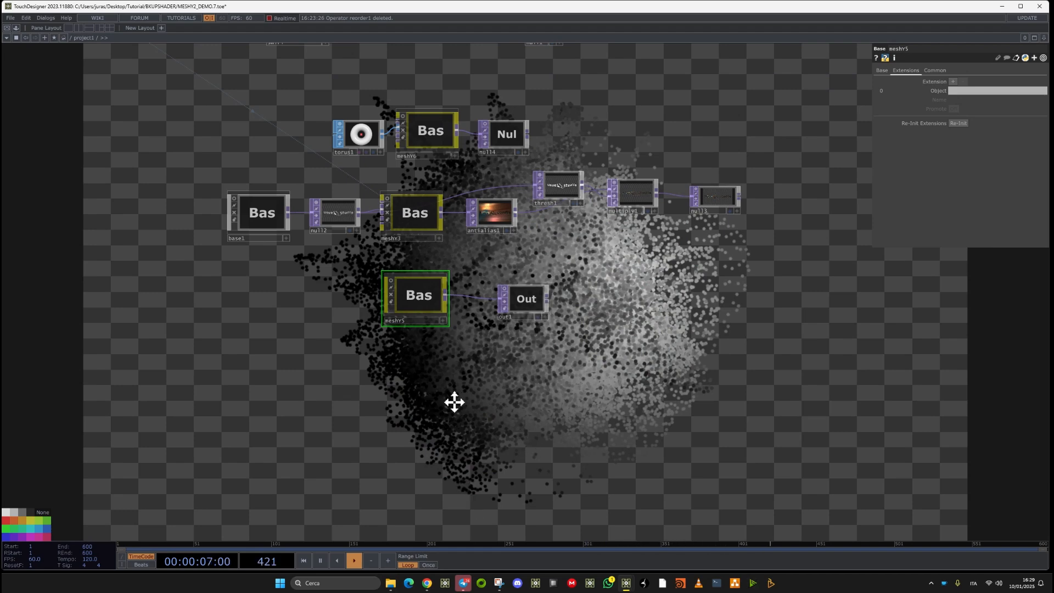
Re-enter meshY5 and examine its chain from the light nodes through the geometry and render to the output
{"action": "key", "text": "i"}
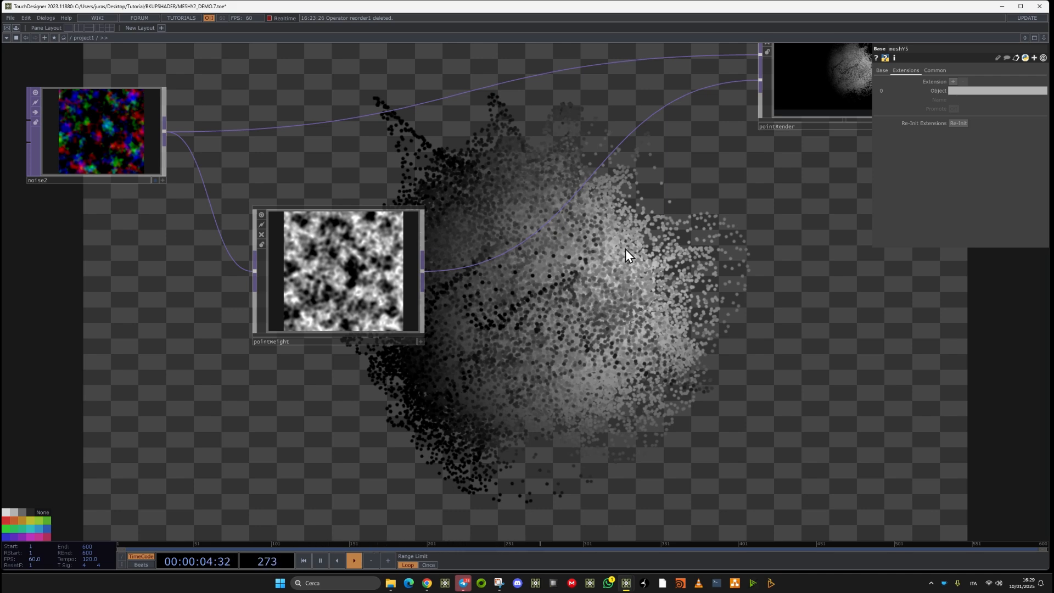
{"action": "key", "text": "u"}
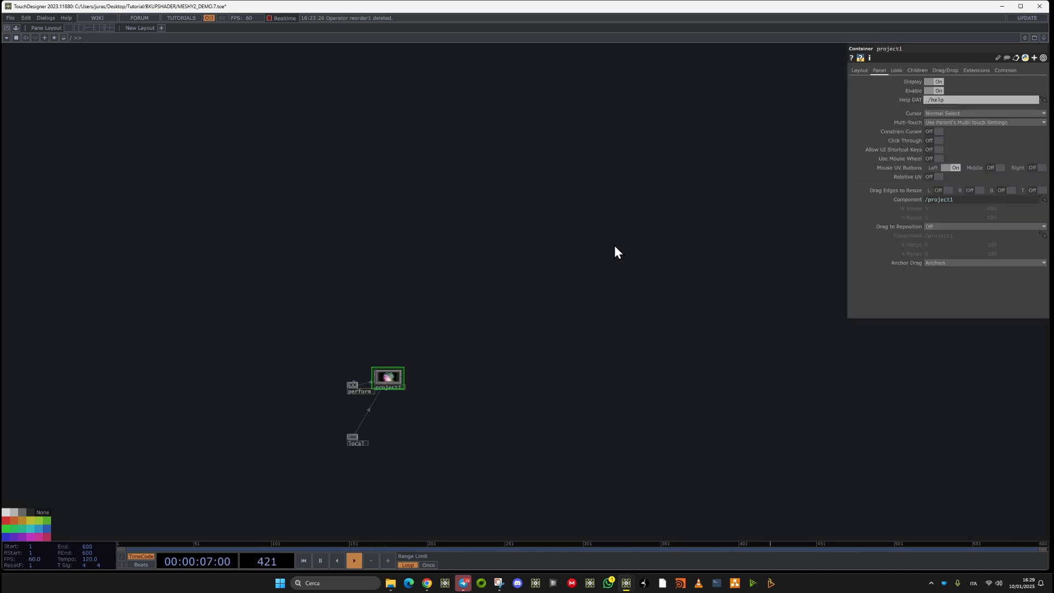
{"action": "key", "text": "i"}
{"action": "left_click_drag", "start_coordinate": [493, 359], "coordinate": [412, 522]}
{"action": "scroll", "coordinate": [473, 412], "scroll_direction": "down", "scroll_amount": 5}
{"action": "left_click_drag", "start_coordinate": [473, 134], "coordinate": [356, 372]}
{"action": "scroll", "coordinate": [355, 371], "scroll_direction": "down", "scroll_amount": 6}
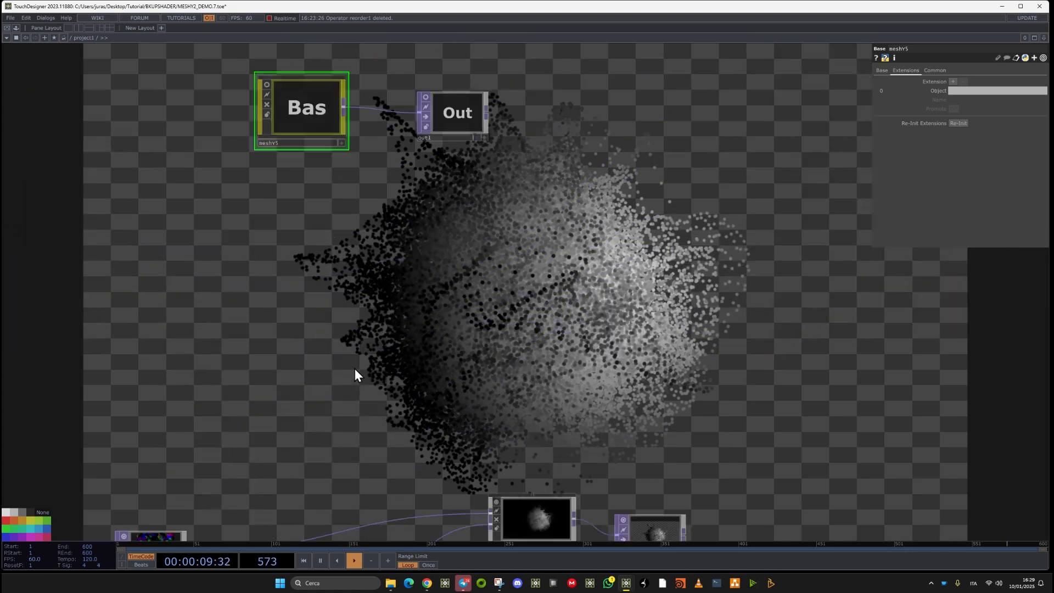
{"action": "key", "text": "i"}
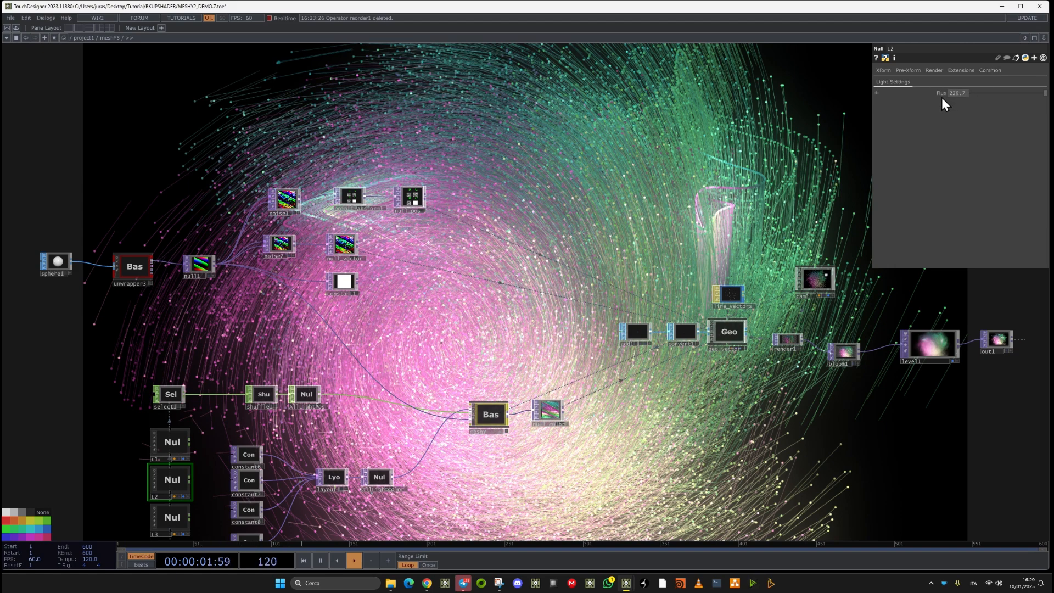
{"action": "left_click_drag", "start_coordinate": [730, 464], "coordinate": [472, 457]}
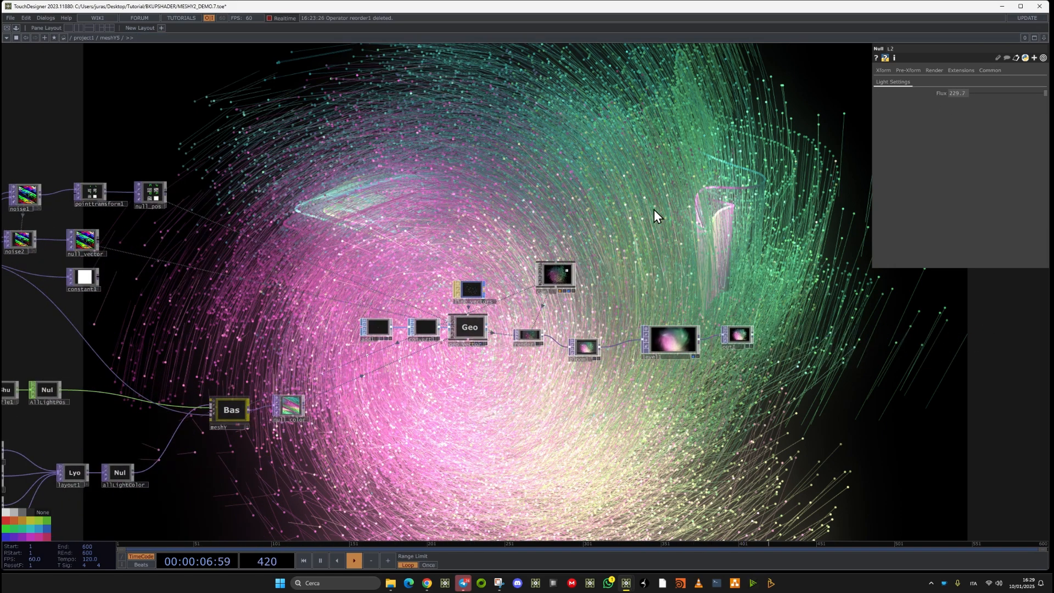
{"action": "left_click_drag", "start_coordinate": [338, 221], "coordinate": [354, 221]}
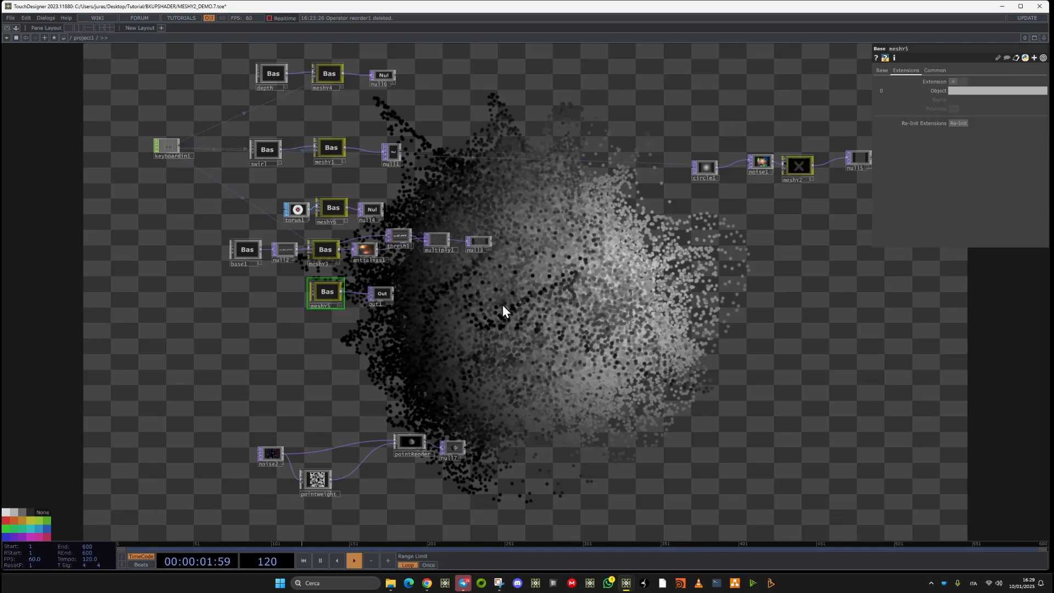
Enable cooking on the meshY2 component
{"action": "left_click_drag", "start_coordinate": [503, 310], "coordinate": [395, 381]}
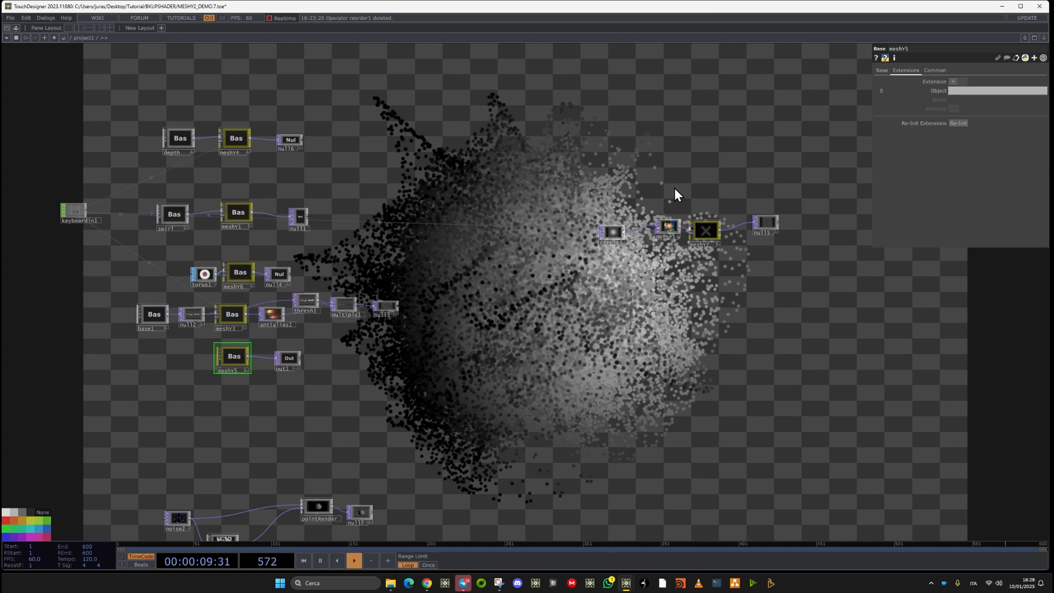
{"action": "scroll", "coordinate": [700, 236], "scroll_direction": "up", "scroll_amount": 2}
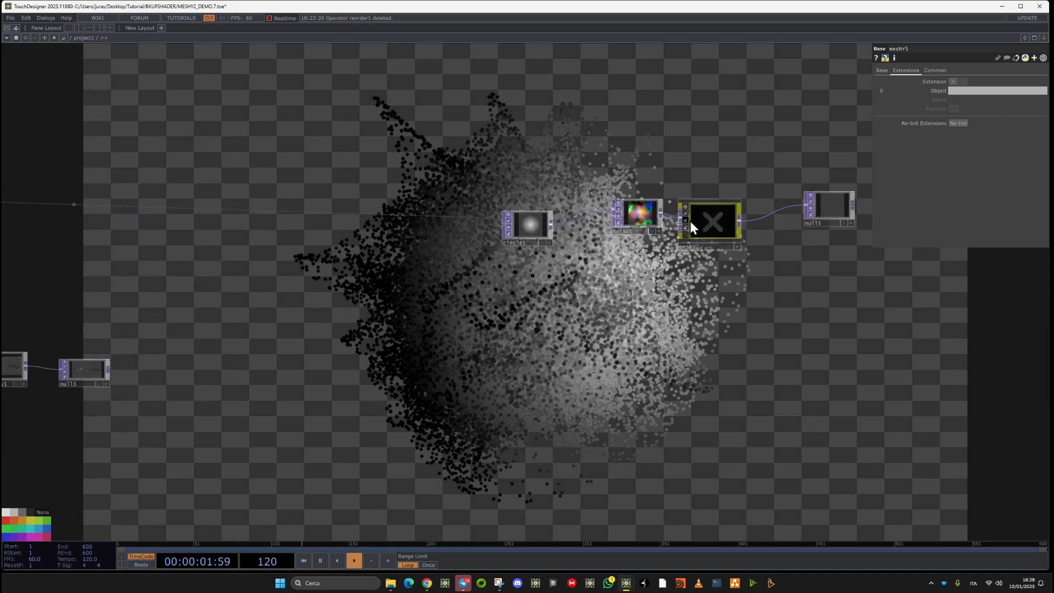
{"action": "left_click", "coordinate": [688, 222]}
{"action": "scroll", "coordinate": [542, 296], "scroll_direction": "down", "scroll_amount": 7}
{"action": "scroll", "coordinate": [405, 425], "scroll_direction": "up", "scroll_amount": 7}
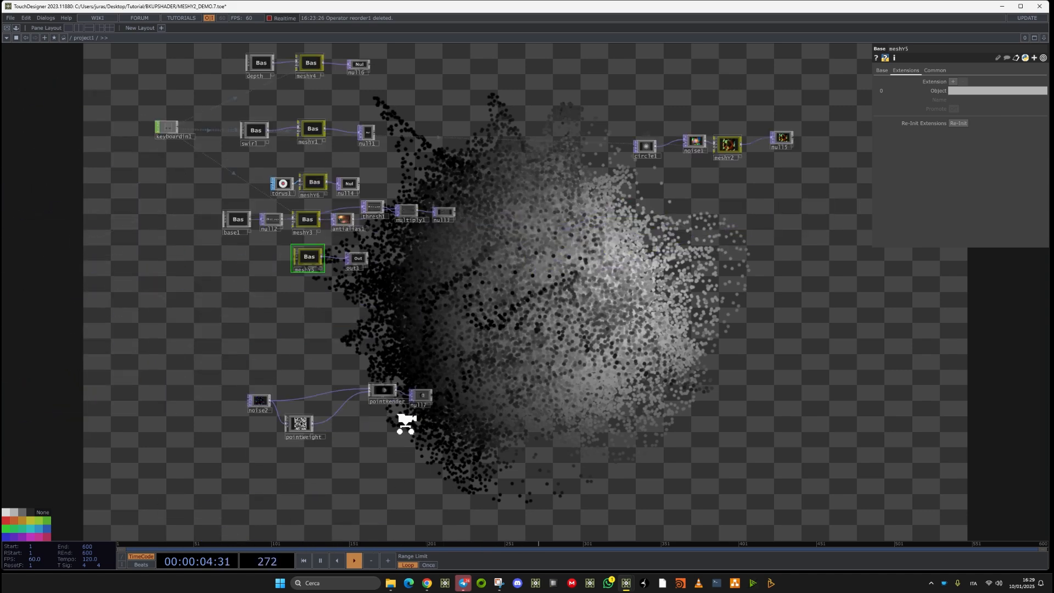
Turn off null7's background display and toggle the display of null1, after meshY1, on and off
{"action": "left_click", "coordinate": [459, 368]}
{"action": "left_click_drag", "start_coordinate": [504, 291], "coordinate": [529, 466]}
{"action": "scroll", "coordinate": [295, 94], "scroll_direction": "up", "scroll_amount": 2}
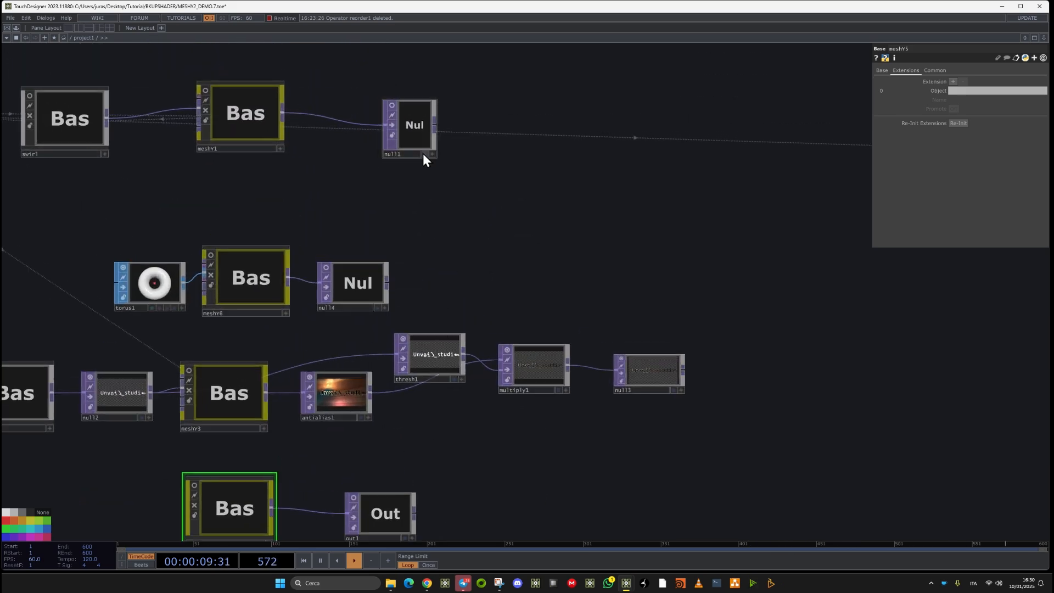
{"action": "left_click", "coordinate": [424, 154]}
{"action": "left_click", "coordinate": [426, 154]}
Display null5, the output of meshY2, as the network background
{"action": "left_click_drag", "start_coordinate": [431, 245], "coordinate": [110, 379]}
{"action": "scroll", "coordinate": [543, 370], "scroll_direction": "down", "scroll_amount": 3}
{"action": "scroll", "coordinate": [543, 368], "scroll_direction": "up", "scroll_amount": 10}
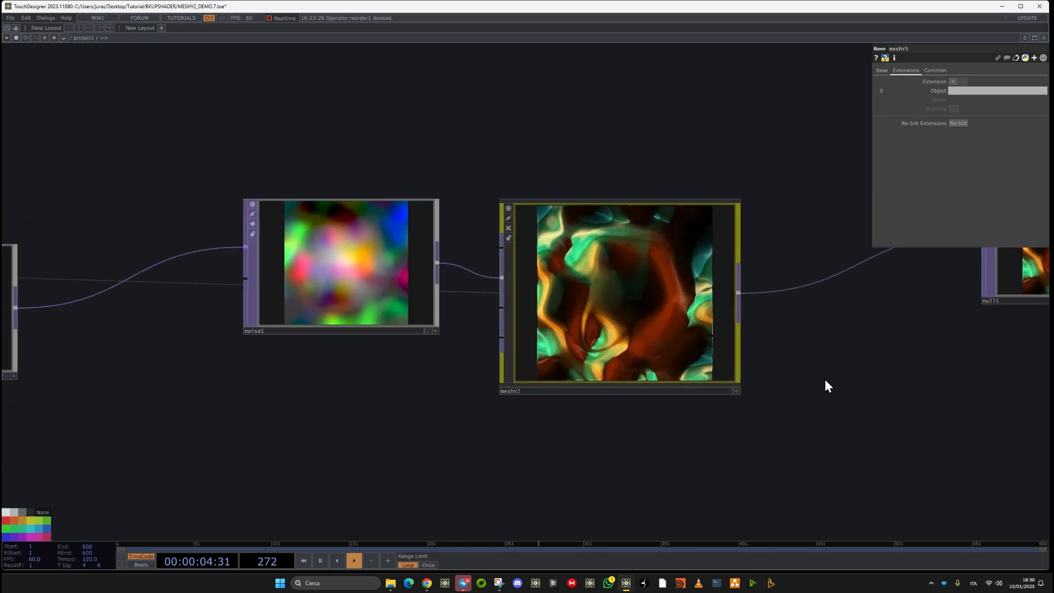
{"action": "left_click", "coordinate": [921, 324]}
{"action": "scroll", "coordinate": [917, 324], "scroll_direction": "down", "scroll_amount": 5}
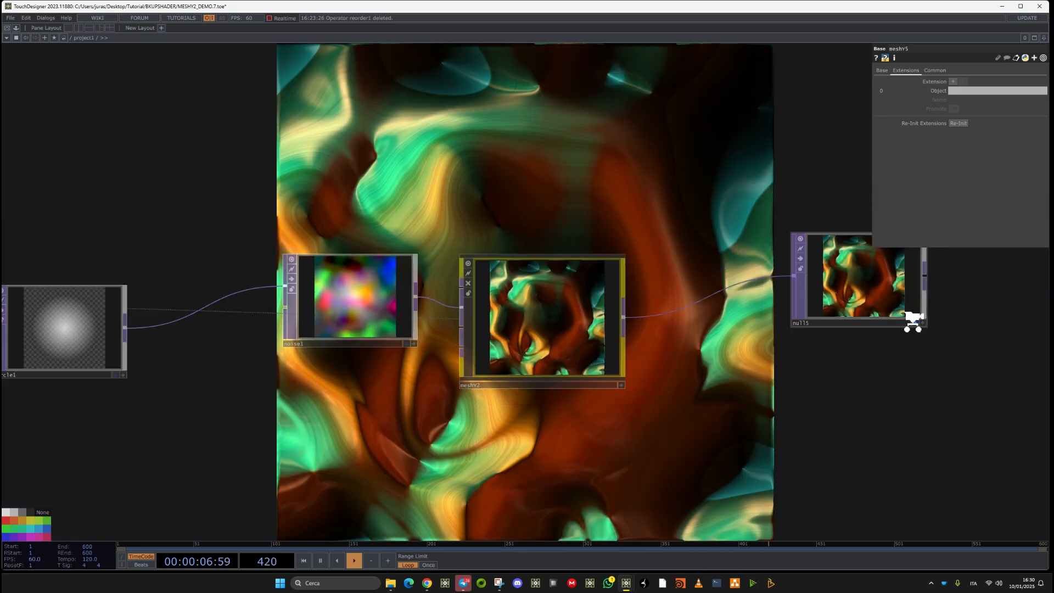
Bypass the noise1 node between circle1 and meshY2
{"action": "left_click_drag", "start_coordinate": [697, 273], "coordinate": [640, 379]}
{"action": "left_click", "coordinate": [536, 416]}
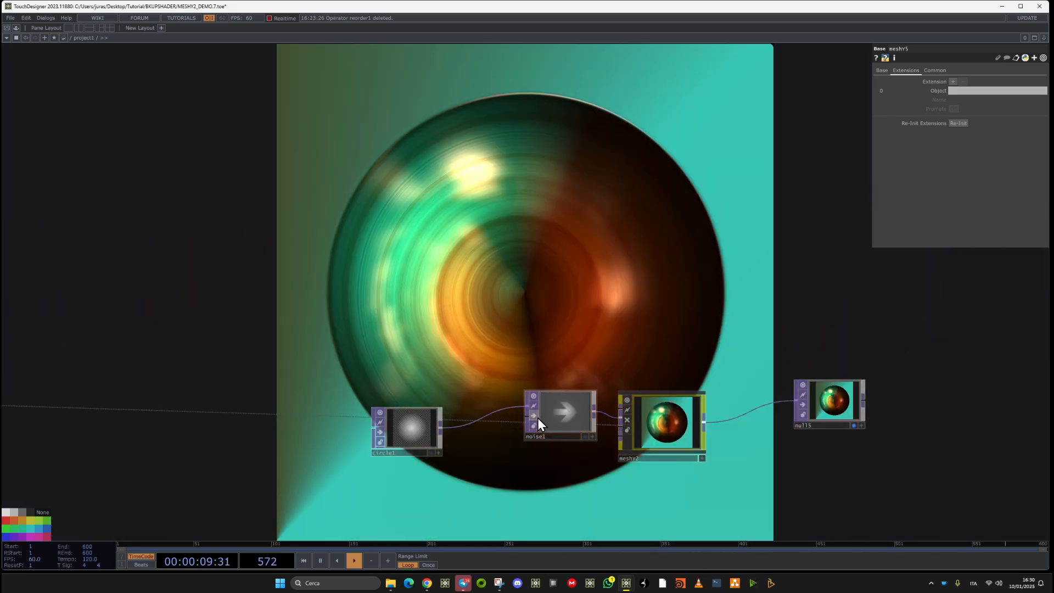
{"action": "scroll", "coordinate": [429, 391], "scroll_direction": "up", "scroll_amount": 5}
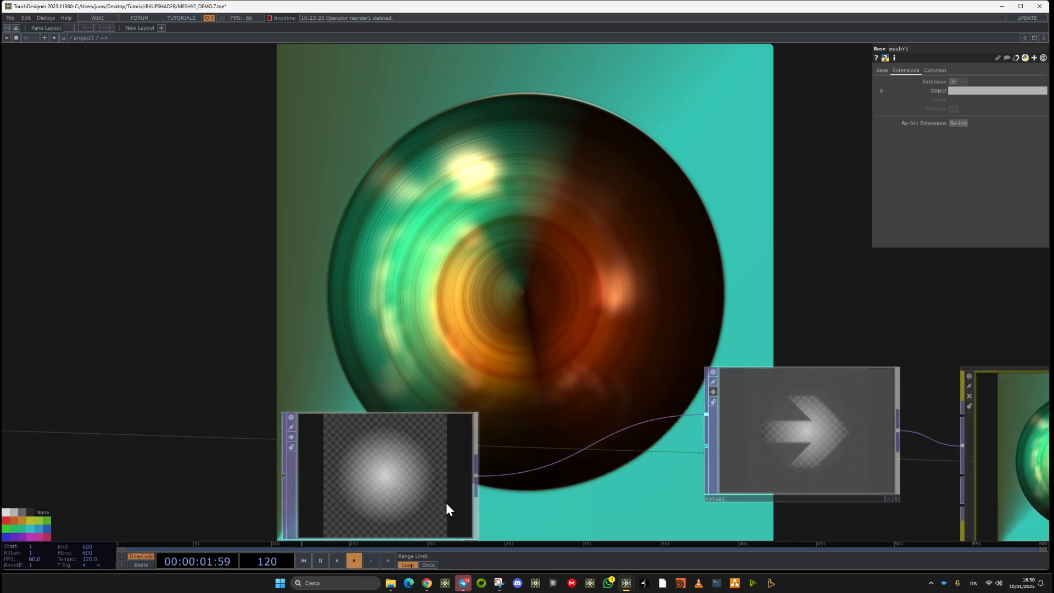
Inside meshY2, open a floating parameter window for constant5 and adjust the cyan colour's alpha, ending at 0.256
{"action": "left_click_drag", "start_coordinate": [438, 310], "coordinate": [0, 286]}
{"action": "scroll", "coordinate": [631, 366], "scroll_direction": "up", "scroll_amount": 3}
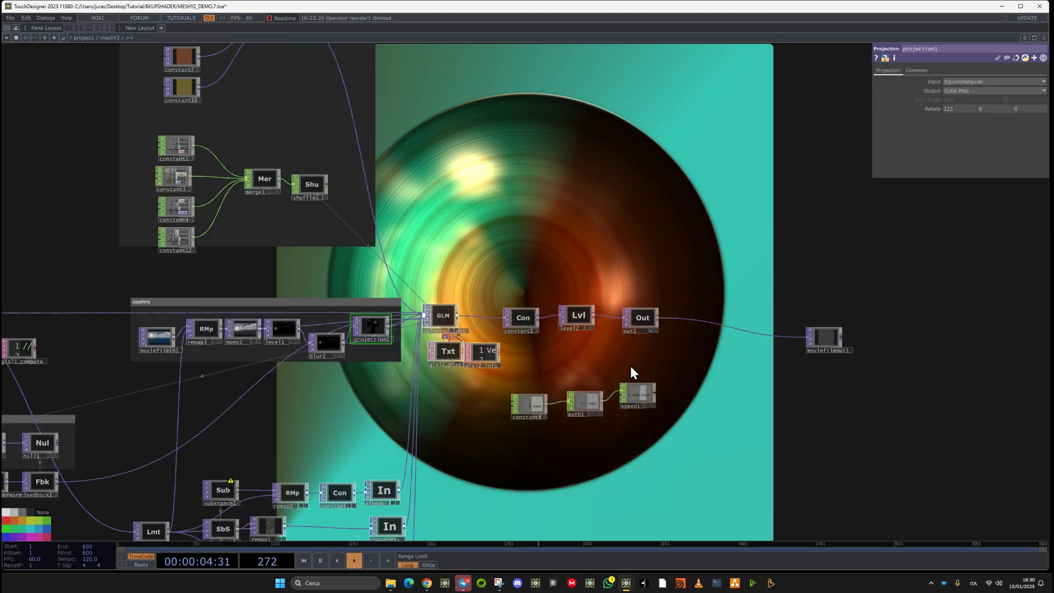
{"action": "left_click_drag", "start_coordinate": [502, 216], "coordinate": [351, 437]}
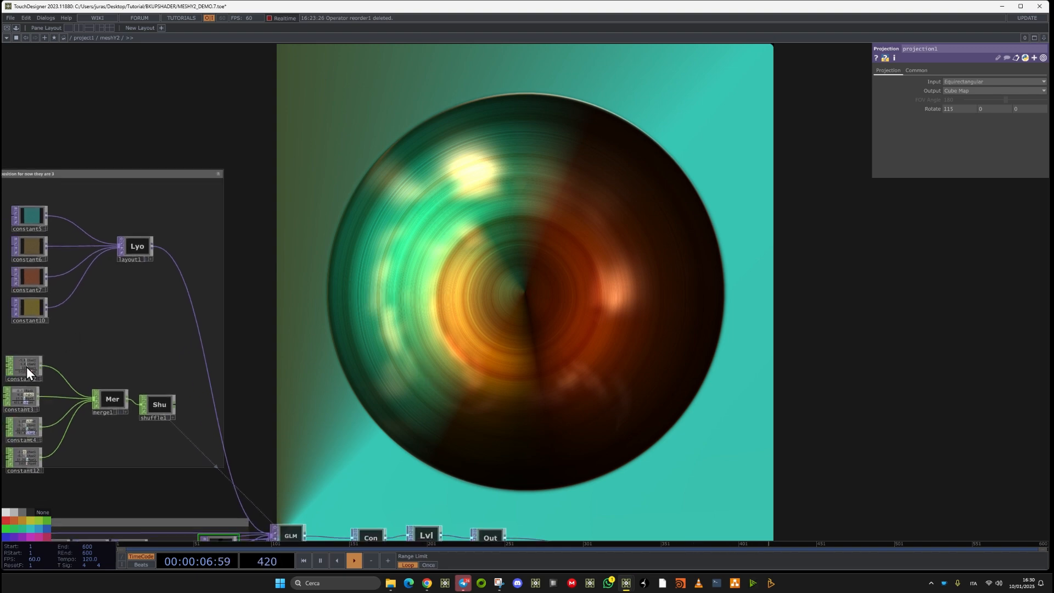
{"action": "left_click", "coordinate": [24, 210]}
{"action": "right_click", "coordinate": [25, 210]}
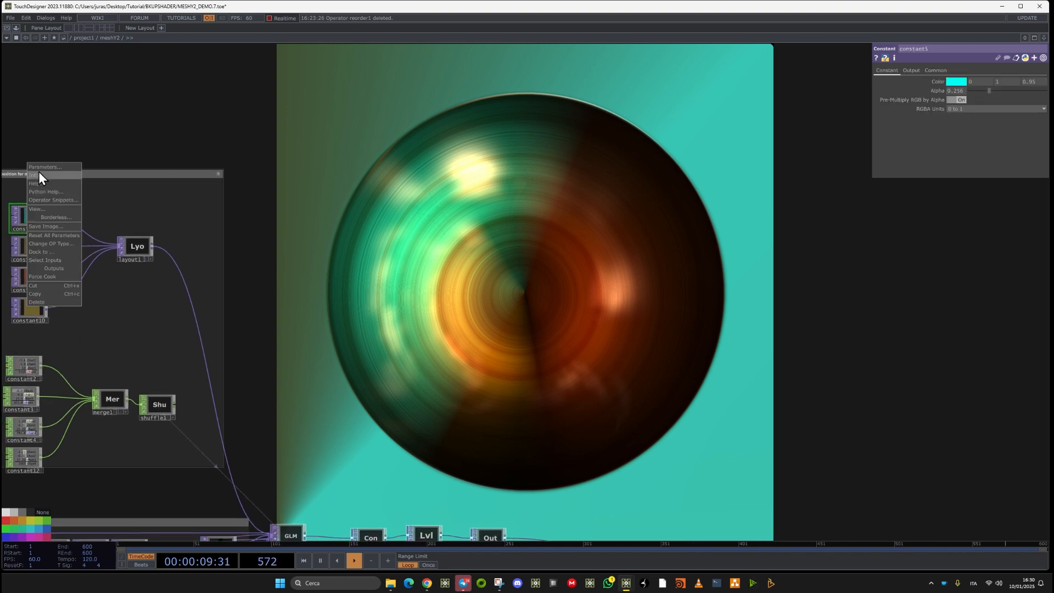
{"action": "left_click", "coordinate": [42, 168]}
{"action": "mouse_move", "coordinate": [120, 153]}
{"action": "left_mouse_down"}
{"action": "mouse_move", "coordinate": [147, 149]}
{"action": "mouse_move", "coordinate": [119, 158]}
{"action": "left_mouse_up"}
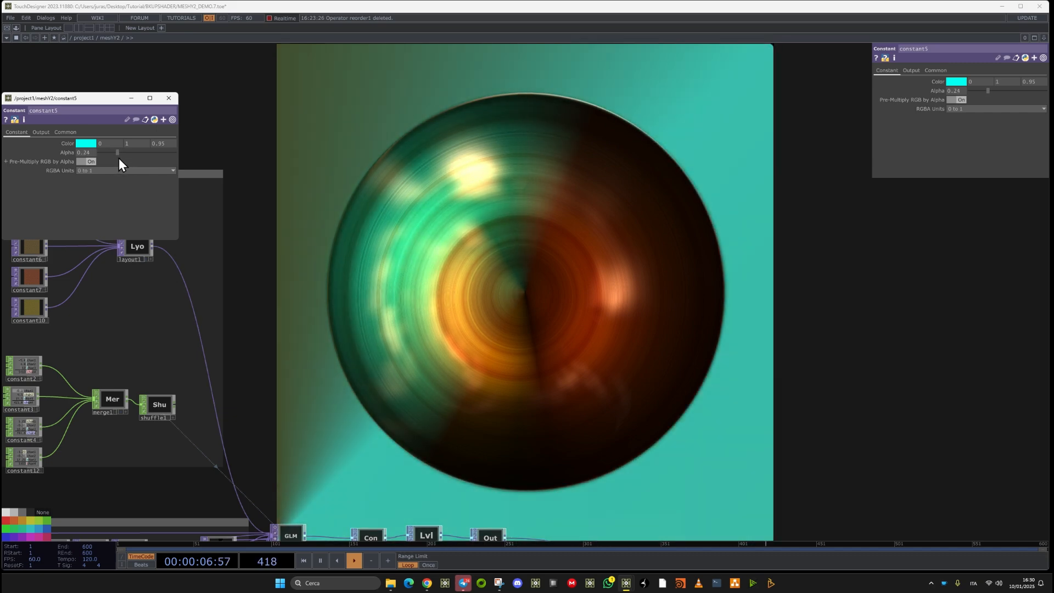
Open a floating parameter window for constant2 and set the chan1 value to 4.6
{"action": "right_click", "coordinate": [47, 363]}
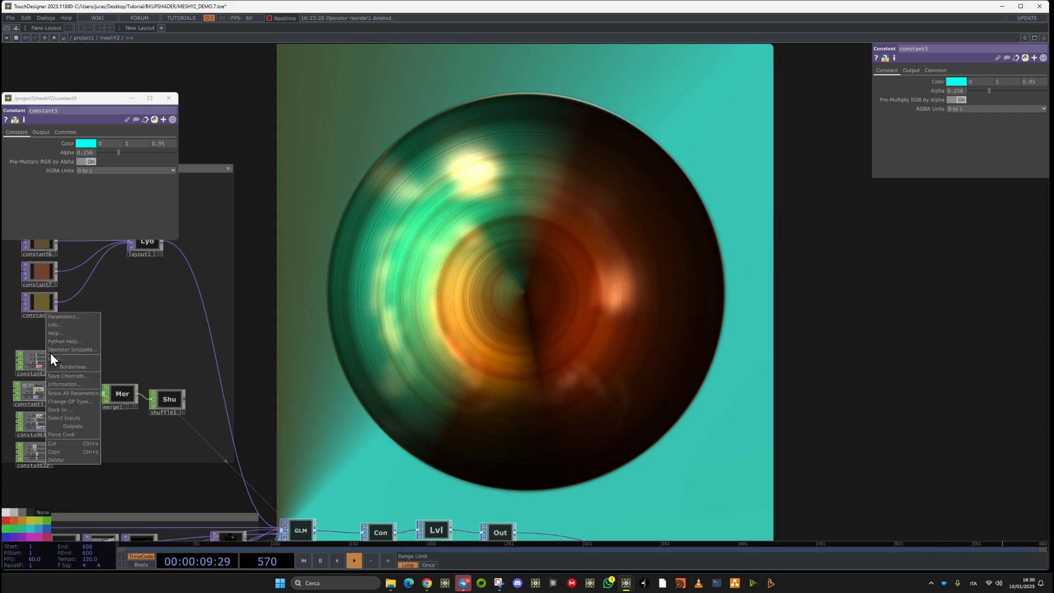
{"action": "left_click", "coordinate": [71, 322]}
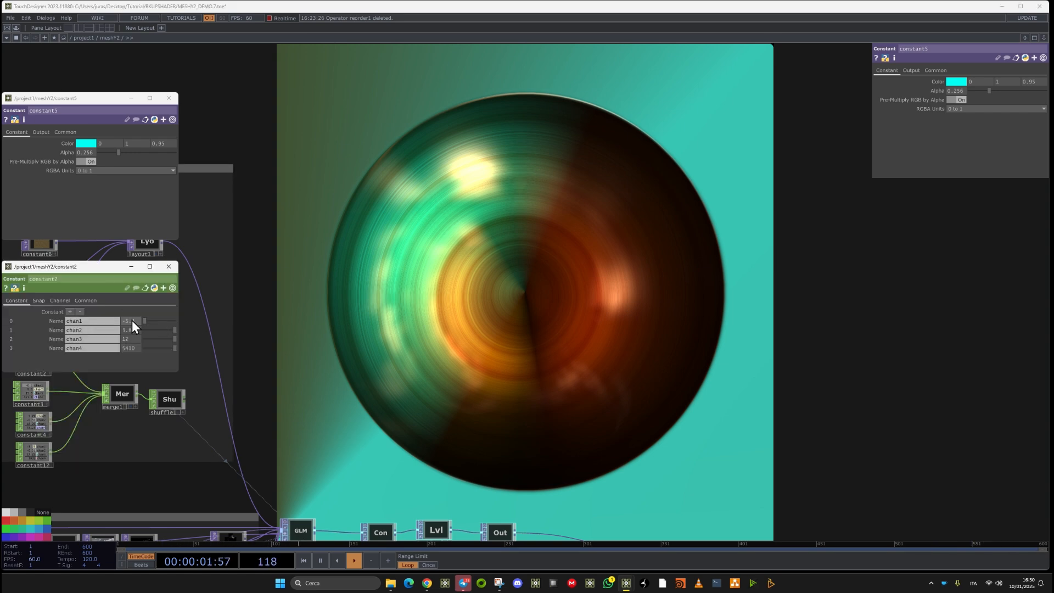
{"action": "middle_click_drag", "start_coordinate": [133, 323], "coordinate": [164, 316]}
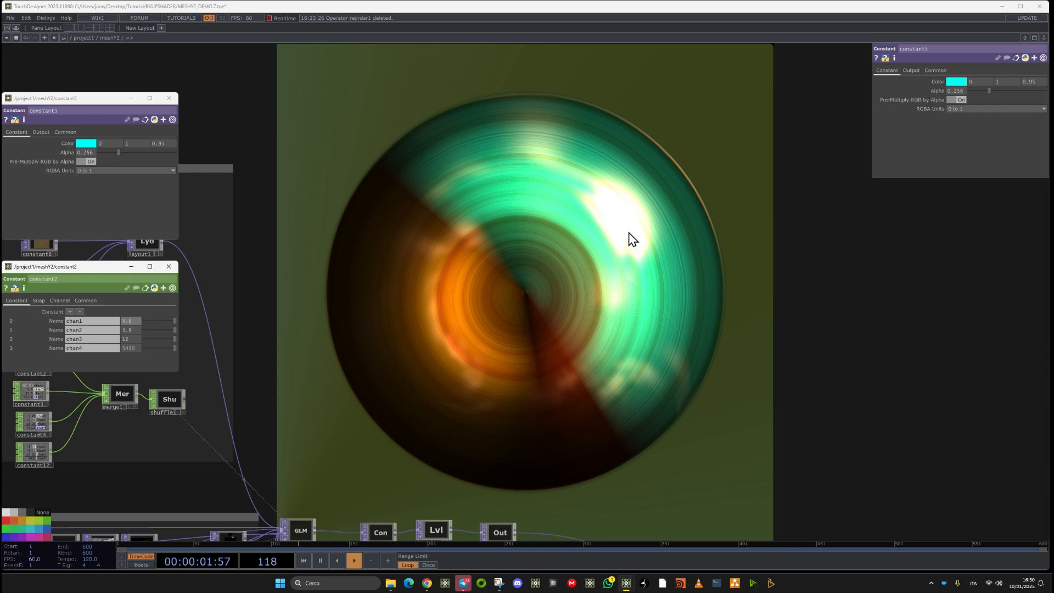
Set the first Rotate value of projection1 to 135 in its own parameter window and close that window
{"action": "left_click_drag", "start_coordinate": [612, 453], "coordinate": [619, 246]}
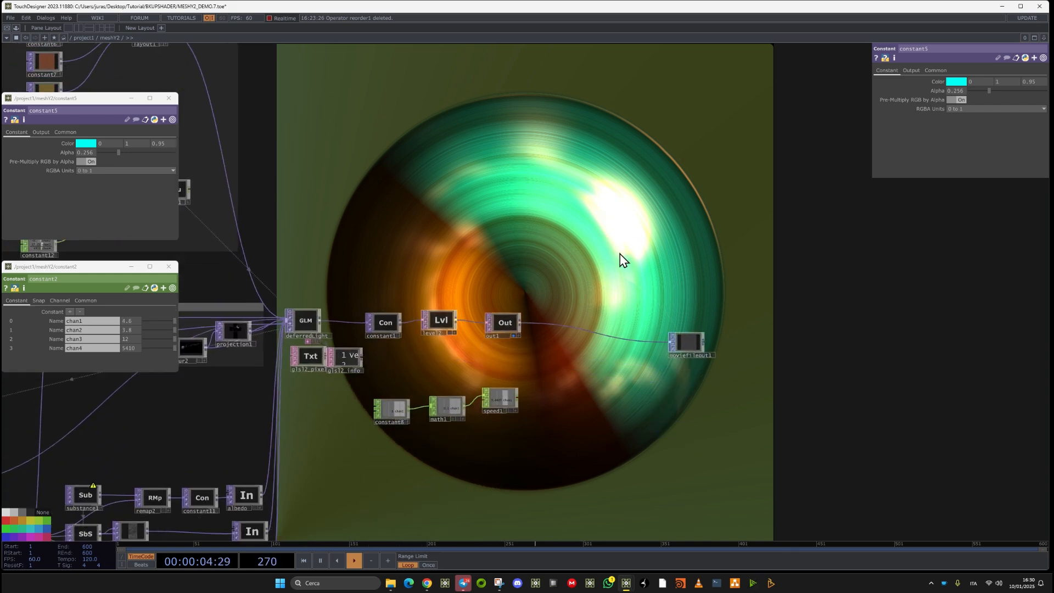
{"action": "scroll", "coordinate": [622, 254], "scroll_direction": "down", "scroll_amount": 3}
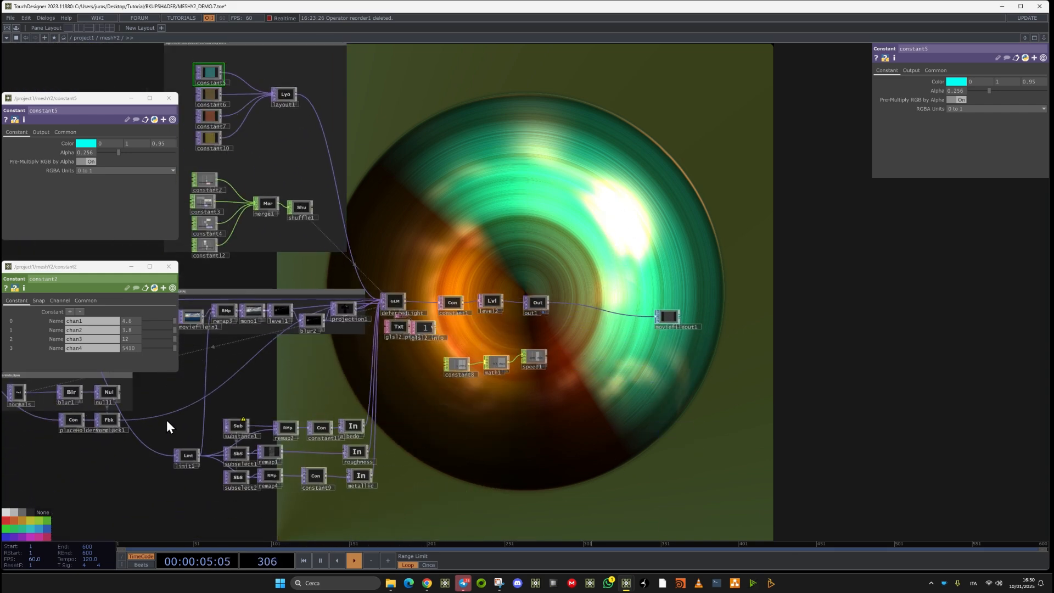
{"action": "right_click", "coordinate": [348, 311]}
{"action": "left_click", "coordinate": [363, 268]}
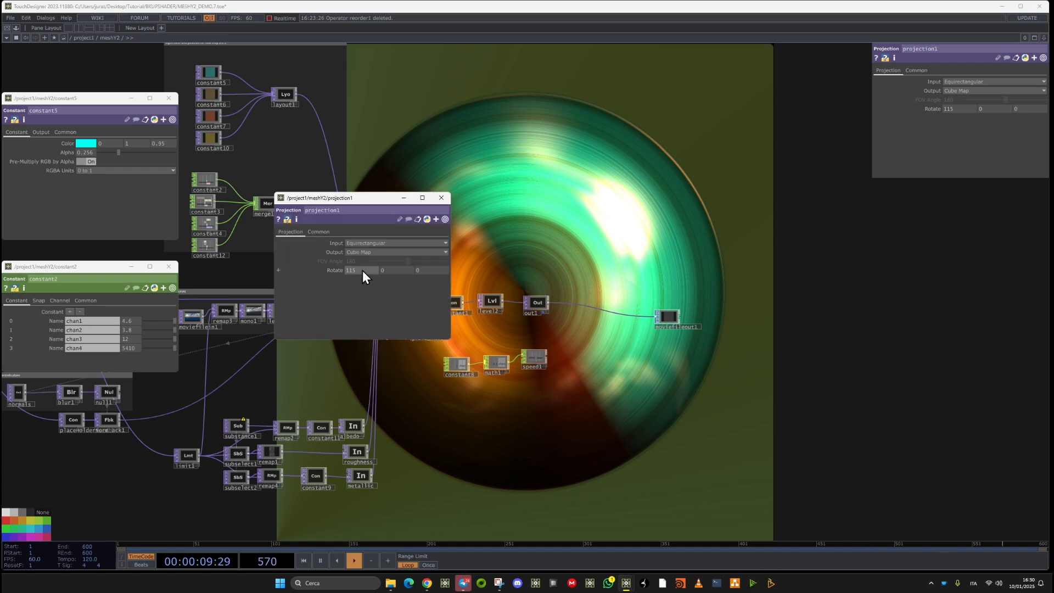
{"action": "left_click_drag", "start_coordinate": [362, 270], "coordinate": [636, 212]}
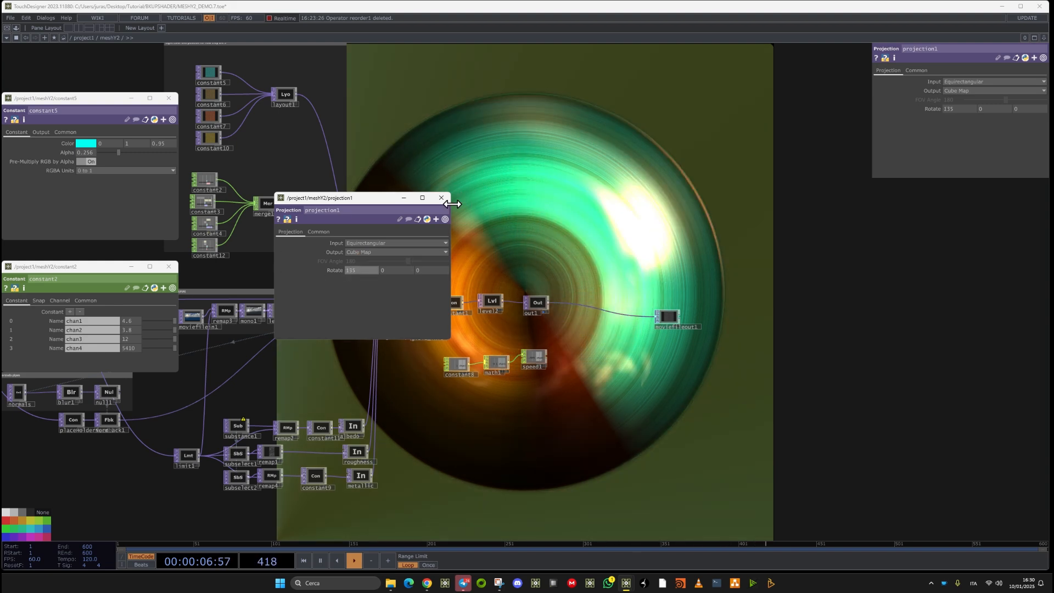
{"action": "left_click", "coordinate": [441, 198]}
Return to the project1 network and close the floating parameter windows of constant5 and constant2
{"action": "key", "text": "u"}
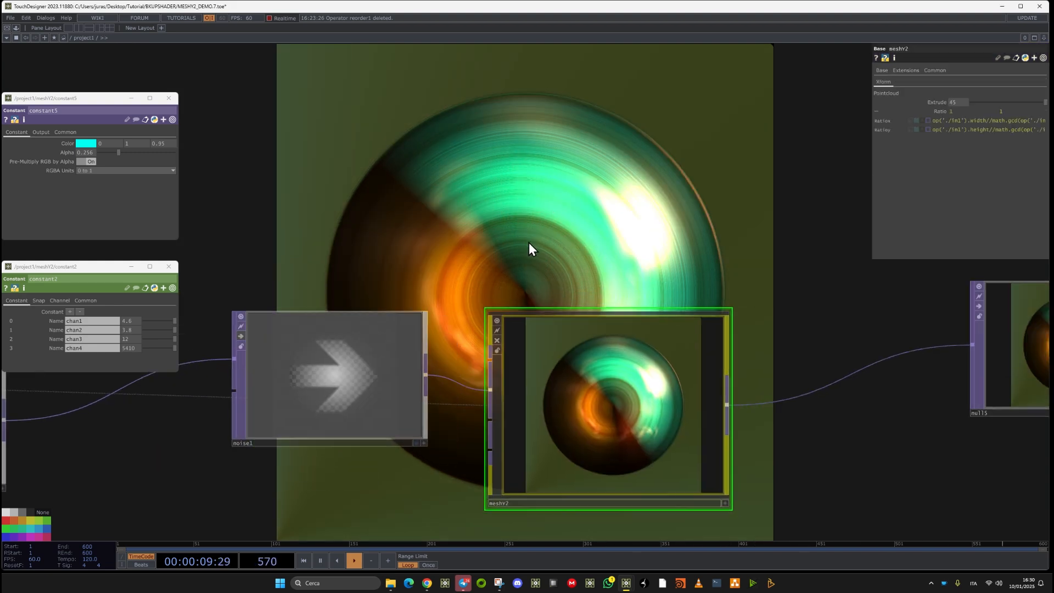
{"action": "left_click", "coordinate": [168, 98]}
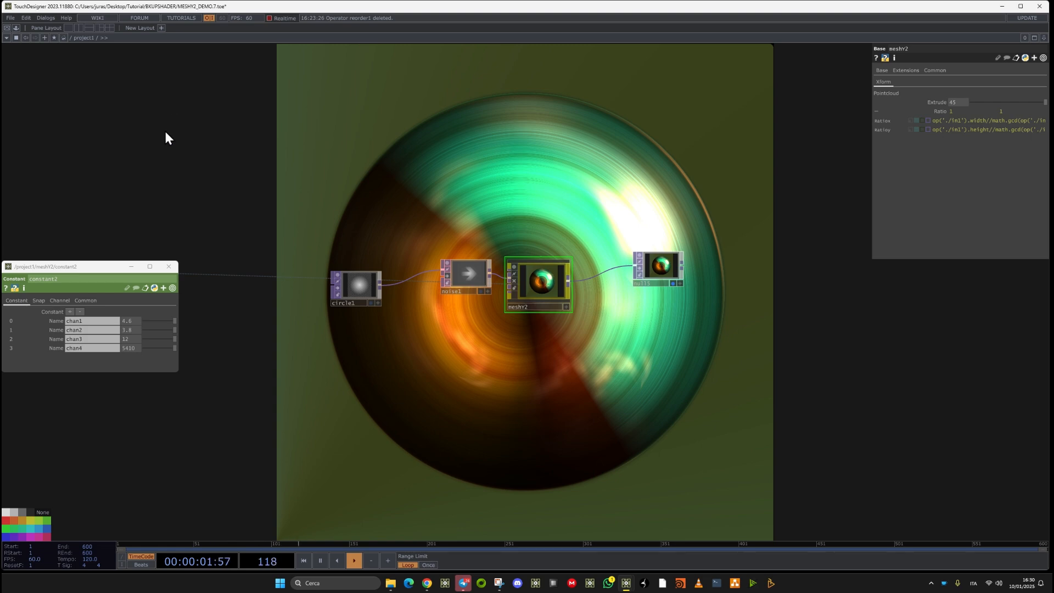
{"action": "left_click", "coordinate": [169, 266]}
{"action": "left_click_drag", "start_coordinate": [213, 424], "coordinate": [660, 423]}
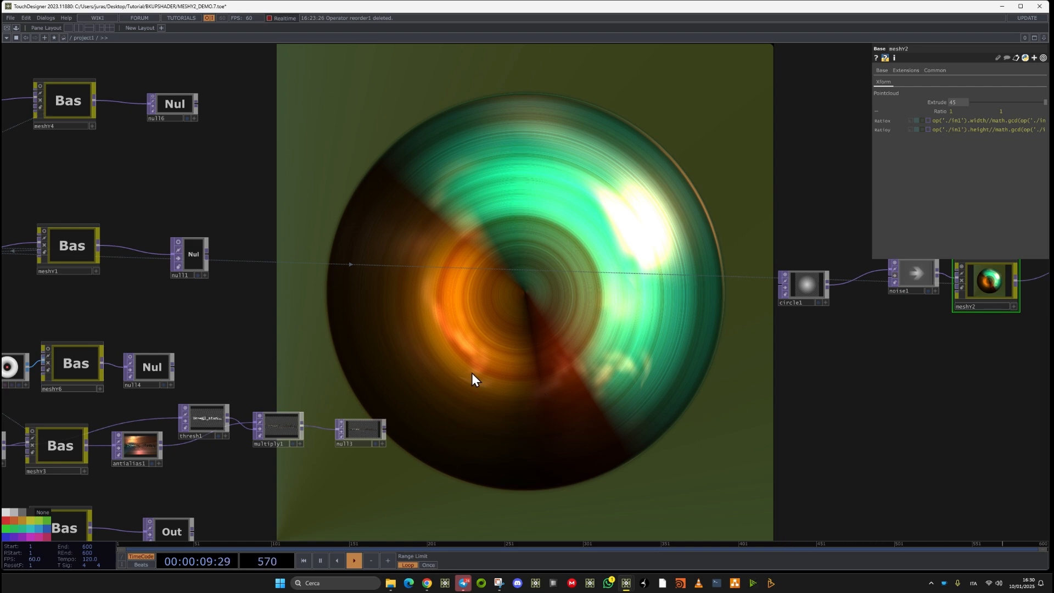
{"action": "scroll", "coordinate": [463, 361], "scroll_direction": "down", "scroll_amount": 2}
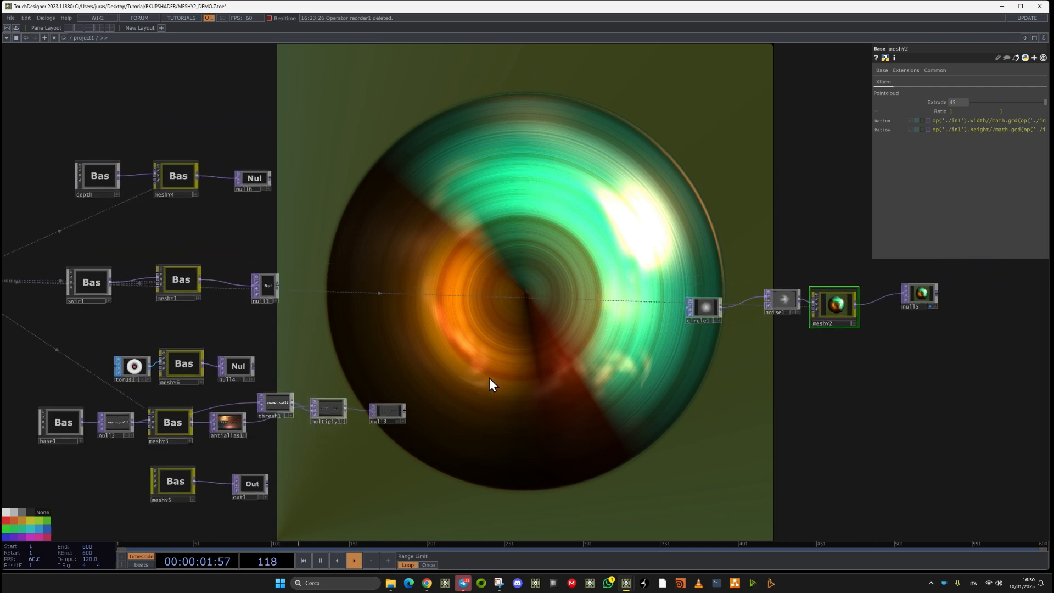
{"action": "left_click_drag", "start_coordinate": [490, 378], "coordinate": [367, 350]}
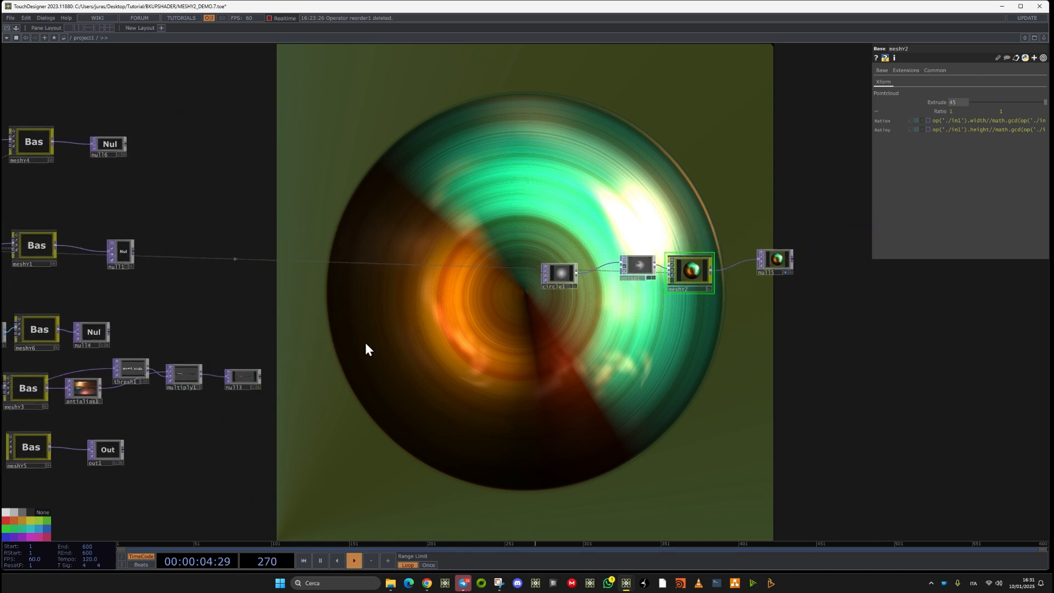